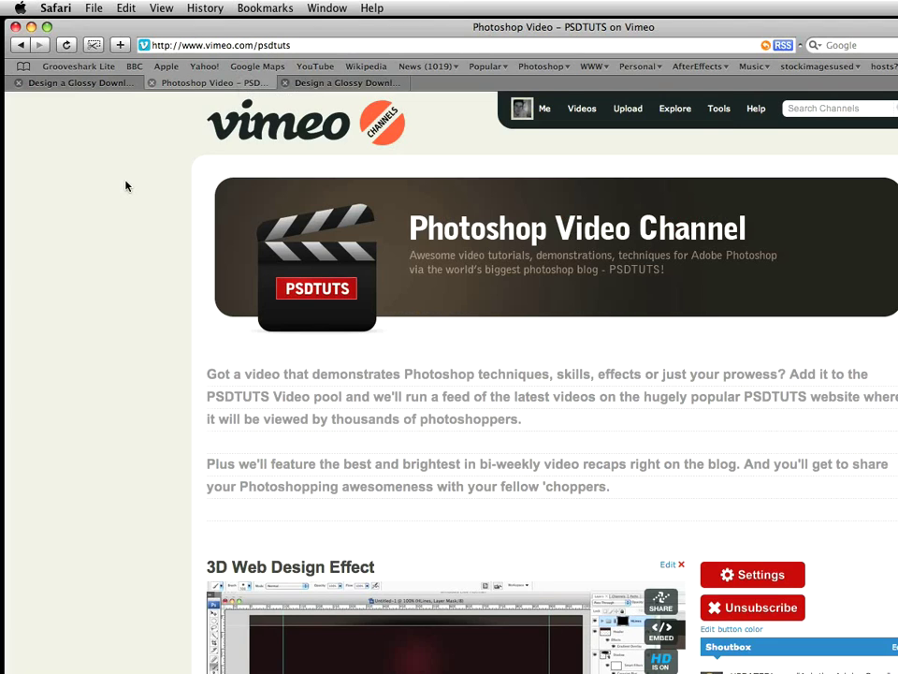
# Step: Open the Design a Glossy Download Icon article and review the instructions for its first step
pyautogui.click(313, 83)
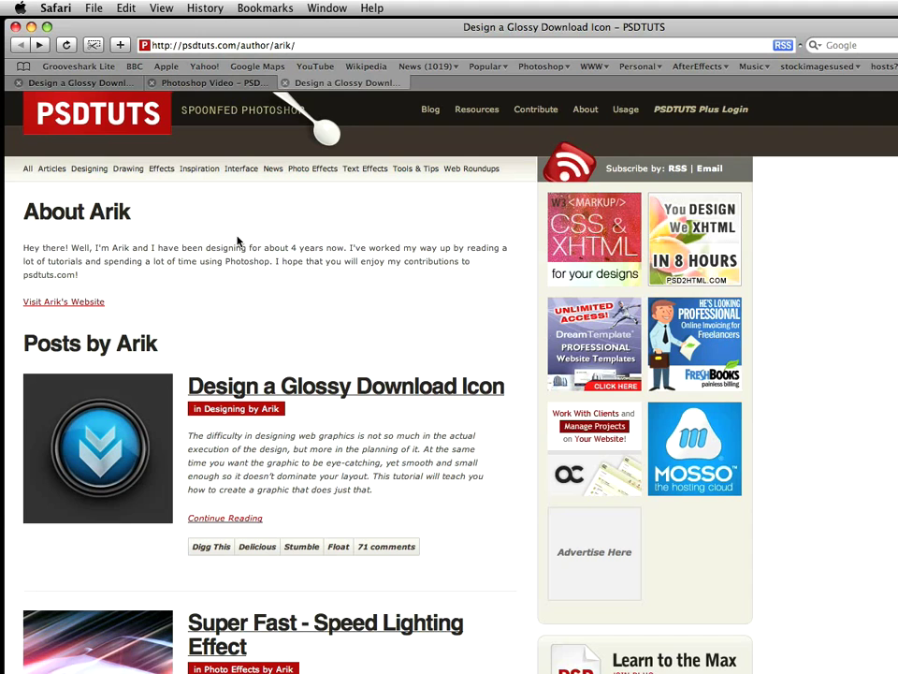
pyautogui.click(84, 82)
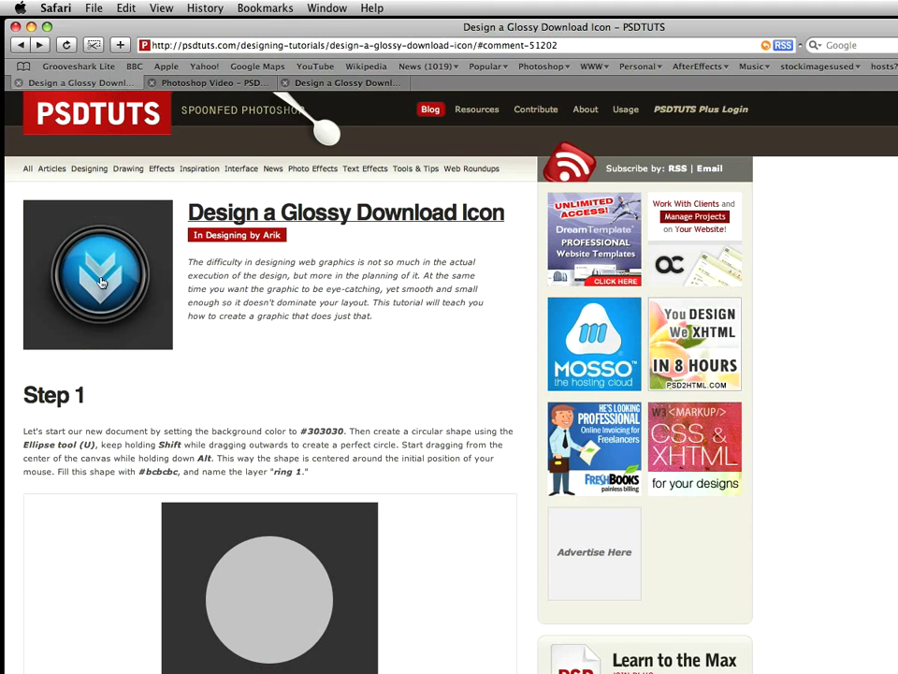
pyautogui.scroll(-3, 304, 342)
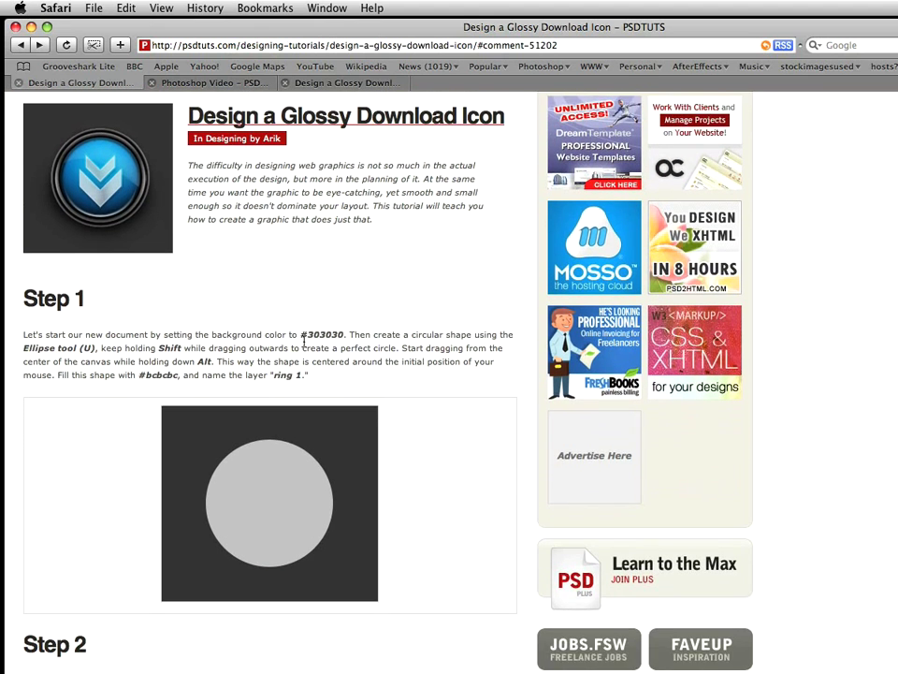
pyautogui.scroll(3, 304, 342)
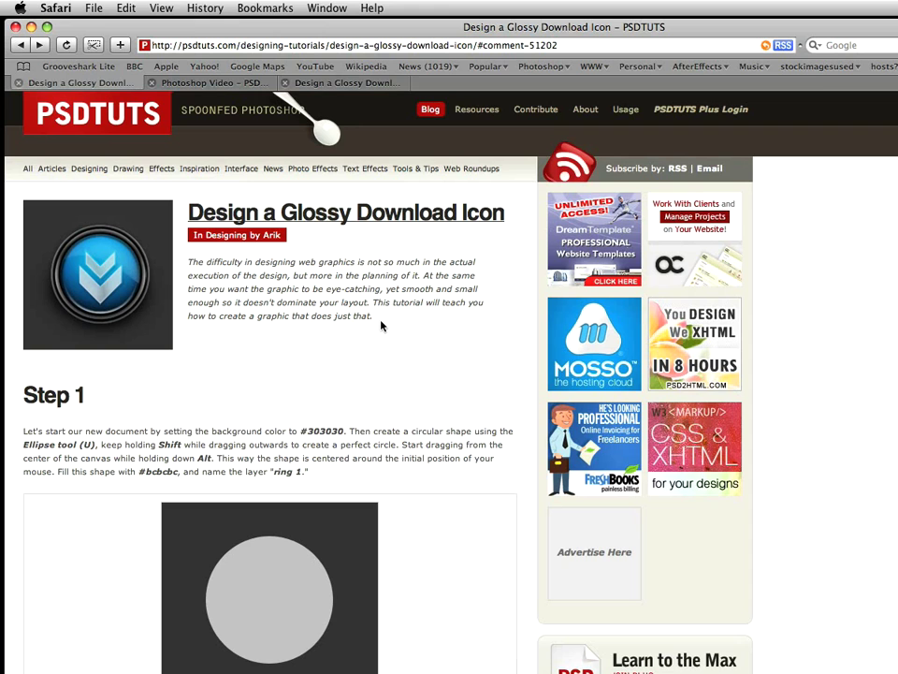
# Step: Switch to Photoshop and create a 500 × 500 pixel, 300 pixels/inch RGB document with a white background
pyautogui.press('super+Tab')
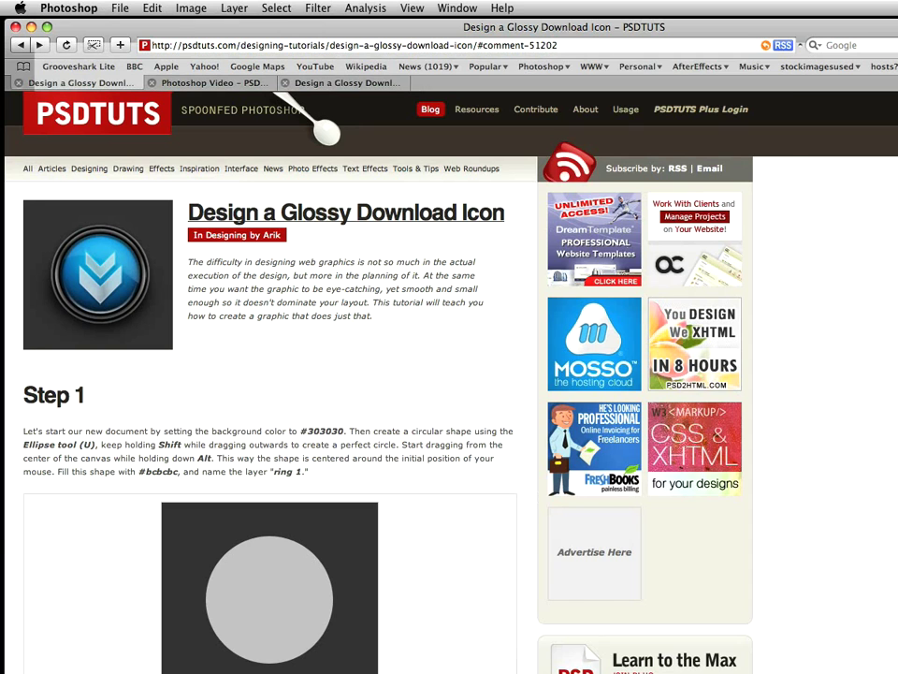
pyautogui.click(119, 9)
pyautogui.click(131, 26)
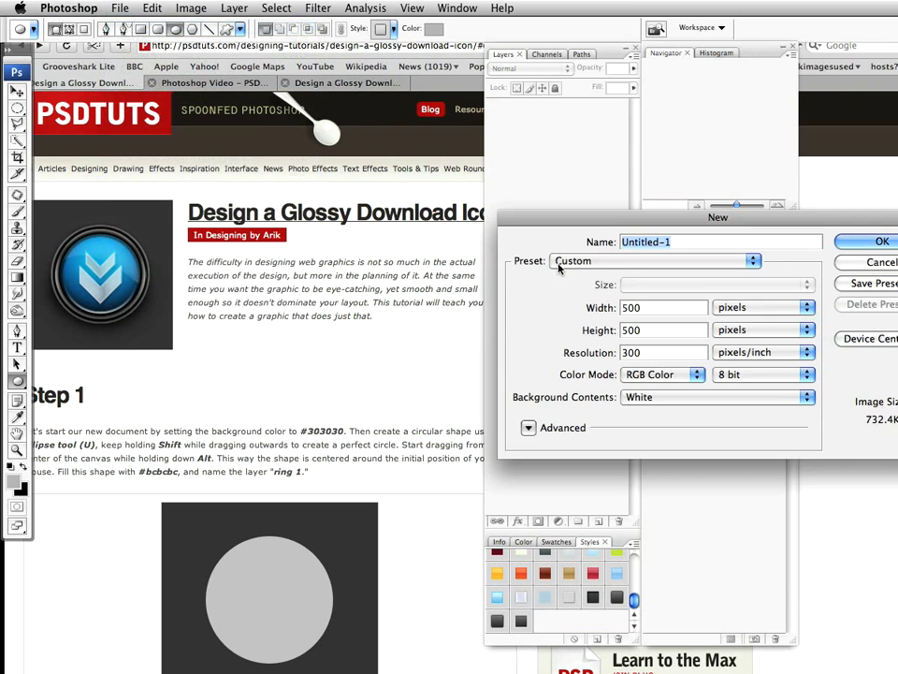
pyautogui.moveTo(510, 217); pyautogui.dragTo(239, 214)
pyautogui.click(644, 243)
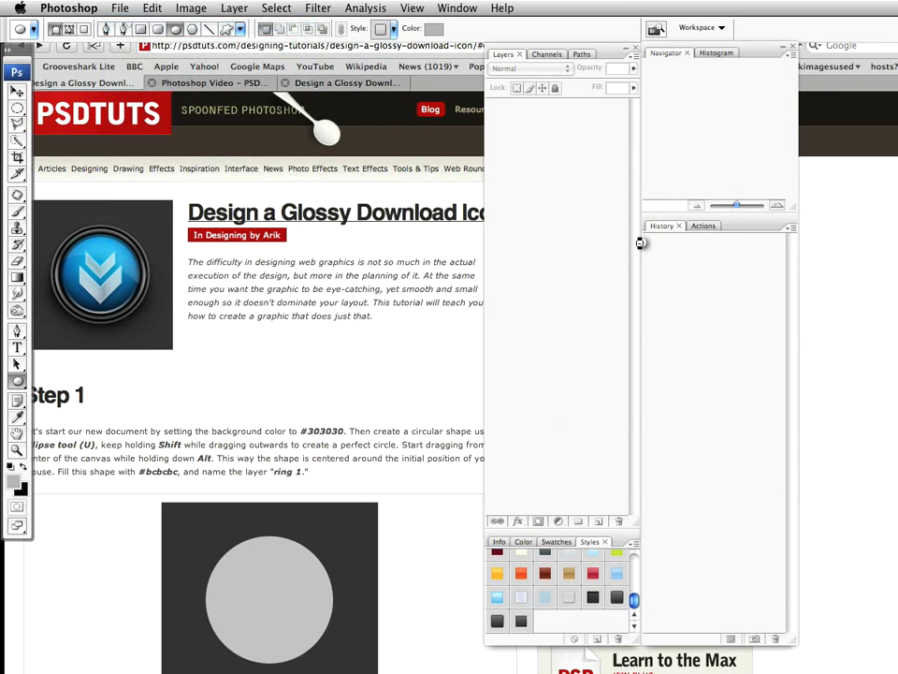
# Step: Convert the Background into a regular layer and fill it with #303030 using the Paint Bucket
pyautogui.doubleClick(574, 124)
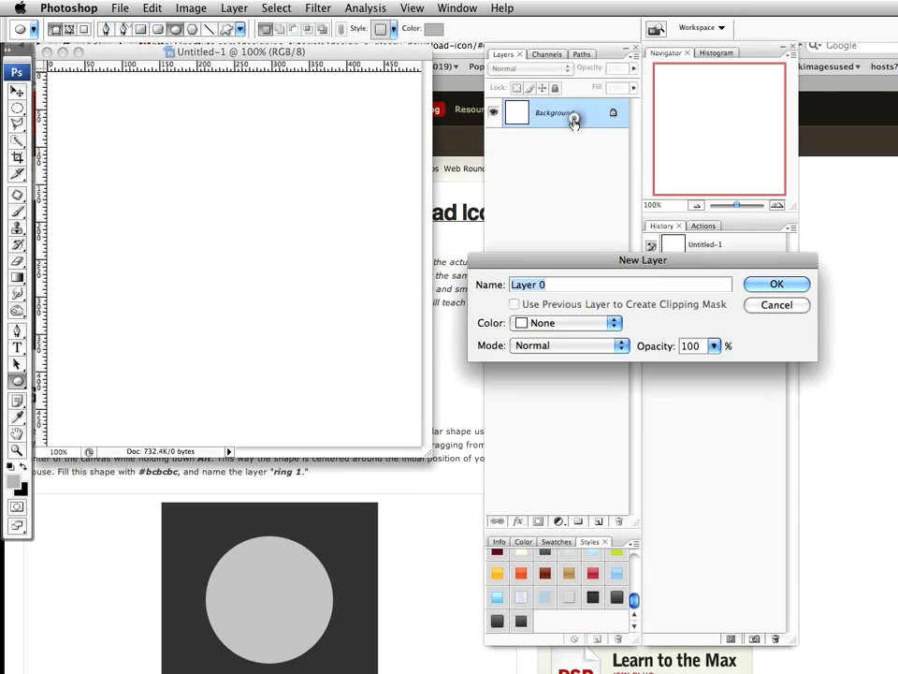
pyautogui.click(756, 282)
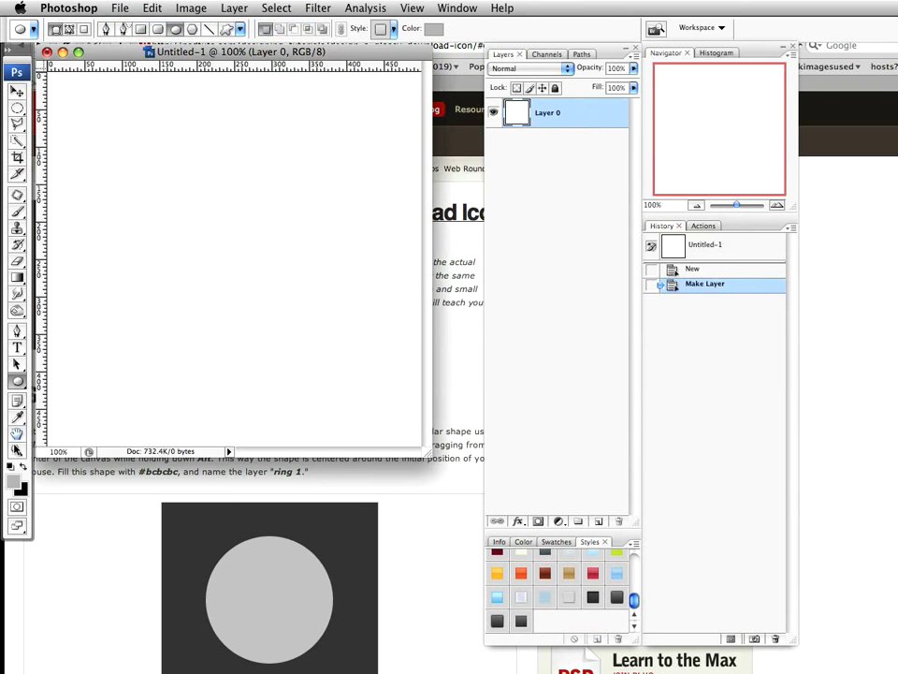
pyautogui.click(14, 479)
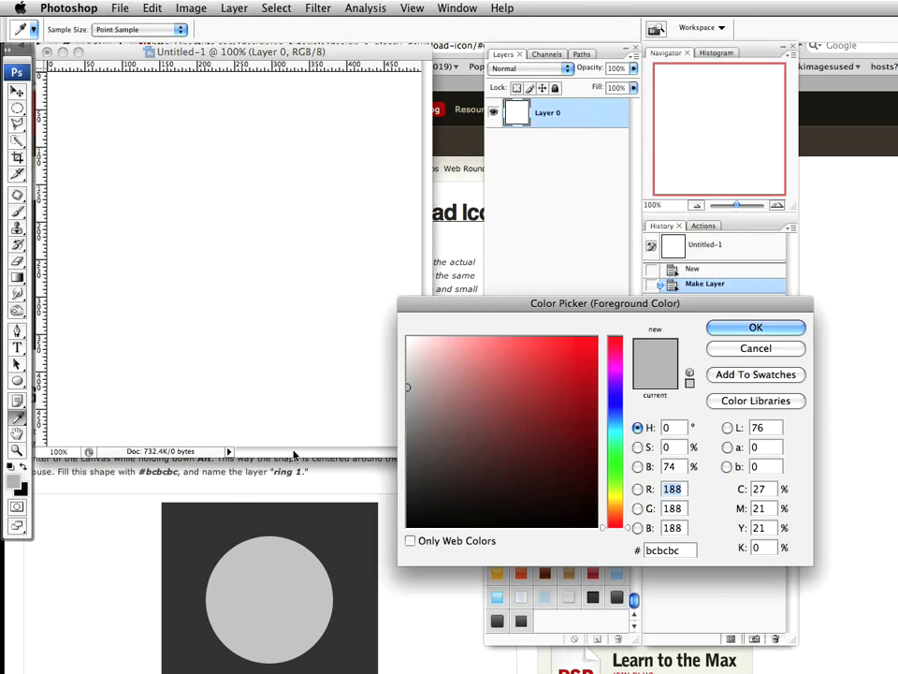
pyautogui.doubleClick(688, 549)
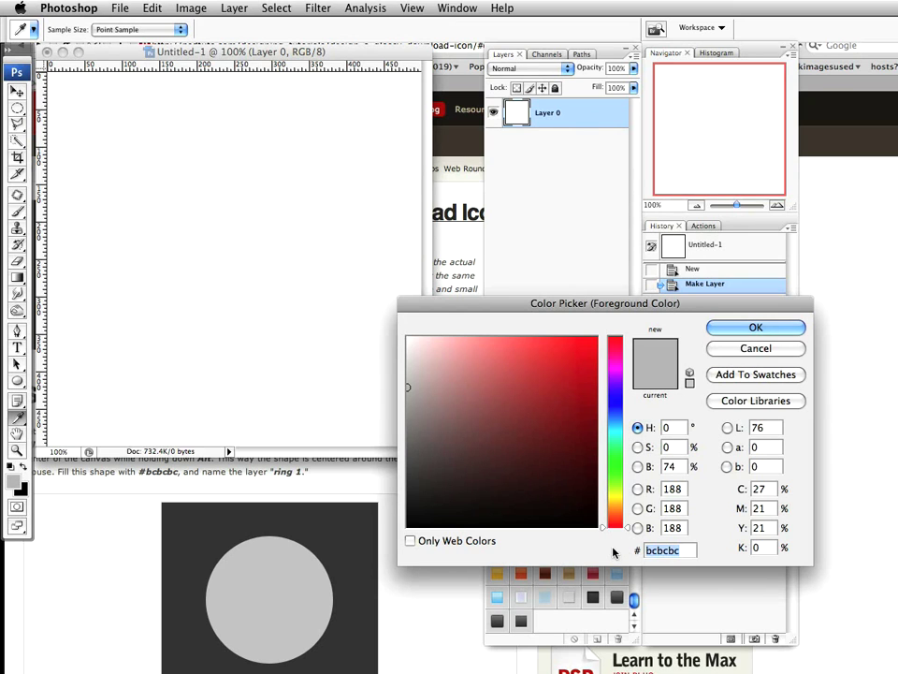
pyautogui.write('303030')
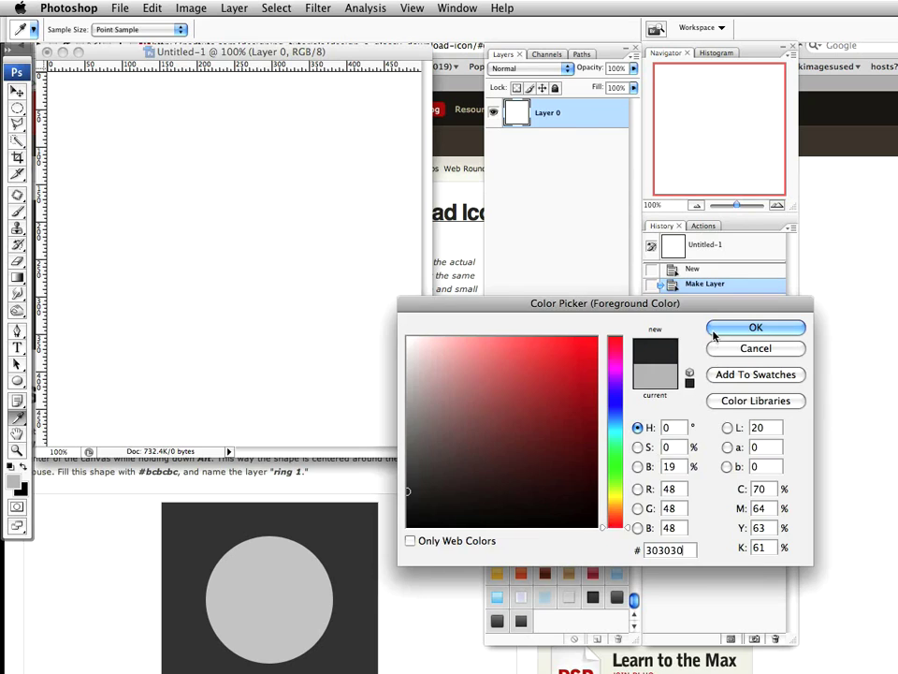
pyautogui.click(739, 327)
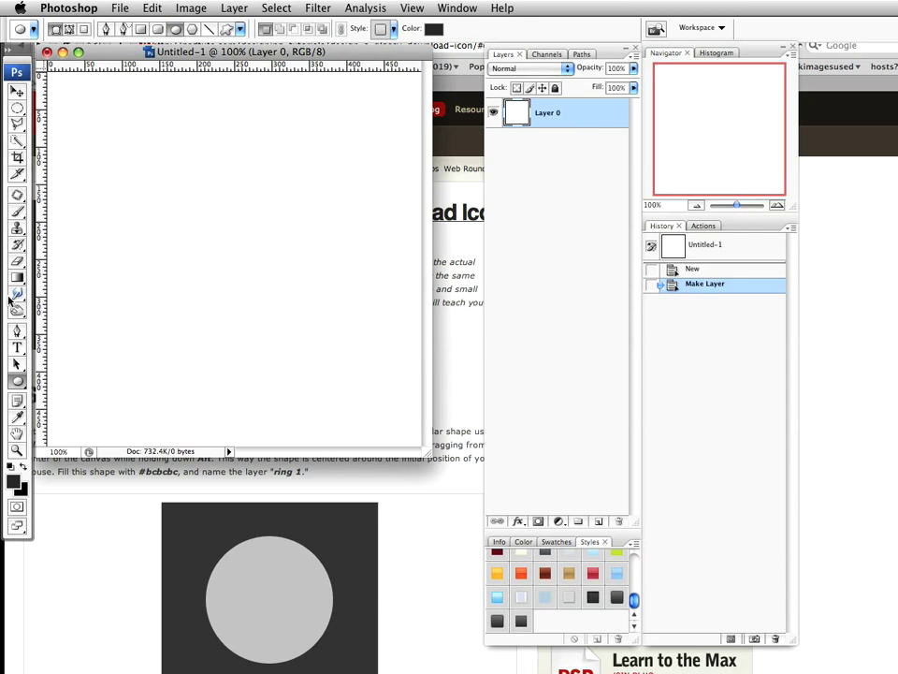
pyautogui.moveTo(17, 277); pyautogui.dragTo(73, 291)
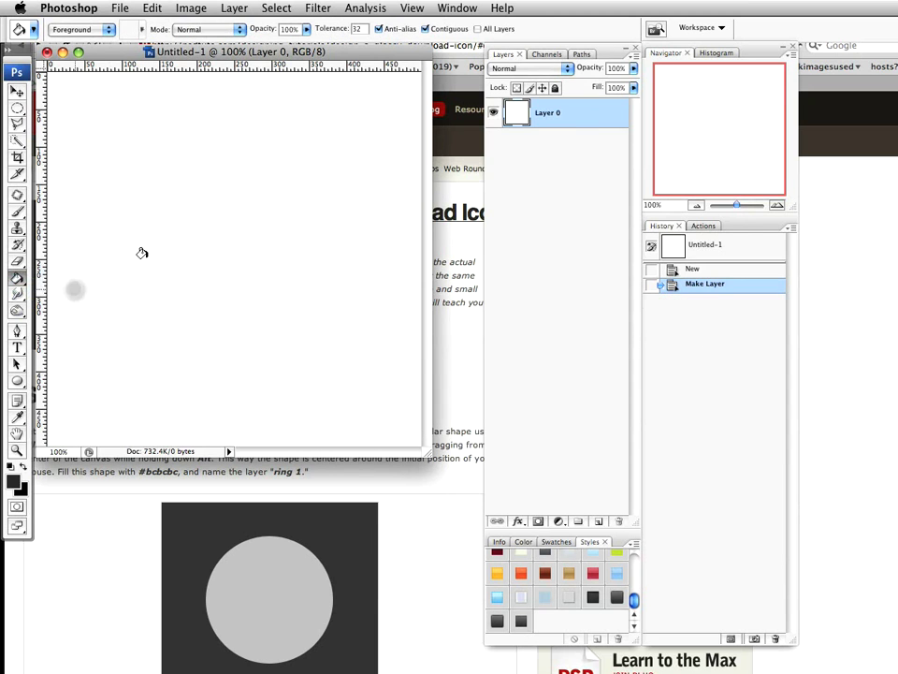
pyautogui.click(142, 249)
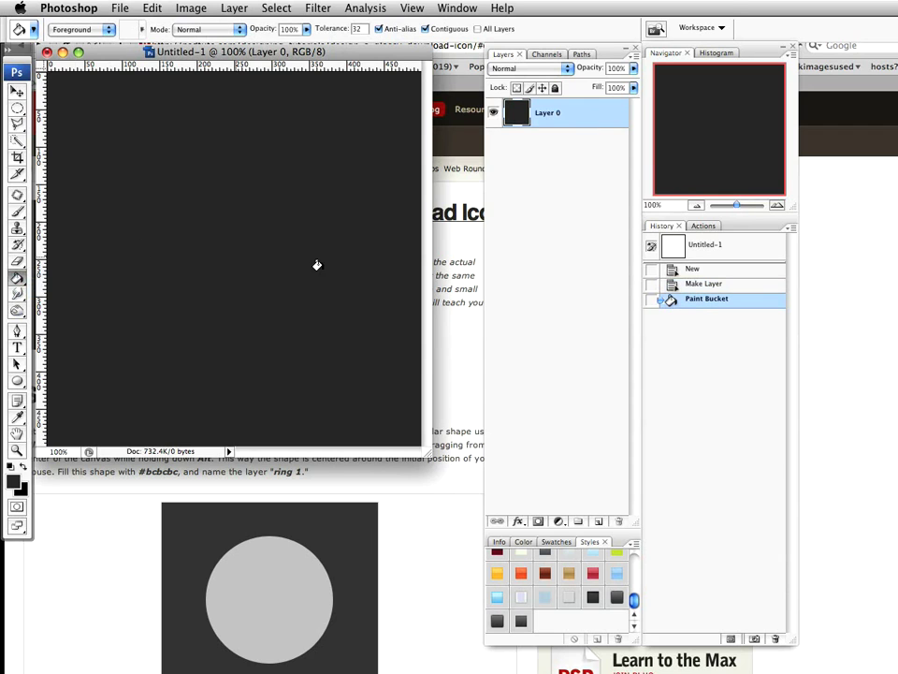
# Step: Add a layer named "ring 1" and activate the Ellipse Tool in shape layers mode
pyautogui.click(596, 522)
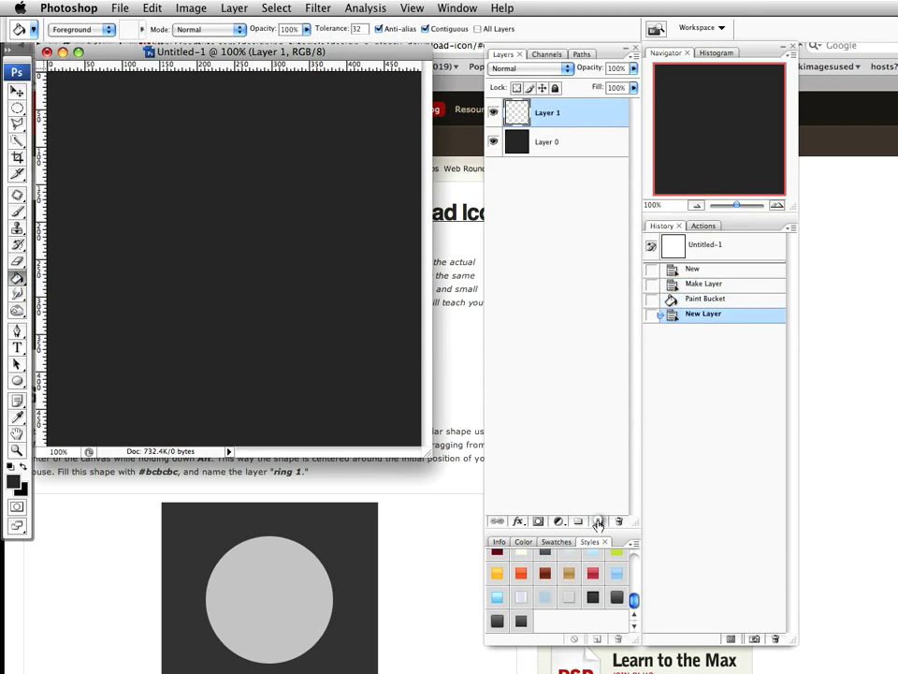
pyautogui.doubleClick(547, 113)
pyautogui.write('rinf')
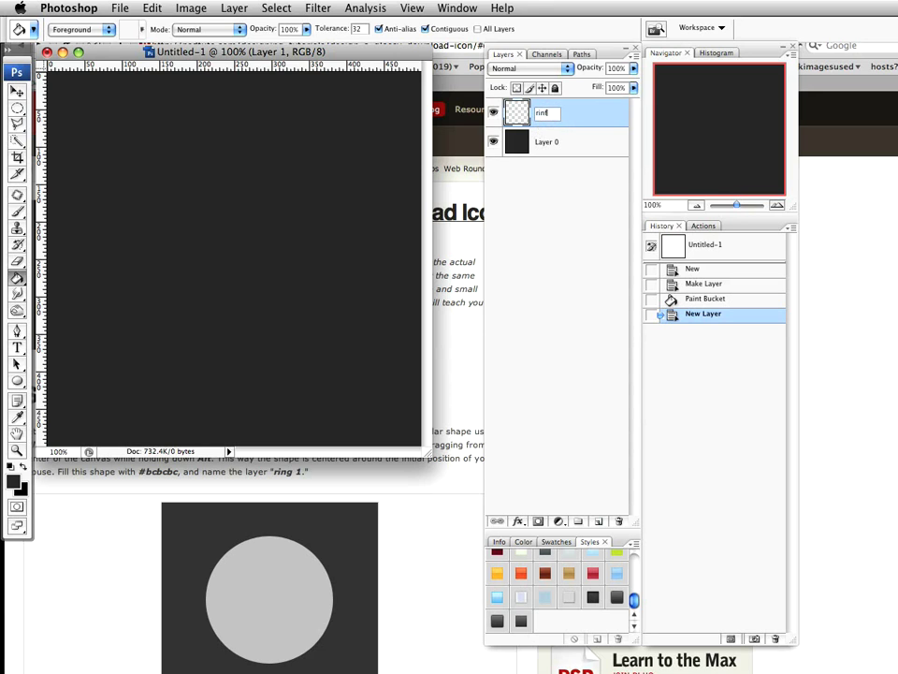
pyautogui.press('BackSpace')
pyautogui.write('g 1')
pyautogui.press('Return')
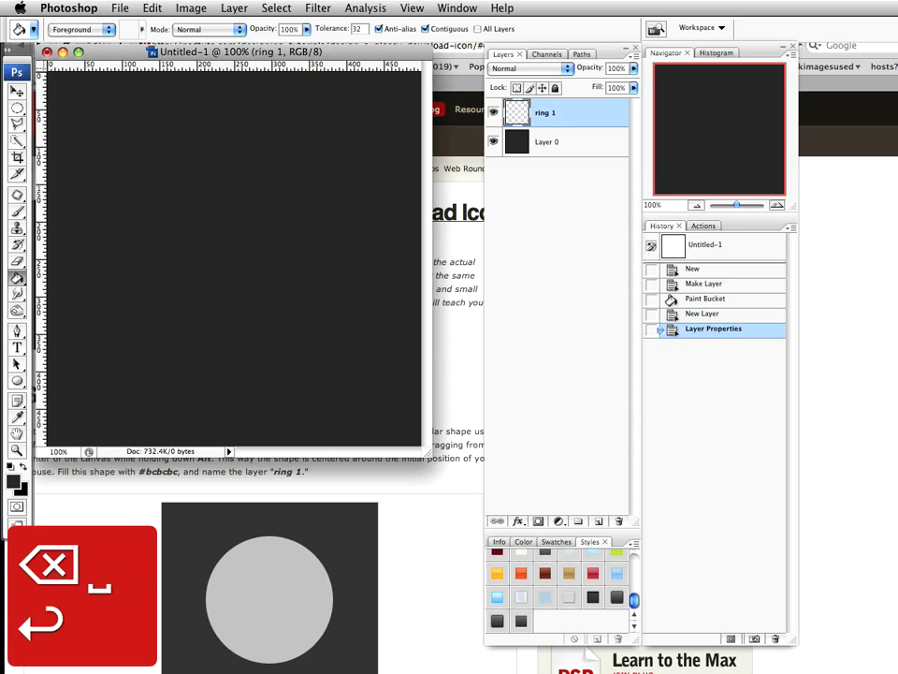
pyautogui.click(18, 382)
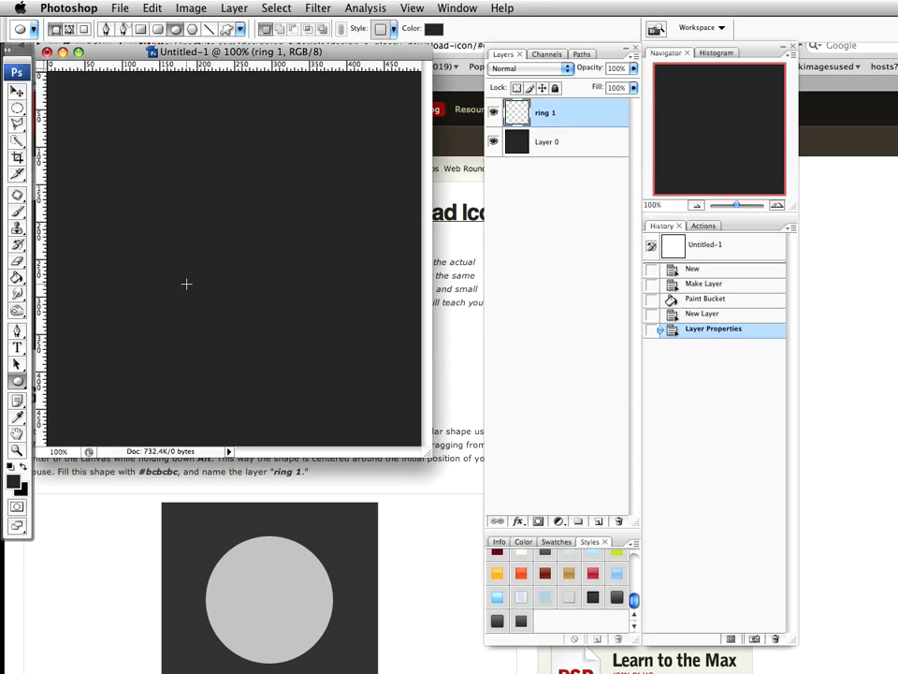
pyautogui.click(60, 31)
pyautogui.moveTo(235, 257); pyautogui.dragTo(405, 456)
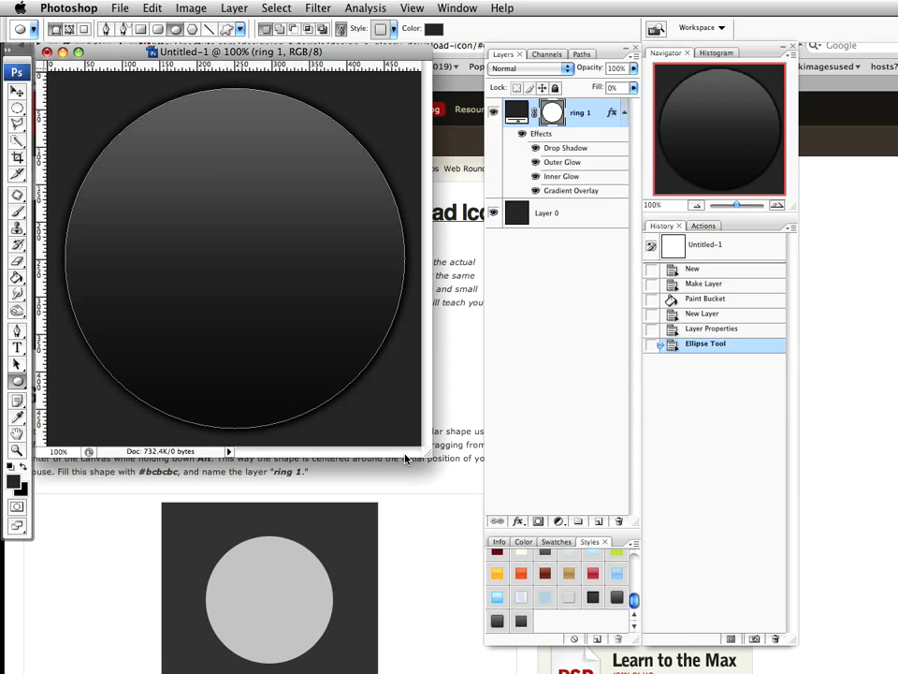
pyautogui.doubleClick(519, 113)
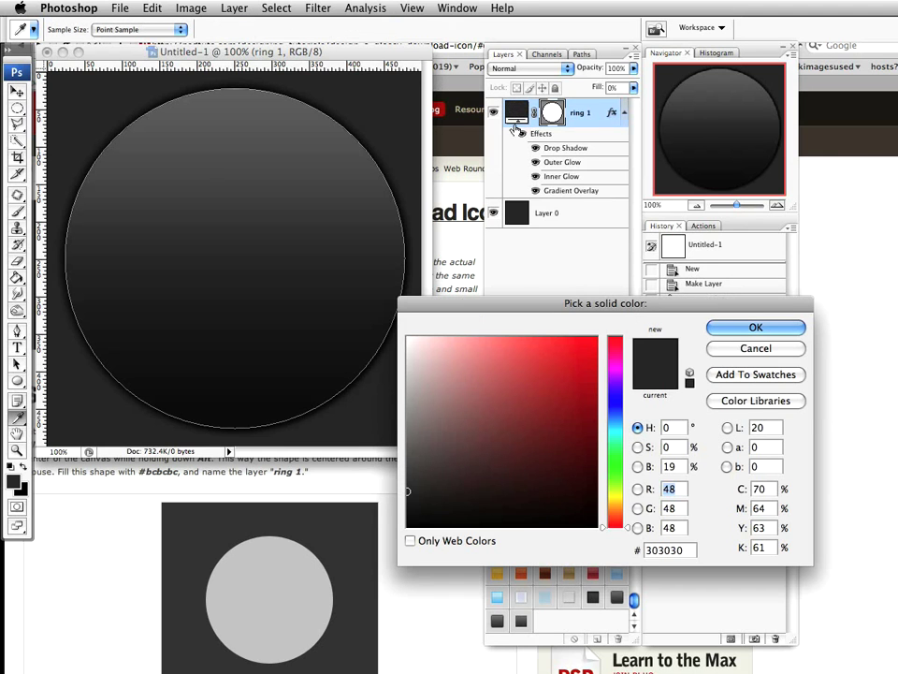
pyautogui.doubleClick(679, 550)
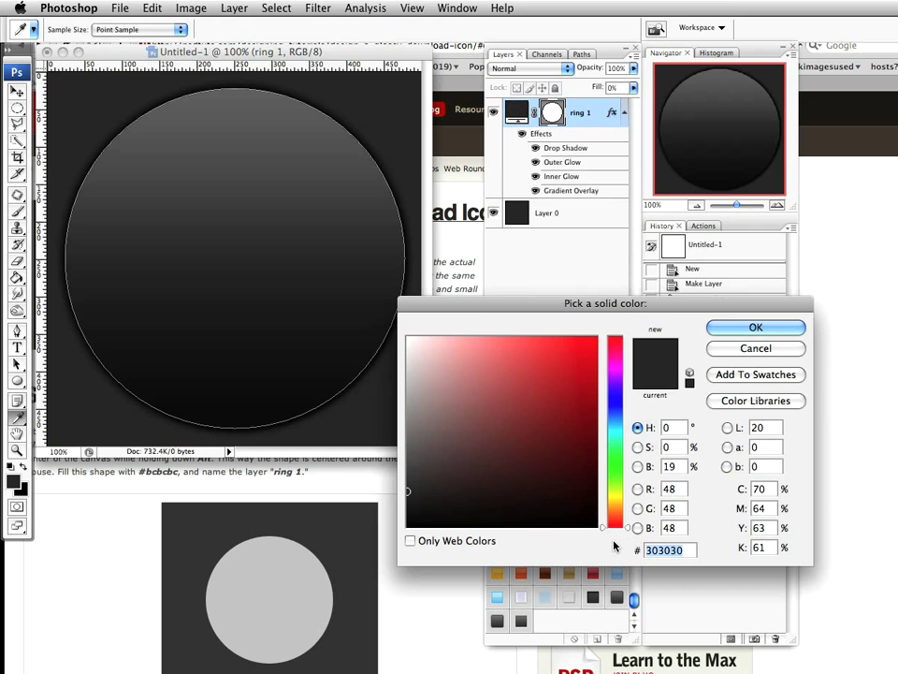
pyautogui.write('bcbcbc')
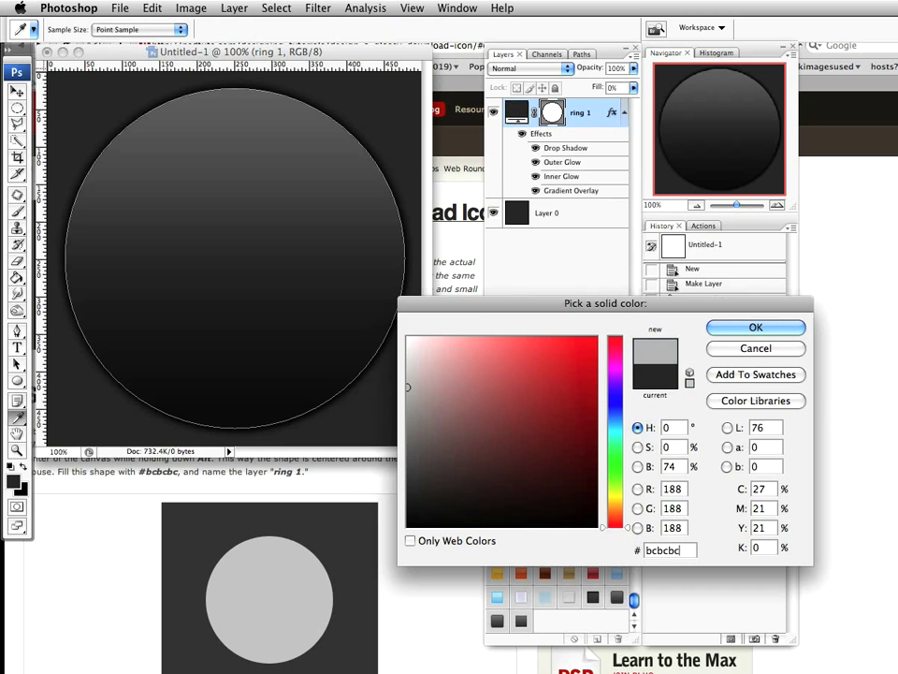
pyautogui.click(756, 327)
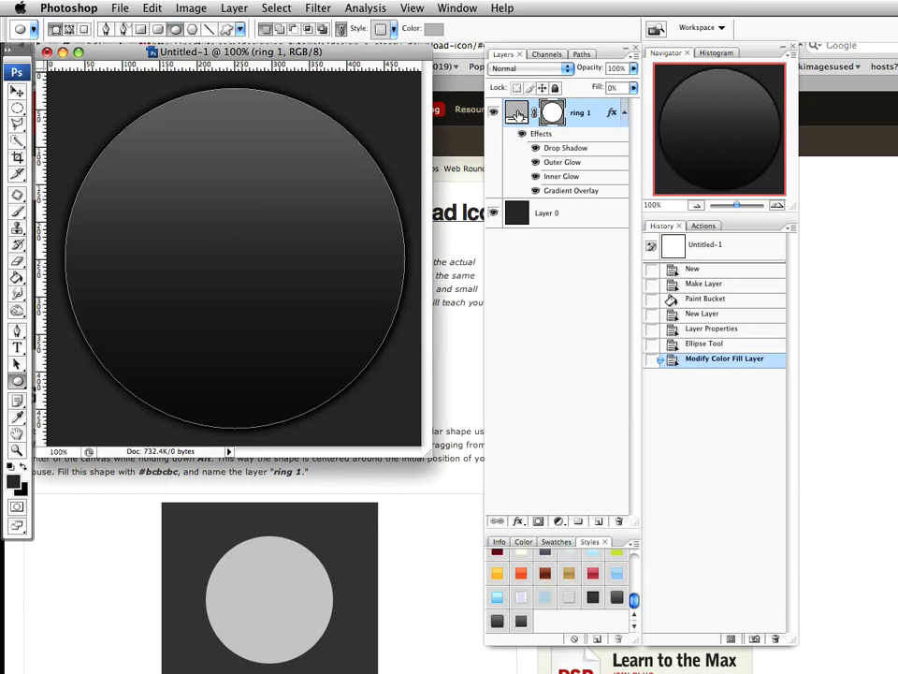
pyautogui.press('super+alt+z')
pyautogui.press('super+alt+z')
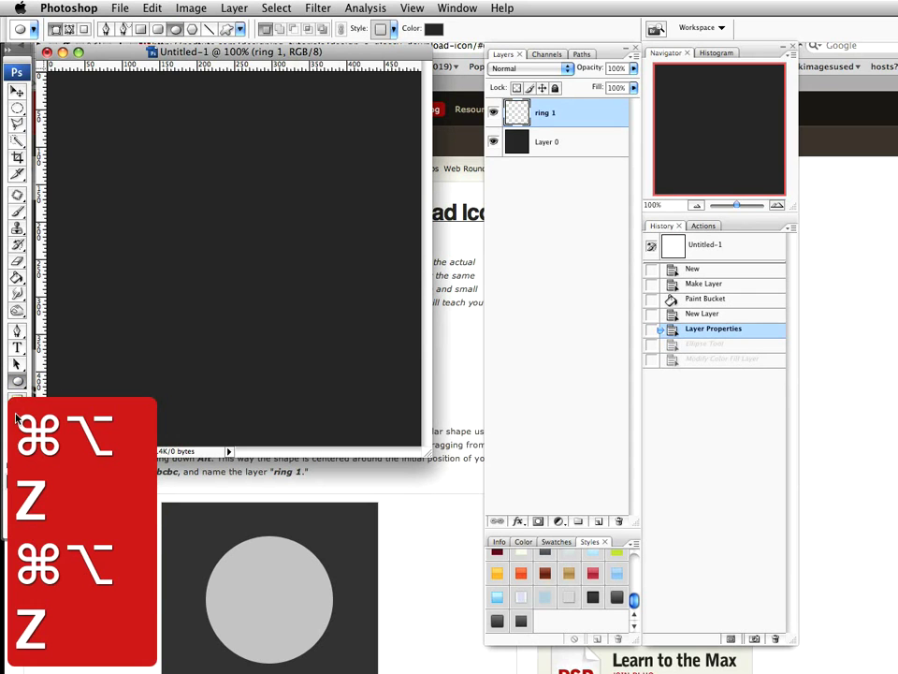
# Step: Set the foreground color to #bcbcbc
pyautogui.click(13, 482)
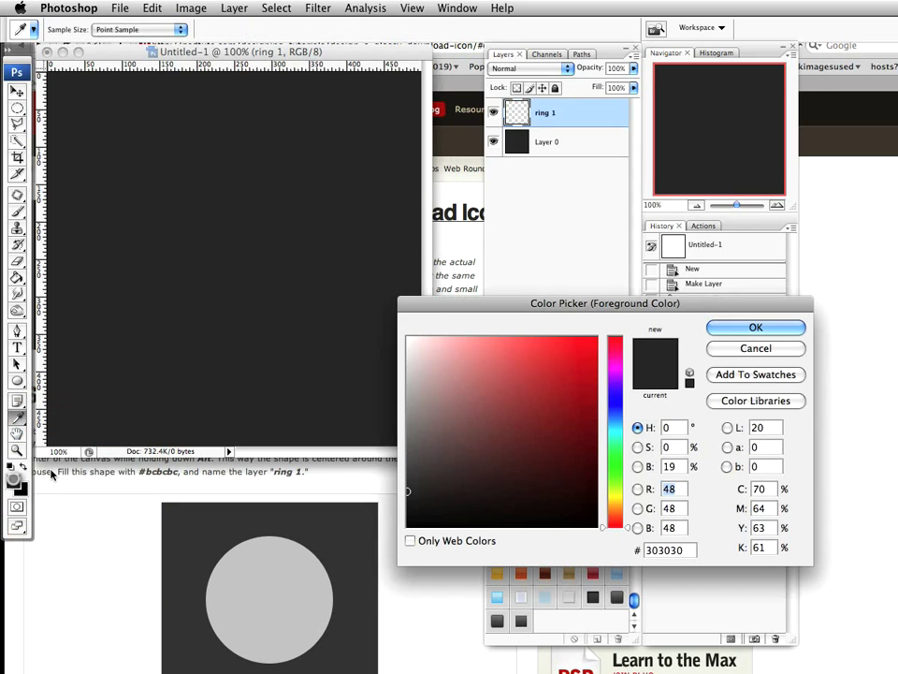
pyautogui.moveTo(683, 549); pyautogui.dragTo(602, 559)
pyautogui.press('BackSpace')
pyautogui.press('BackSpace')
pyautogui.press('BackSpace')
pyautogui.press('BackSpace')
pyautogui.press('BackSpace')
pyautogui.press('BackSpace')
pyautogui.press('BackSpace')
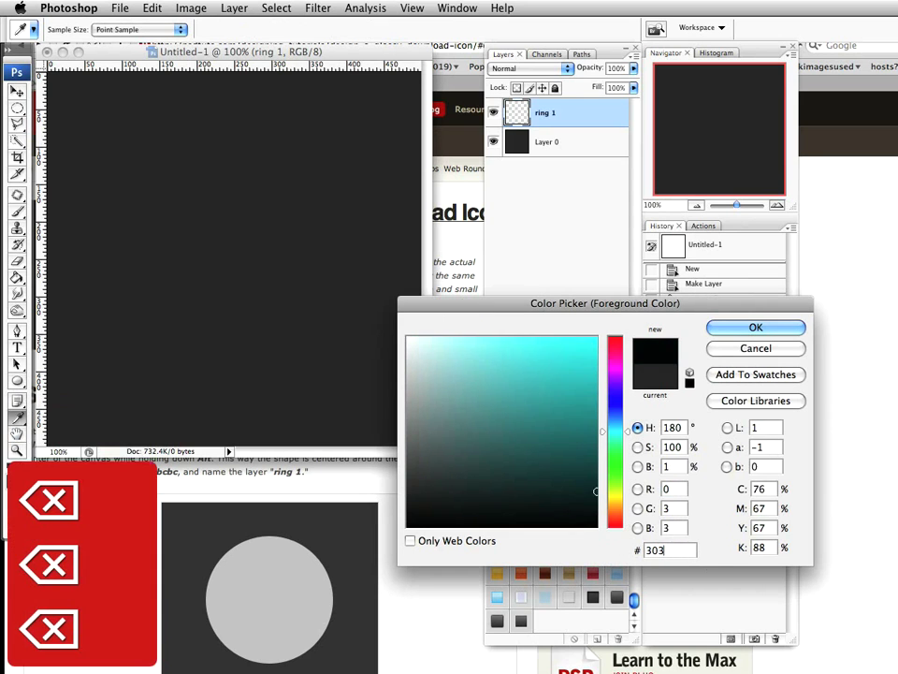
pyautogui.write('bcbcbc')
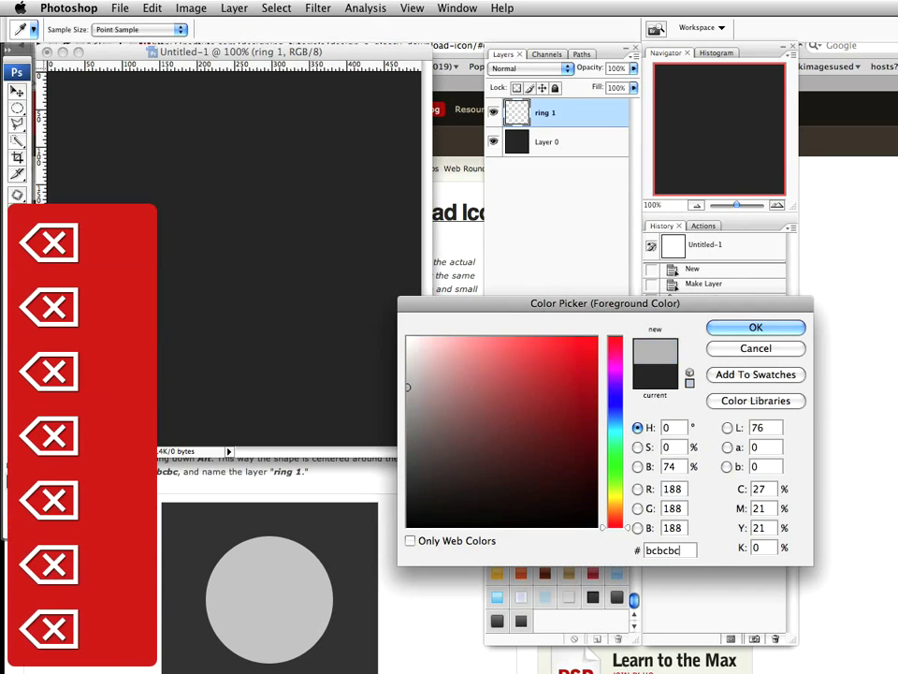
pyautogui.click(756, 328)
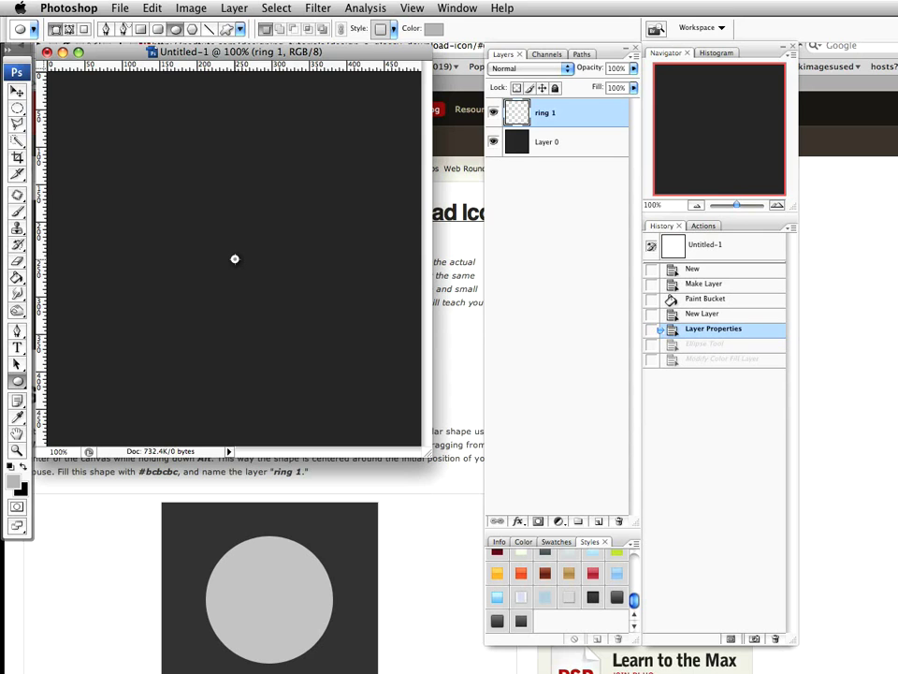
# Step: Draw a perfect circle about 435 px in diameter from the canvas center on ring 1 and remove its layer style
pyautogui.moveTo(234, 258); pyautogui.dragTo(403, 422)
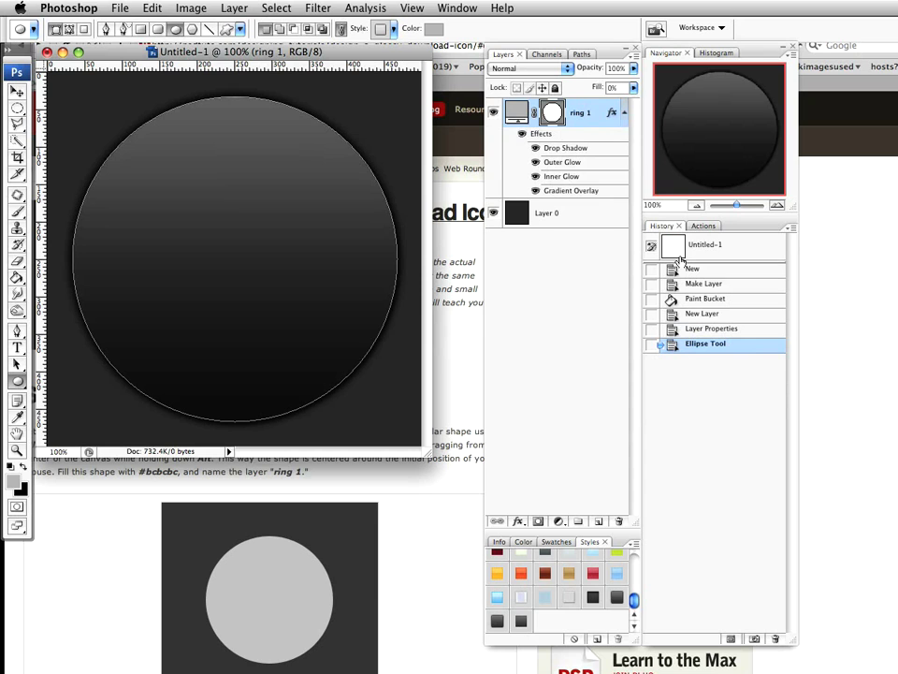
pyautogui.moveTo(634, 604); pyautogui.dragTo(633, 561)
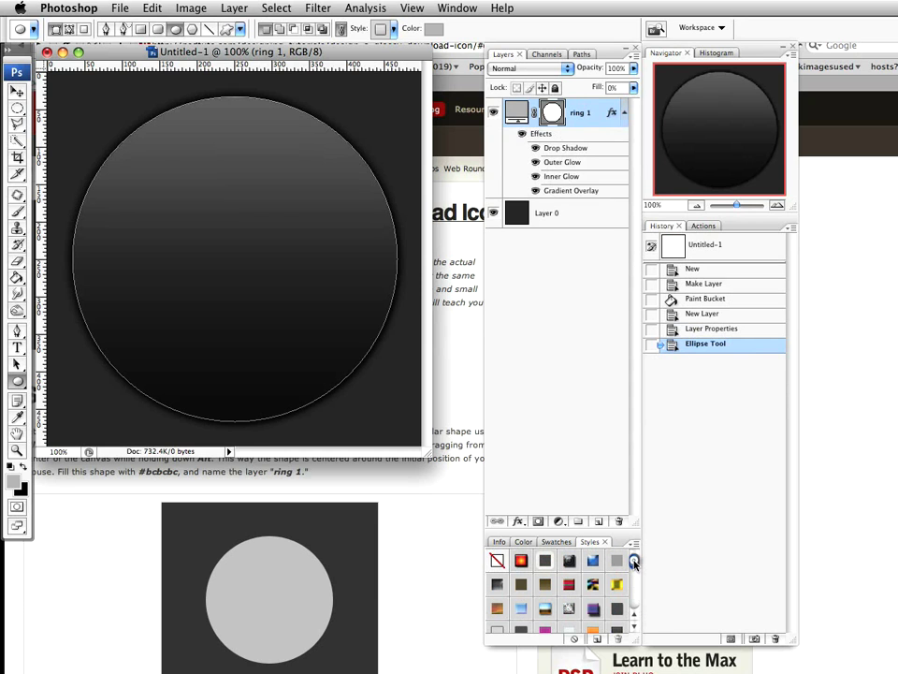
pyautogui.click(497, 562)
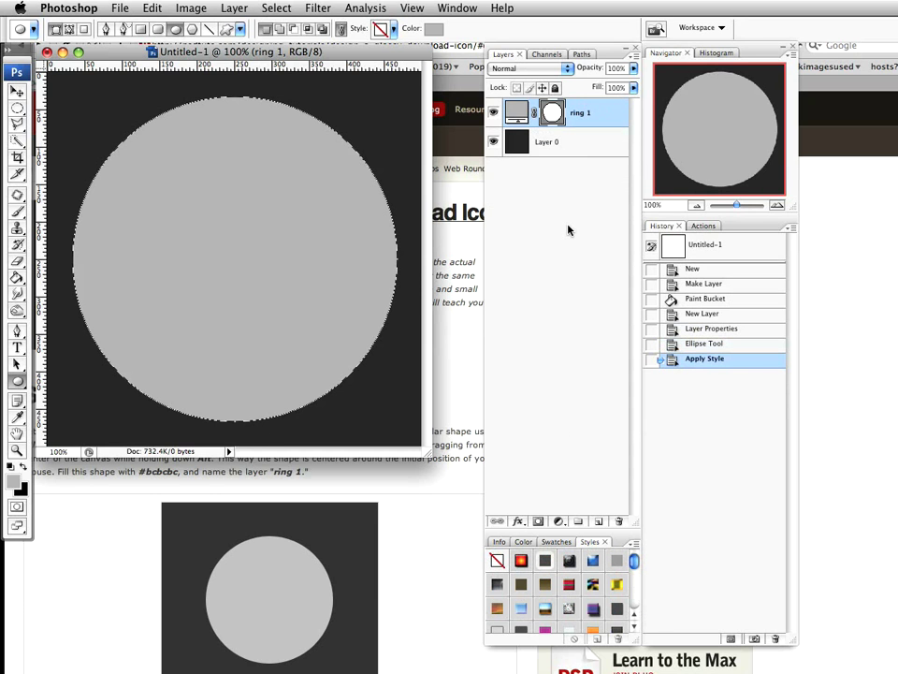
# Step: Duplicate the ring 1 layer and rename the copy "ring 2"
pyautogui.moveTo(615, 114); pyautogui.dragTo(598, 521)
pyautogui.doubleClick(590, 114)
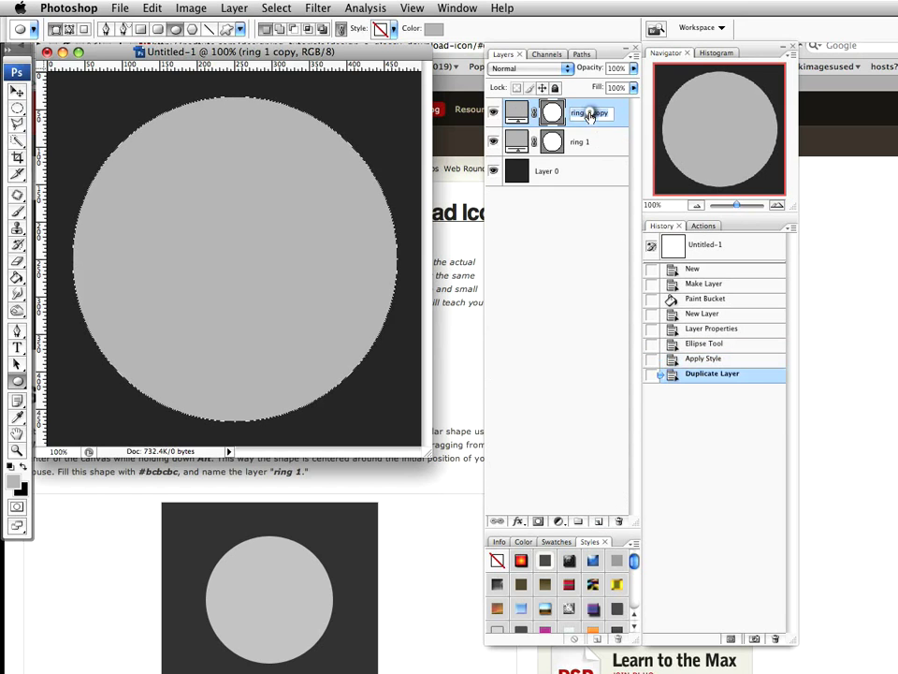
pyautogui.write('ring 2')
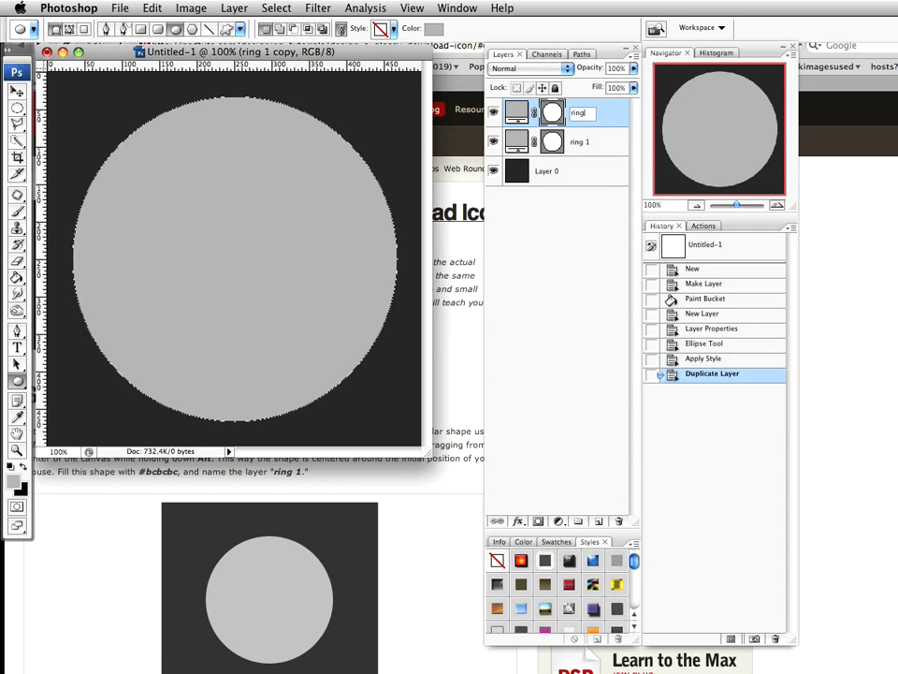
pyautogui.press('Return')
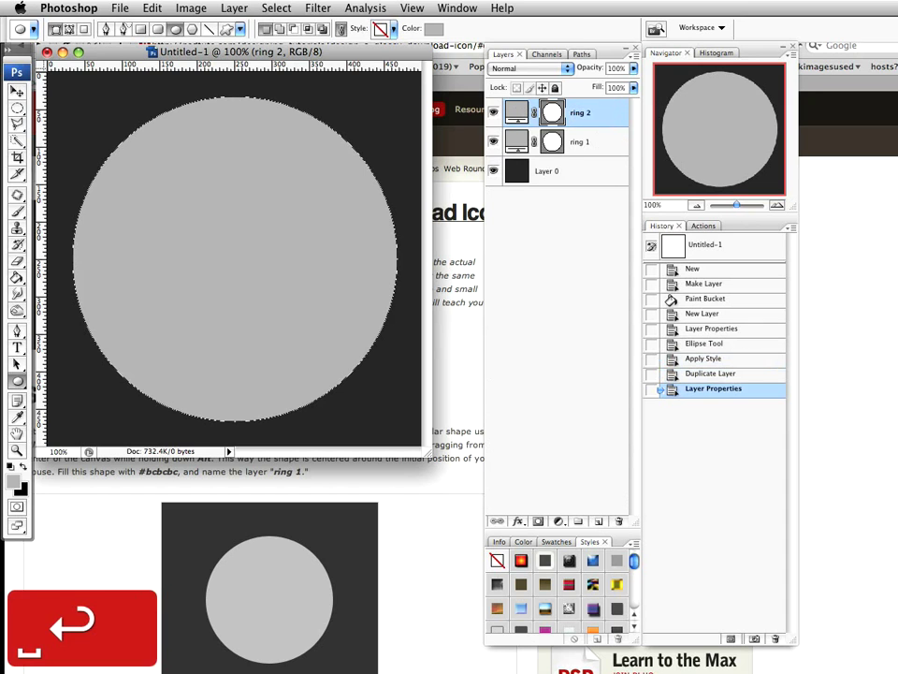
# Step: Scale the ring 2 circle proportionally about its center to about 93.5%
pyautogui.press('super+t')
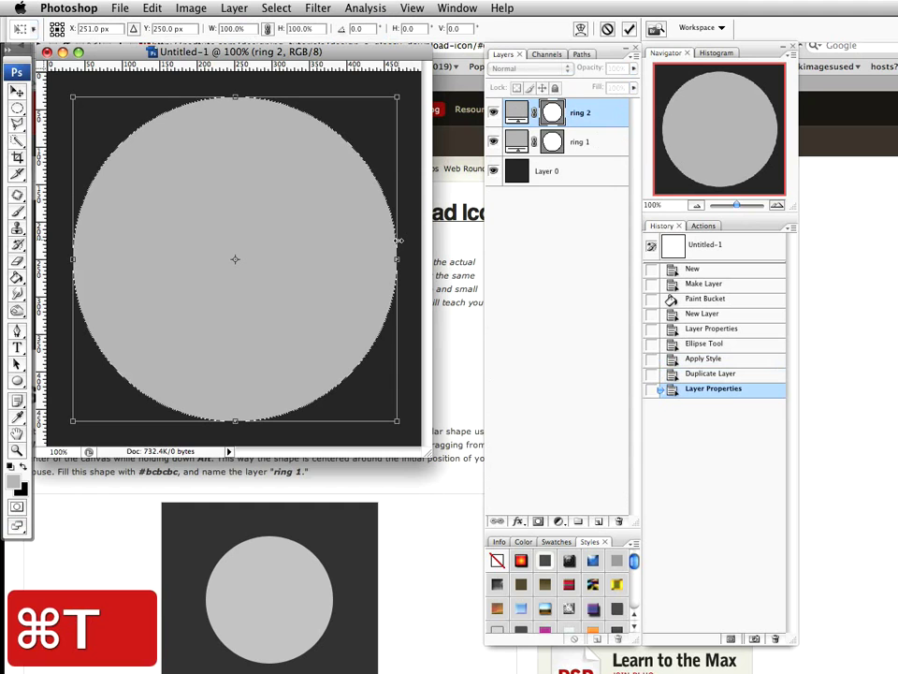
pyautogui.moveTo(395, 419); pyautogui.dragTo(385, 413)
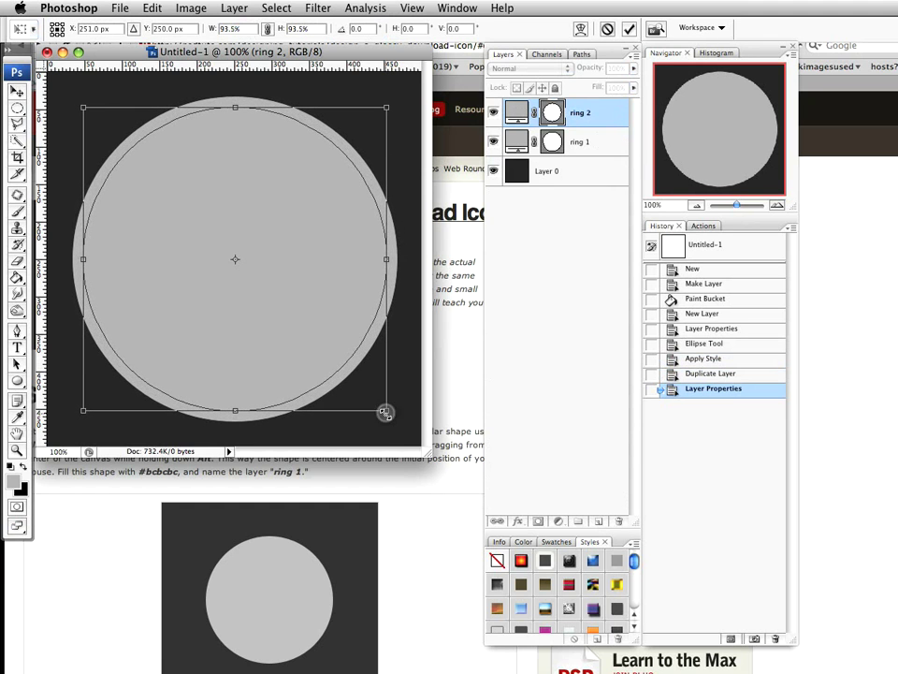
pyautogui.press('Return')
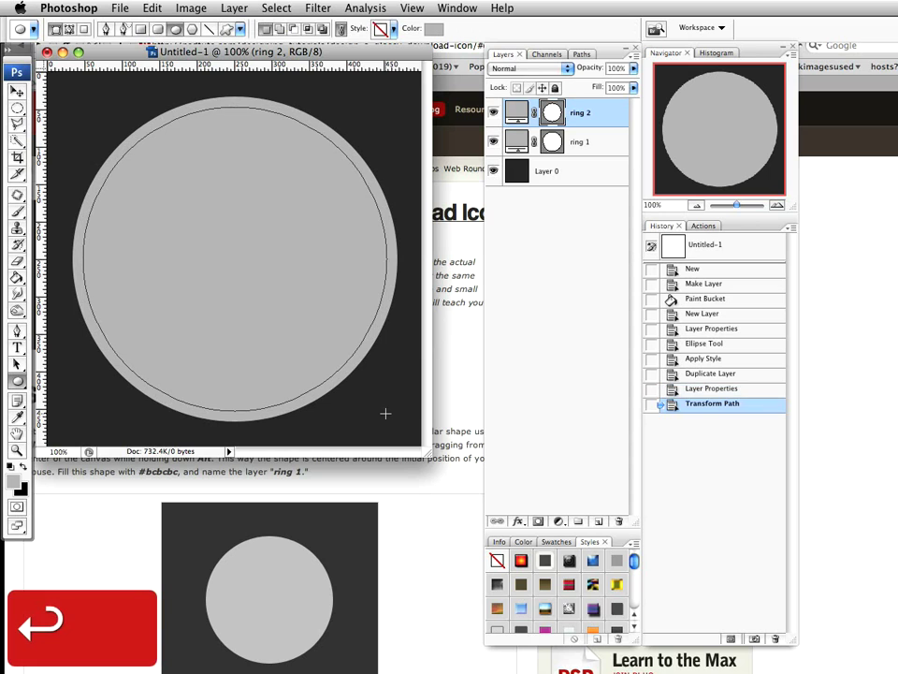
# Step: Load the ring 2 circle as a selection and expand it by 3 pixels
pyautogui.keyDown('ctrl'); pyautogui.click(552, 114); pyautogui.keyUp('ctrl')
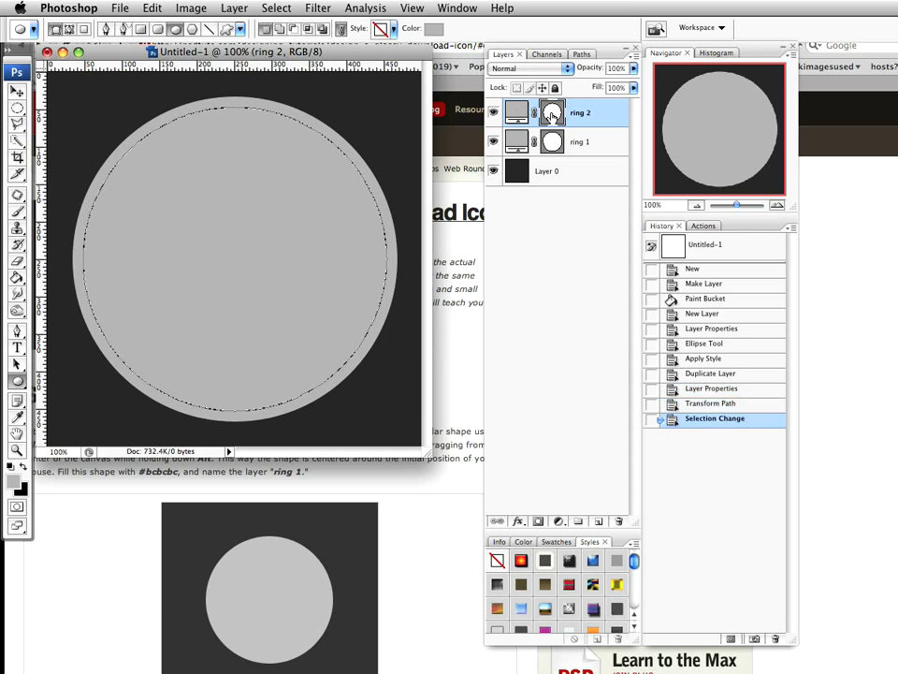
pyautogui.click(276, 8)
pyautogui.moveTo(387, 180)
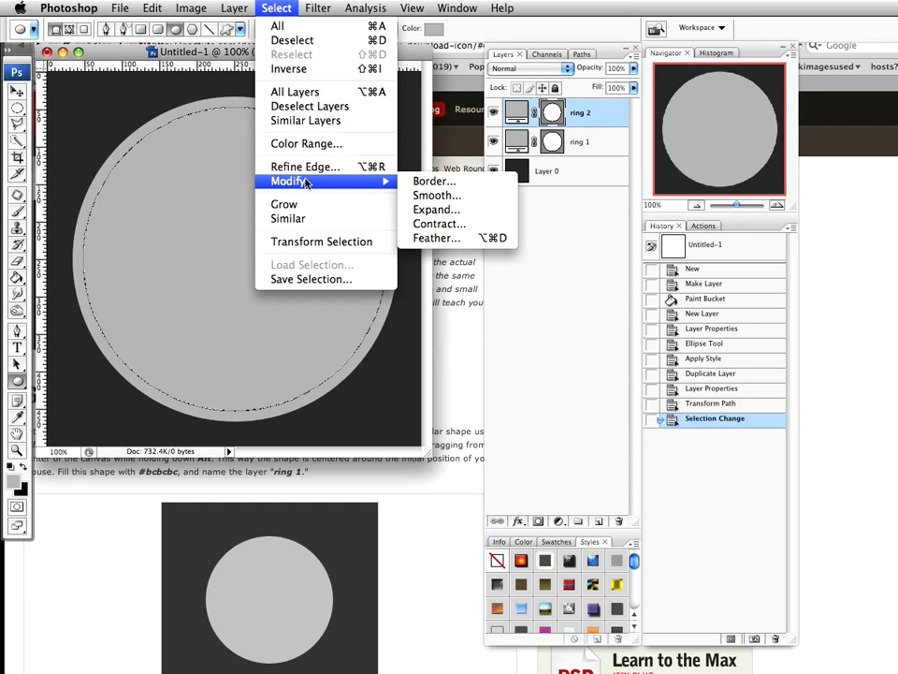
pyautogui.click(447, 212)
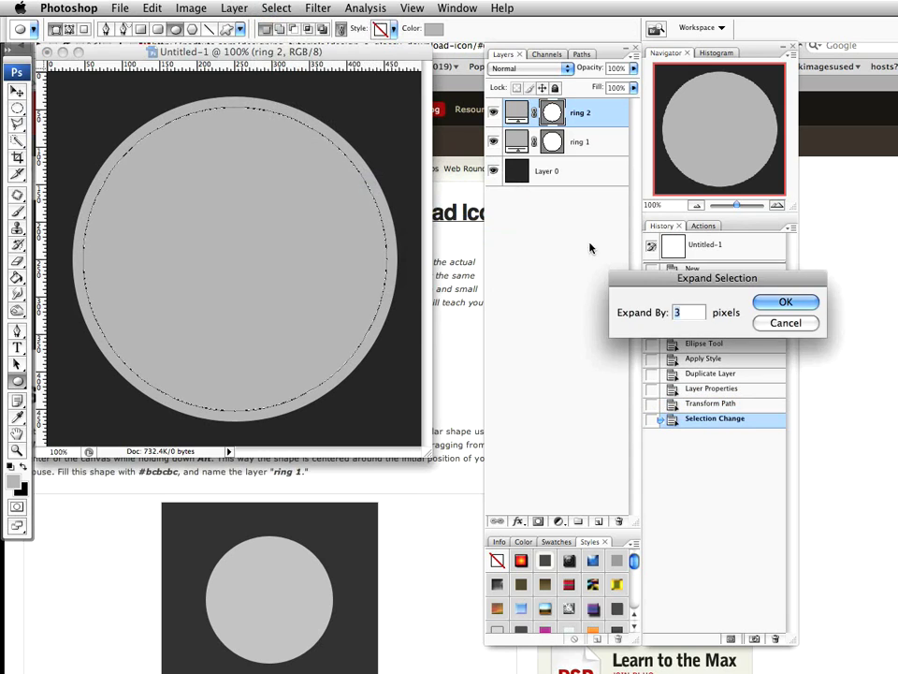
pyautogui.click(778, 300)
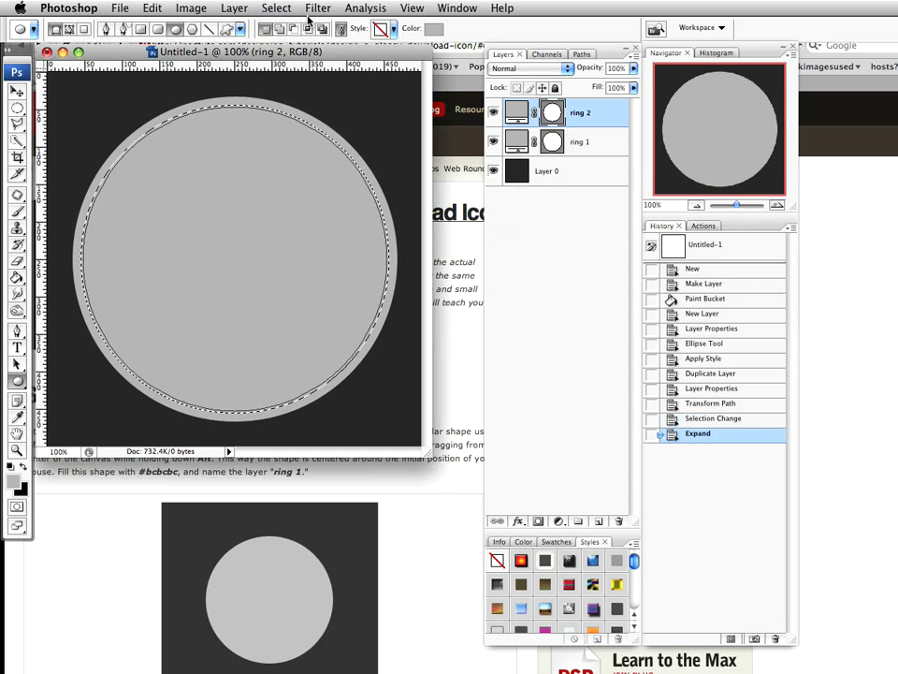
# Step: Invert the selection and add it as a layer mask on ring 1
pyautogui.click(280, 9)
pyautogui.click(288, 68)
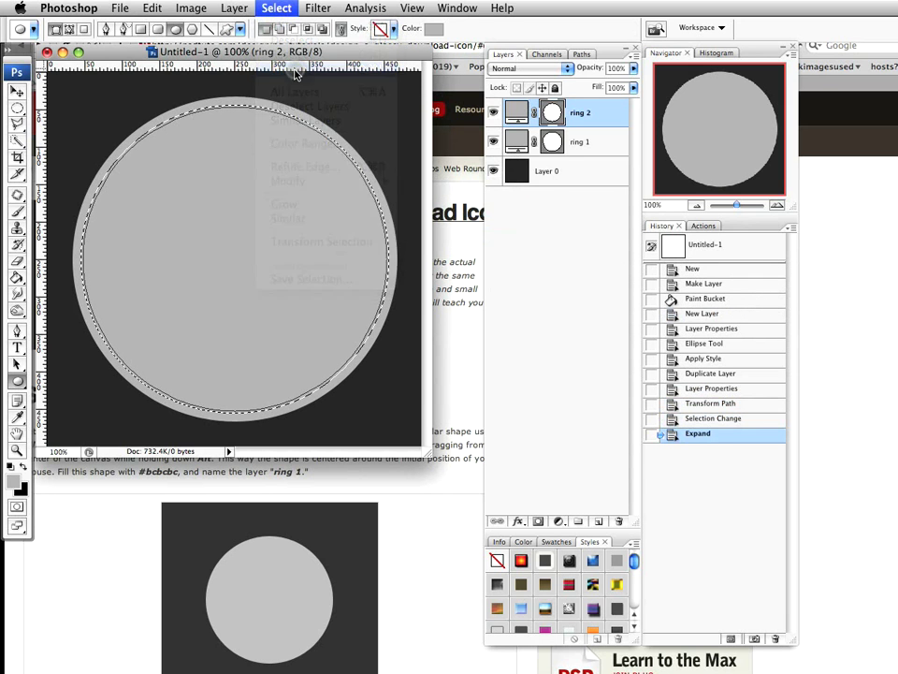
pyautogui.click(587, 145)
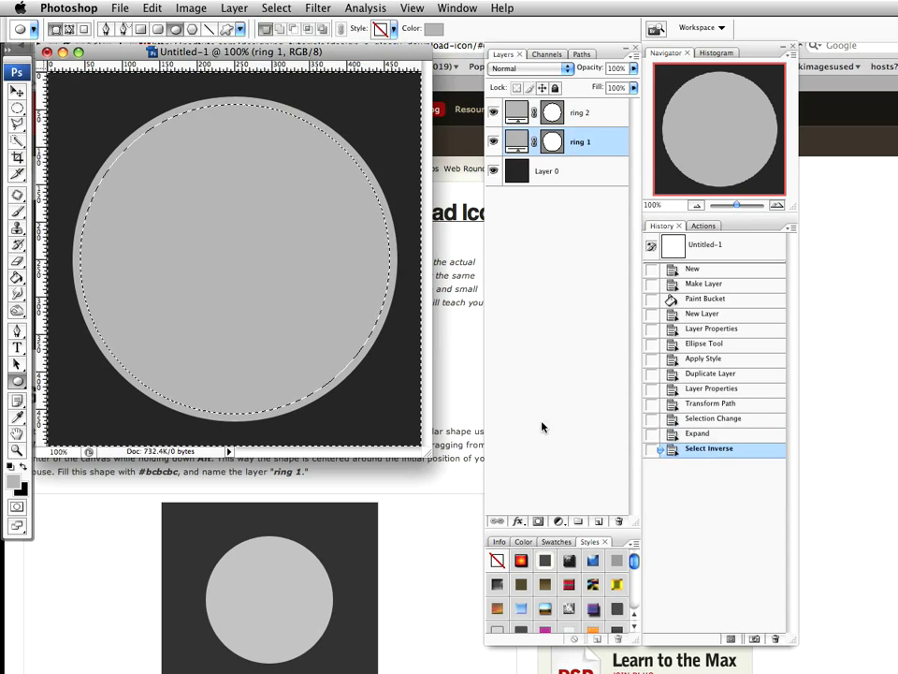
pyautogui.click(538, 522)
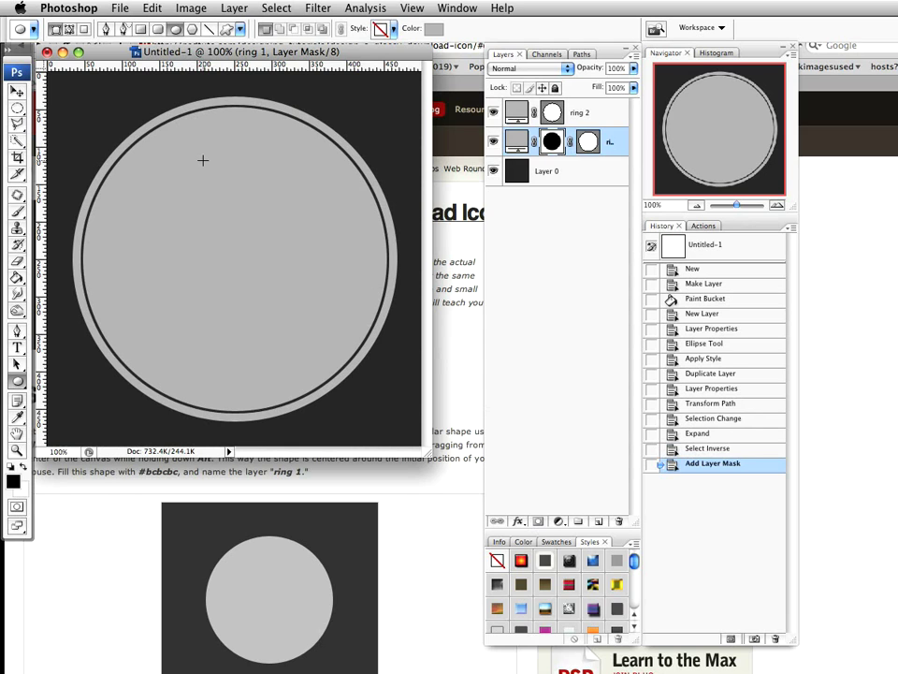
# Step: Apply the saved dark gray style with Inner Glow and Gradient Overlay to ring 1 and review both effects' settings
pyautogui.click(594, 115)
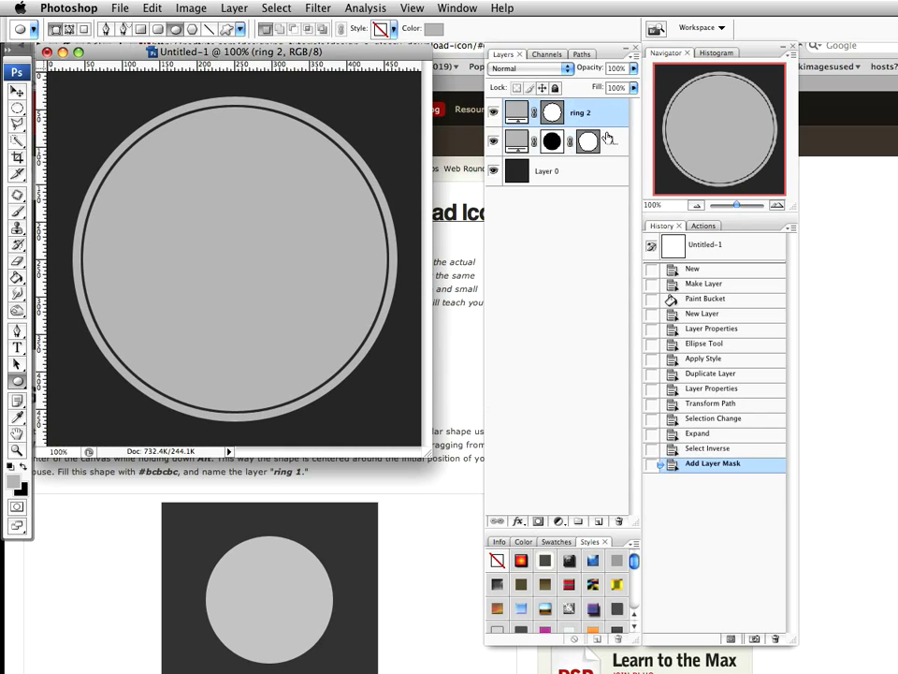
pyautogui.click(608, 141)
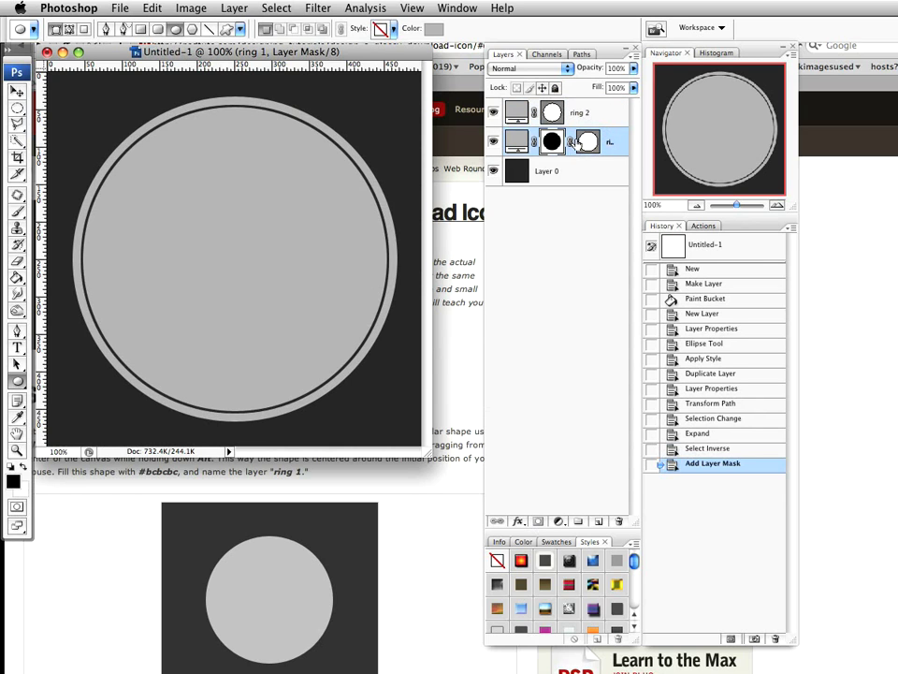
pyautogui.moveTo(635, 567); pyautogui.dragTo(633, 598)
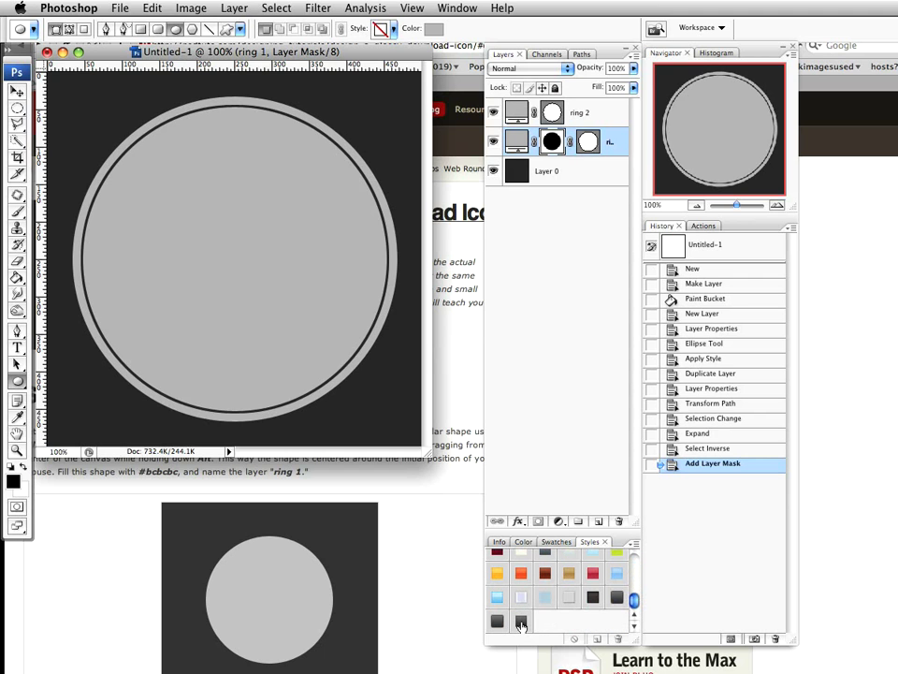
pyautogui.click(522, 623)
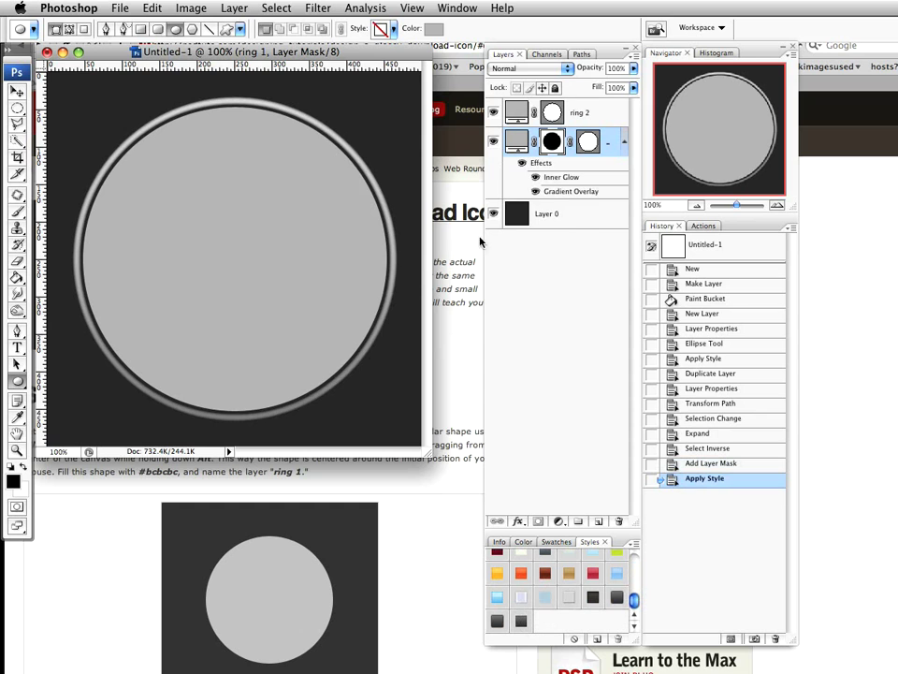
pyautogui.doubleClick(602, 141)
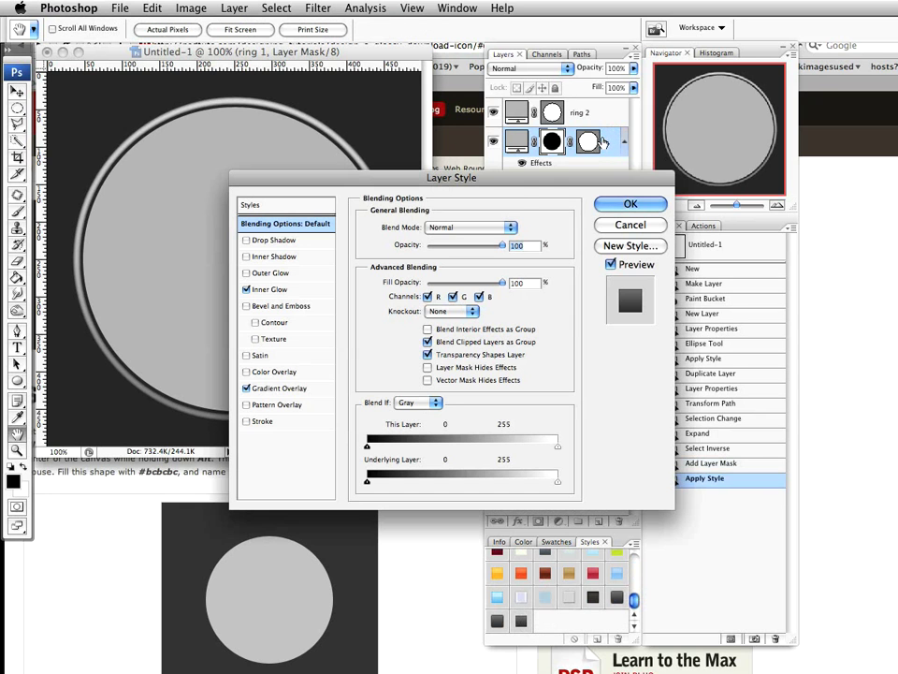
pyautogui.click(280, 291)
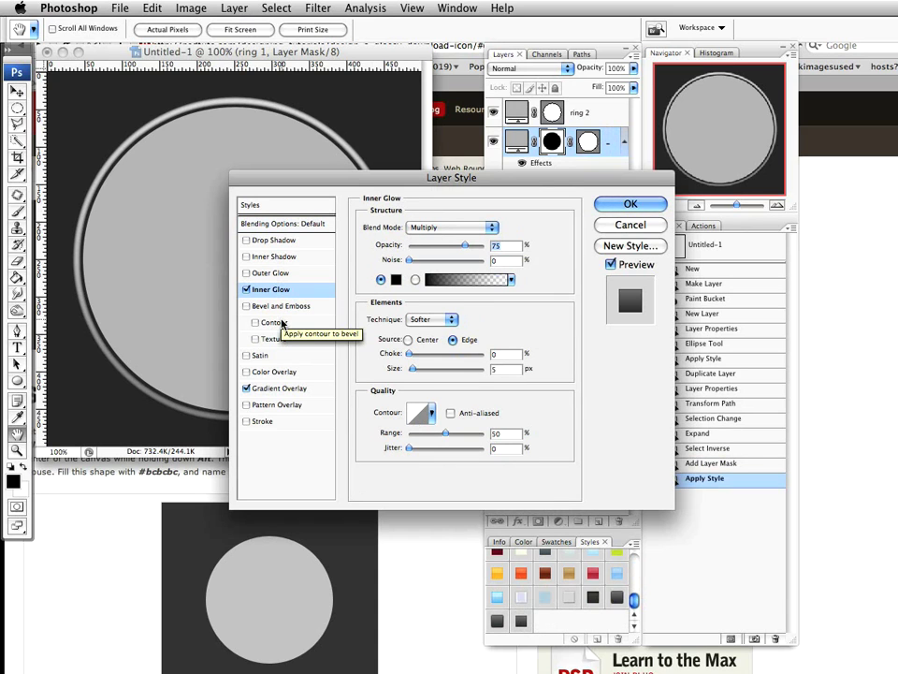
pyautogui.click(296, 389)
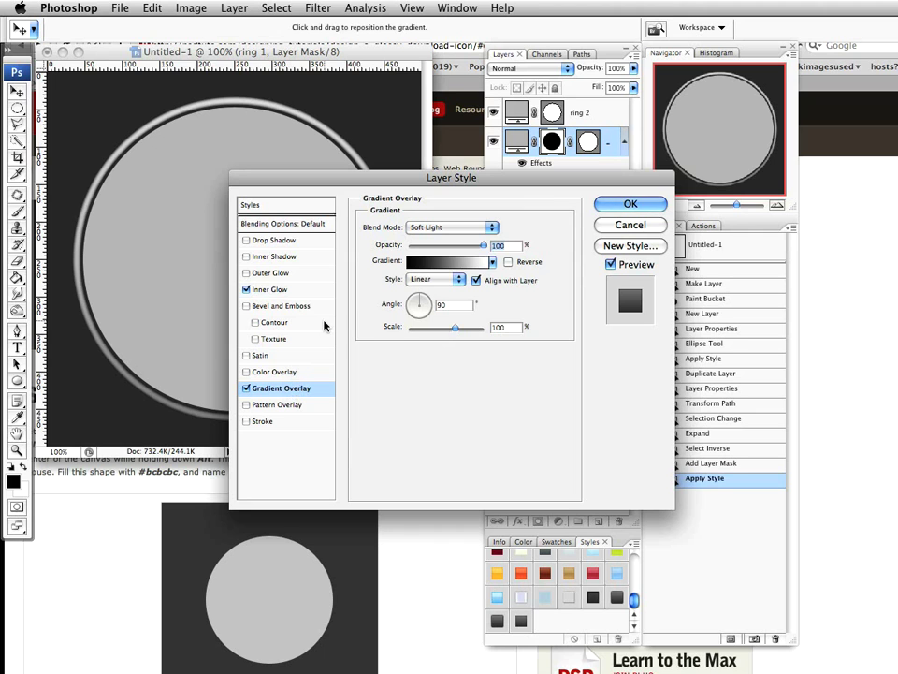
pyautogui.click(632, 205)
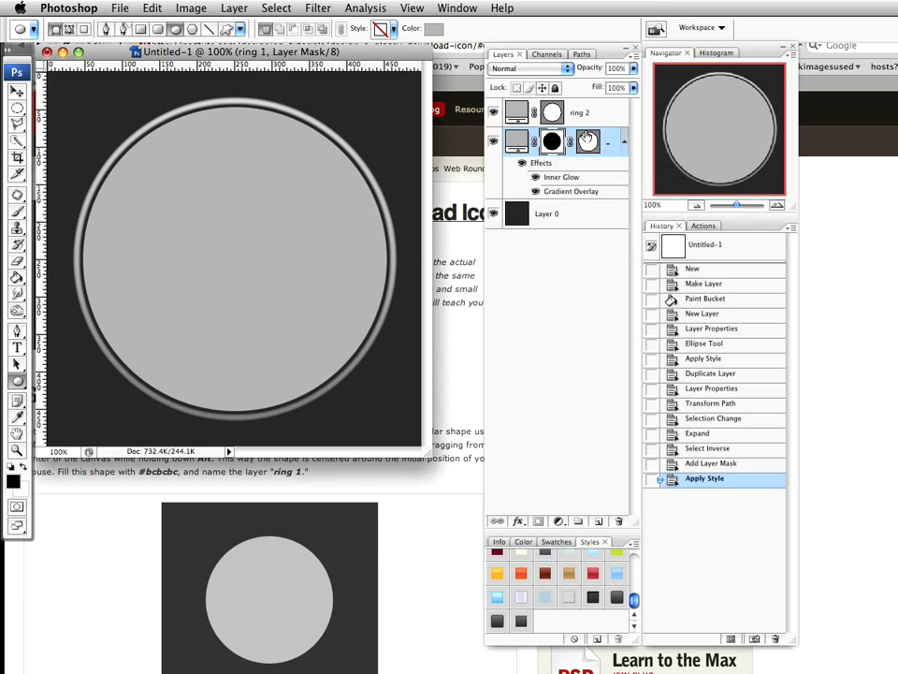
# Step: Apply the saved style with Drop Shadow, Outer Glow, Inner Glow and Gradient Overlay to ring 2, setting the Drop Shadow angle to -90°
pyautogui.click(605, 114)
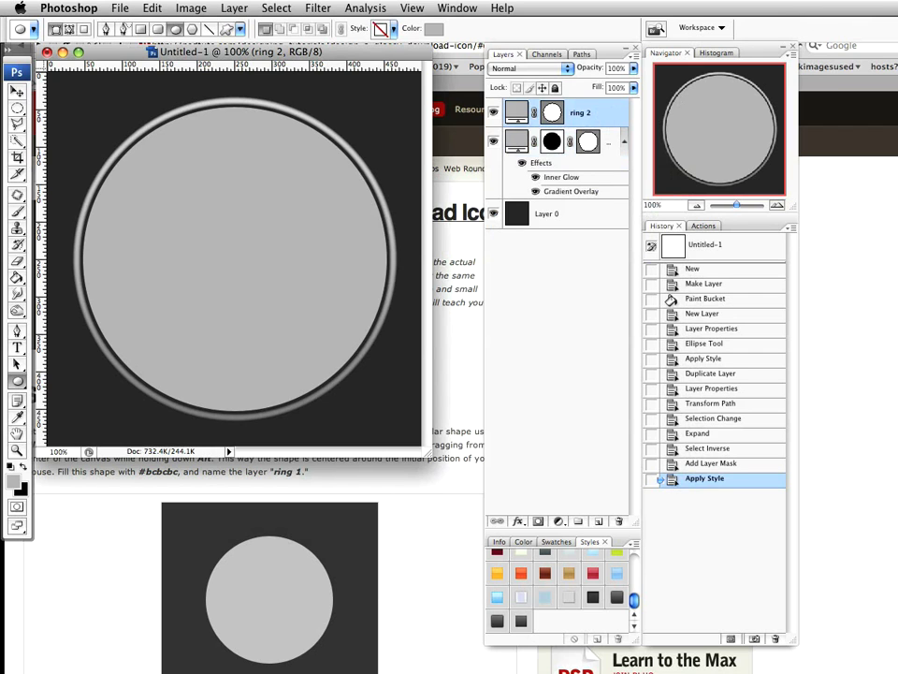
pyautogui.click(497, 625)
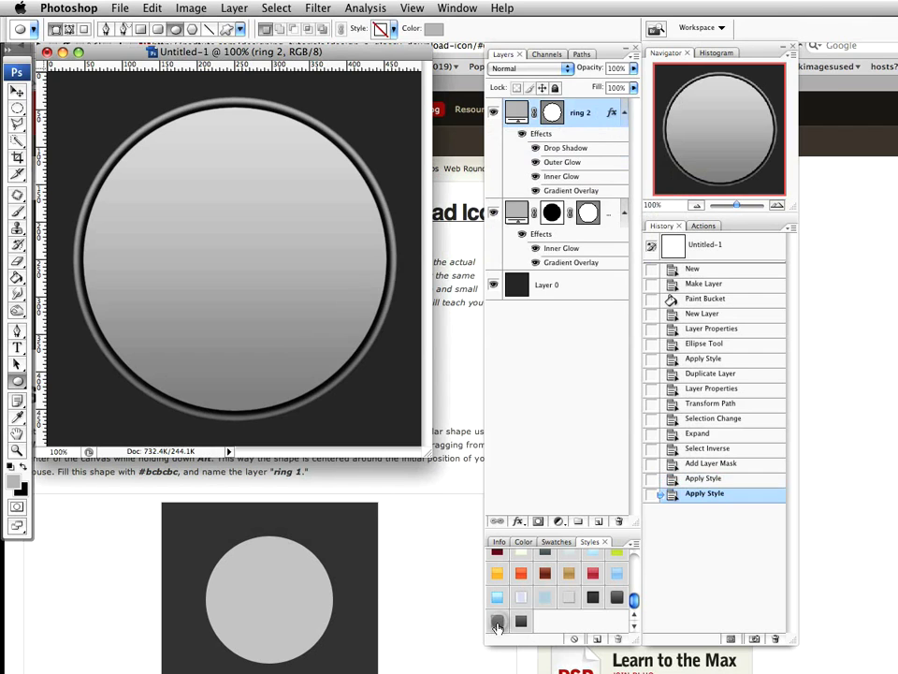
pyautogui.doubleClick(592, 116)
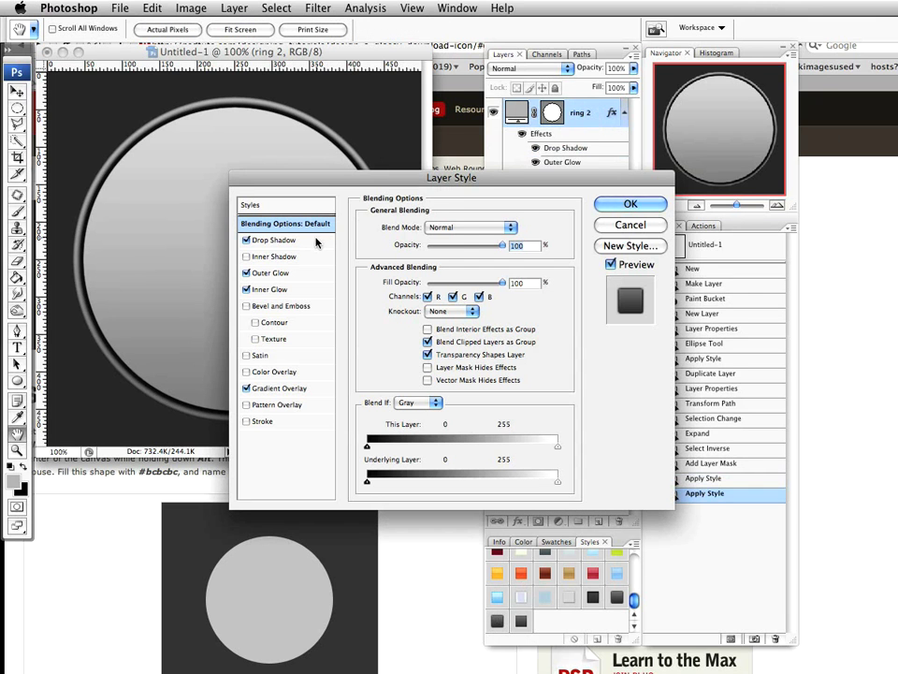
pyautogui.click(274, 239)
pyautogui.press('Tab')
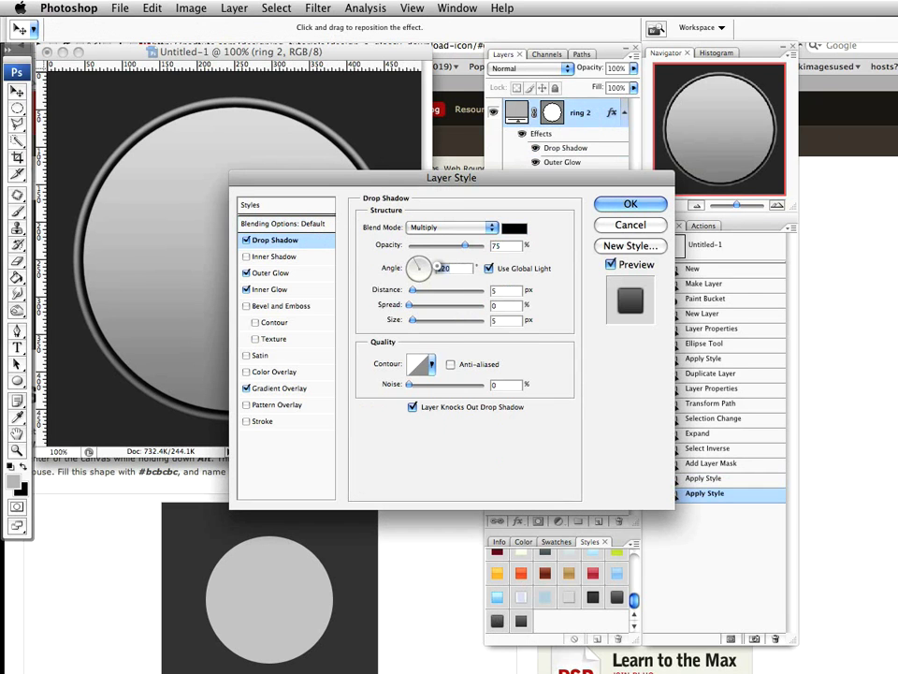
pyautogui.write('-90')
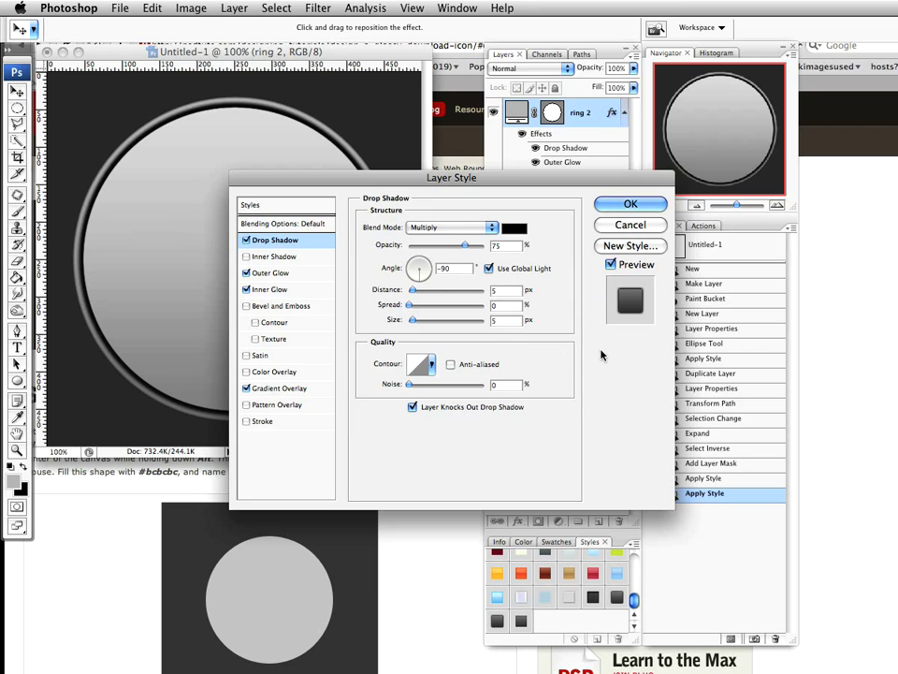
pyautogui.click(281, 273)
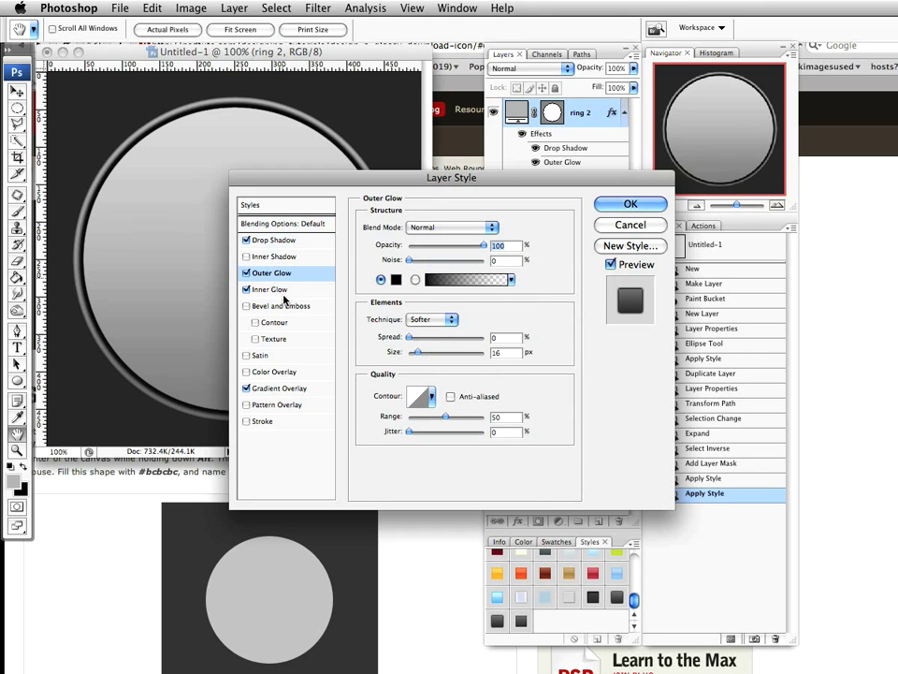
pyautogui.click(281, 291)
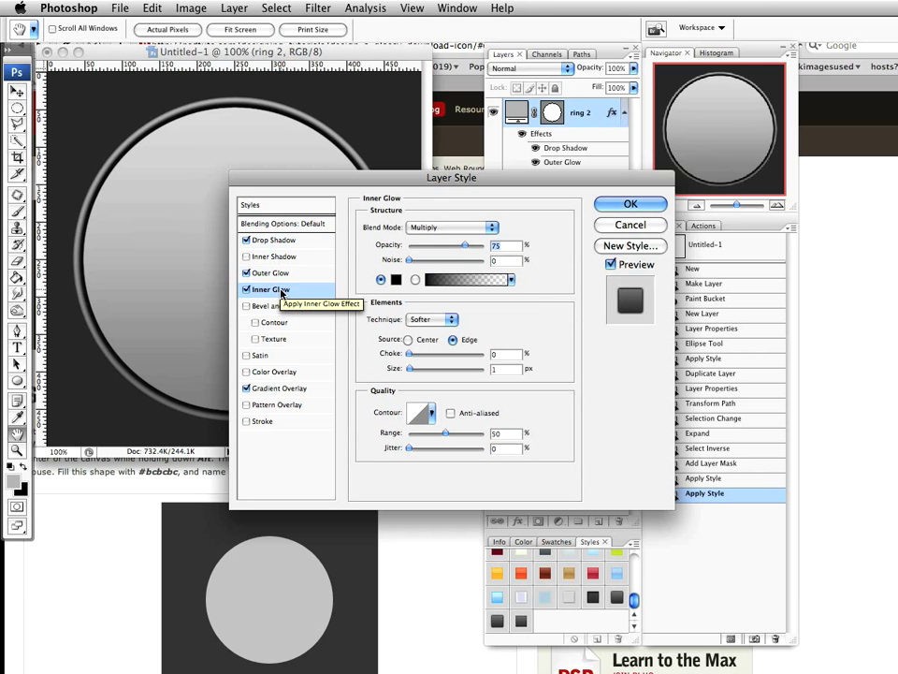
pyautogui.click(290, 389)
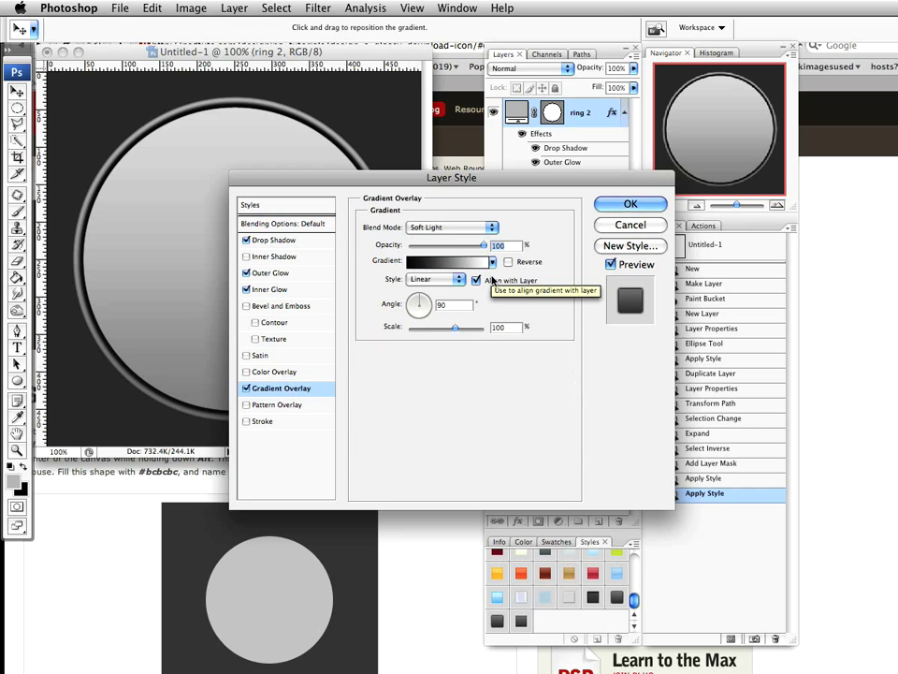
pyautogui.click(632, 206)
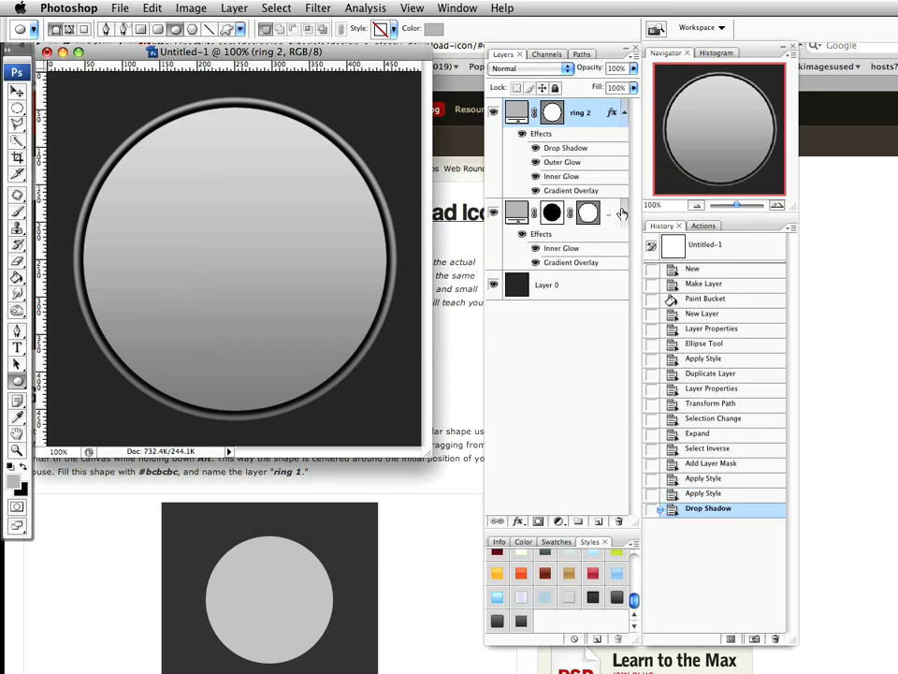
# Step: Add a new layer above ring 2 and load the ring 2 circle as a selection
pyautogui.click(597, 522)
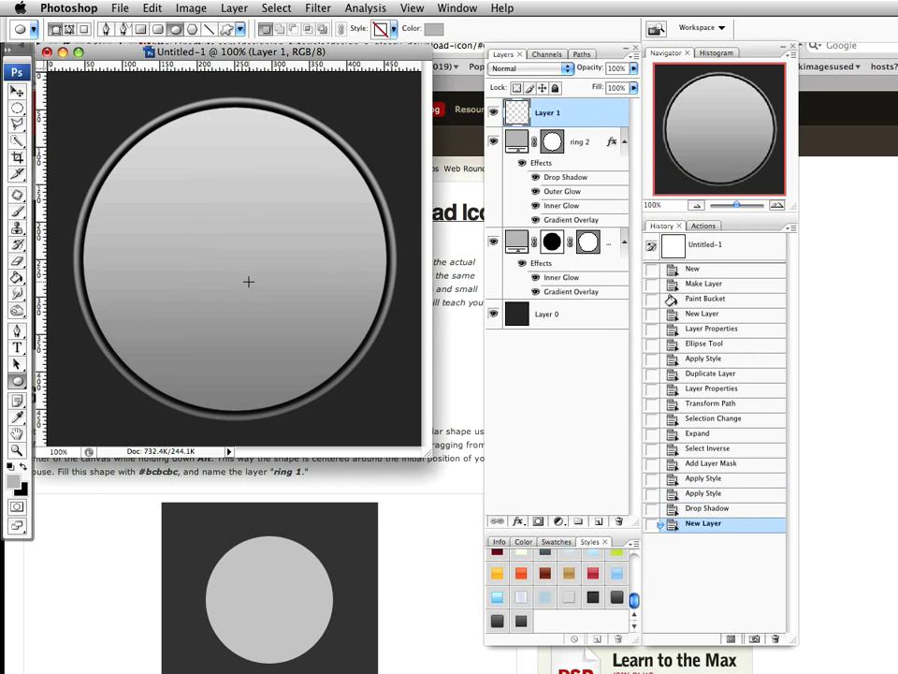
pyautogui.keyDown('super'); pyautogui.click(552, 142); pyautogui.keyUp('super')
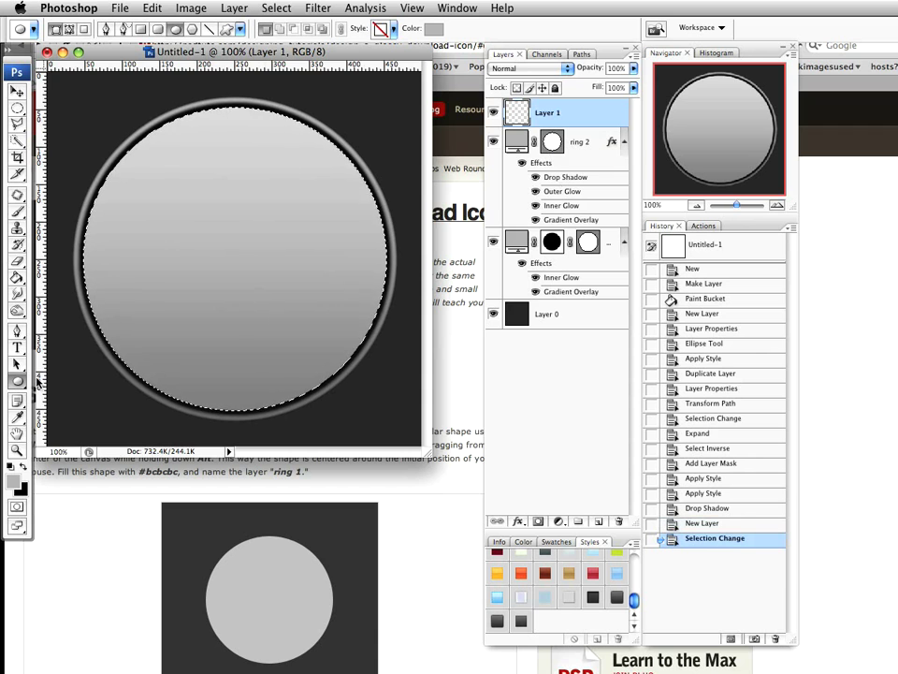
# Step: Fill the circular selection on Layer 1 with the reversed linear #DFDFDF, #7C7C7C, #F3F3F3, #909090 gradient, drawn from the circle's bottom edge to its top
pyautogui.moveTo(17, 278); pyautogui.dragTo(58, 276)
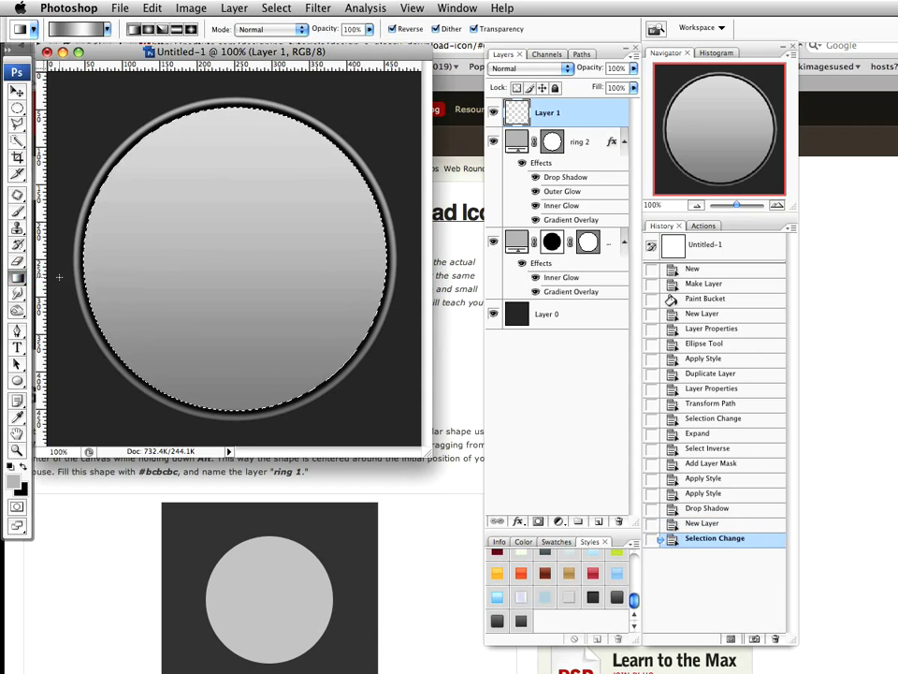
pyautogui.click(82, 29)
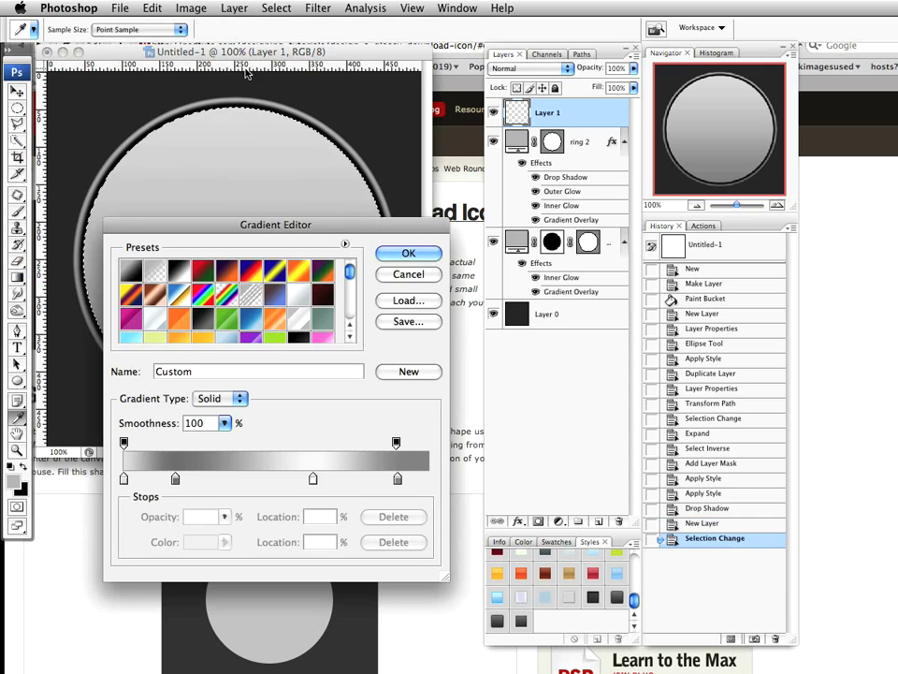
pyautogui.scroll(-10, 842, 473)
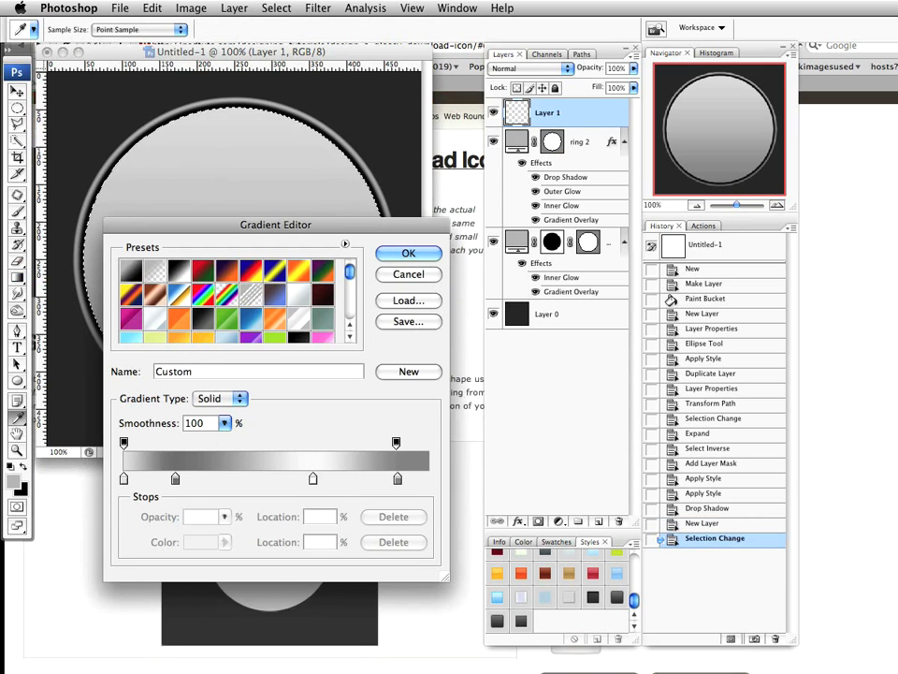
pyautogui.scroll(-10, 842, 472)
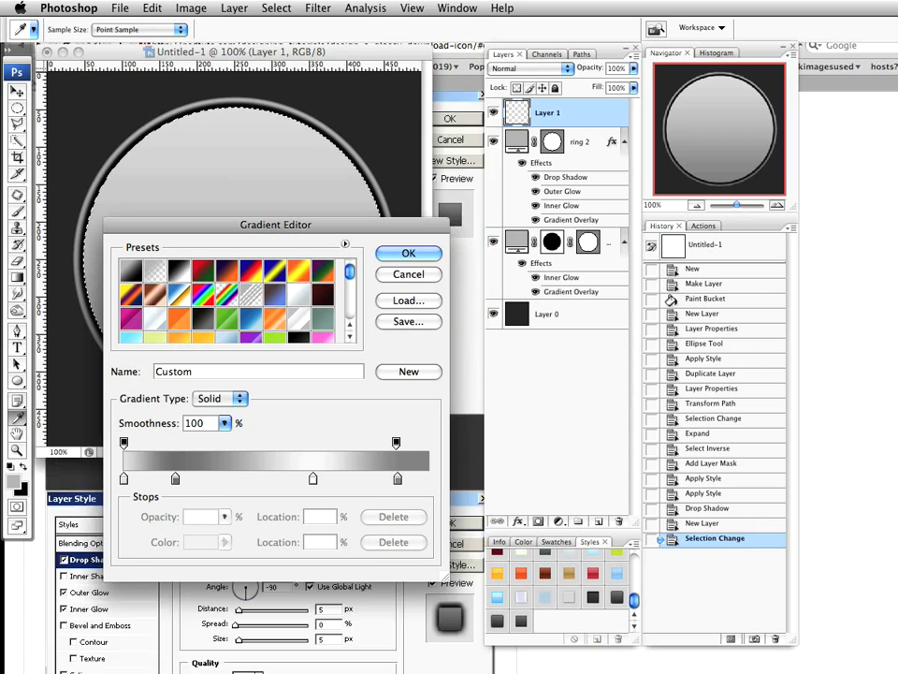
pyautogui.scroll(-10, 842, 473)
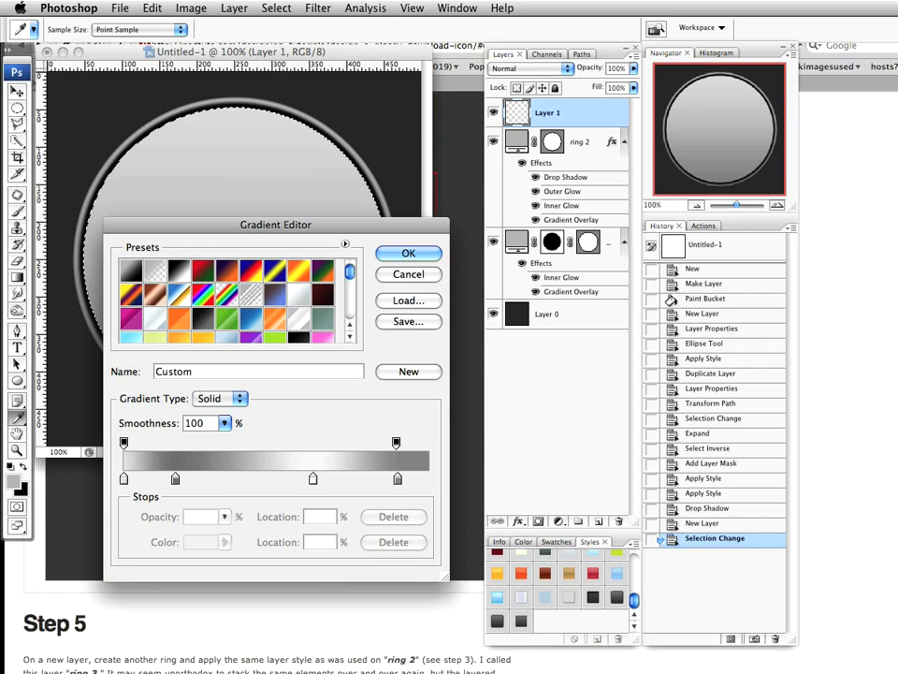
pyautogui.scroll(-1, 842, 472)
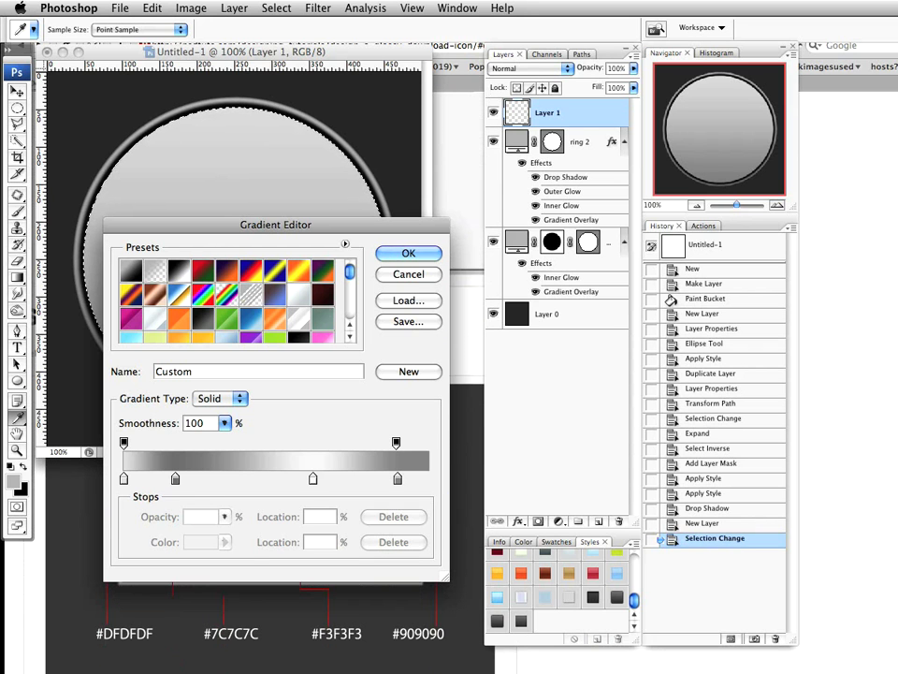
pyautogui.click(124, 478)
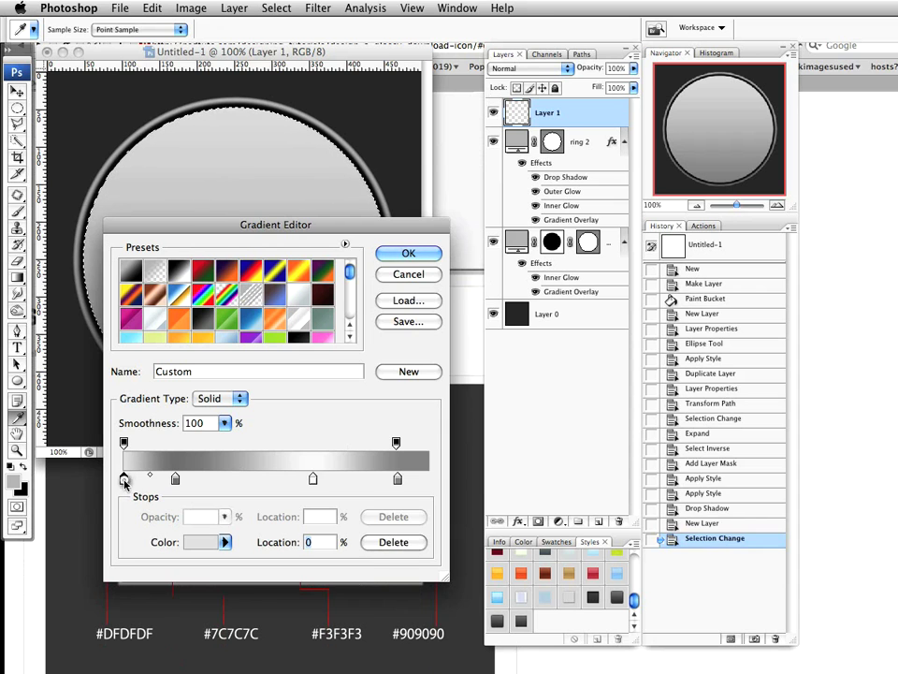
pyautogui.doubleClick(125, 479)
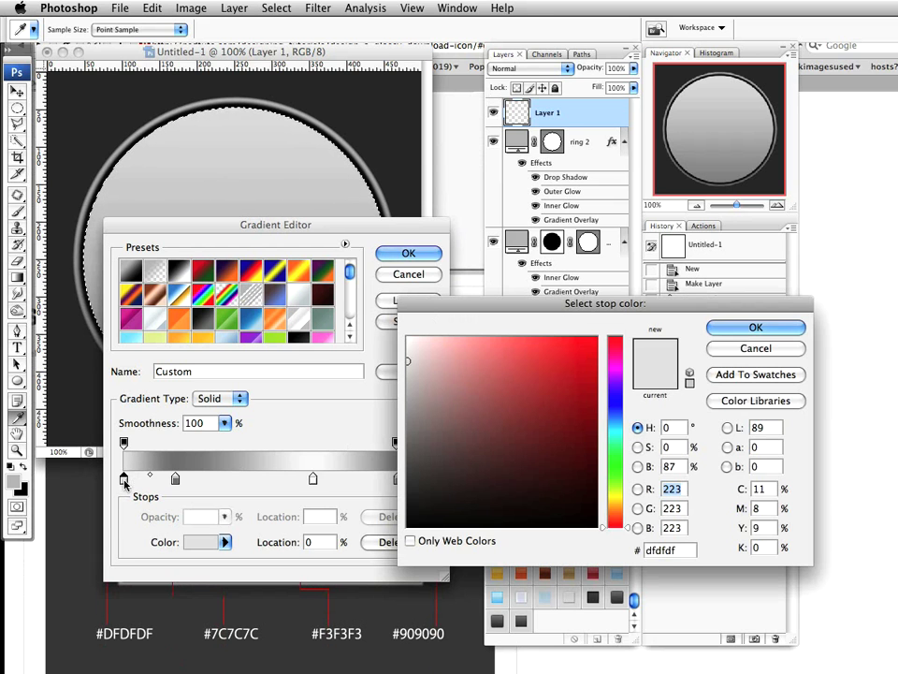
pyautogui.click(762, 327)
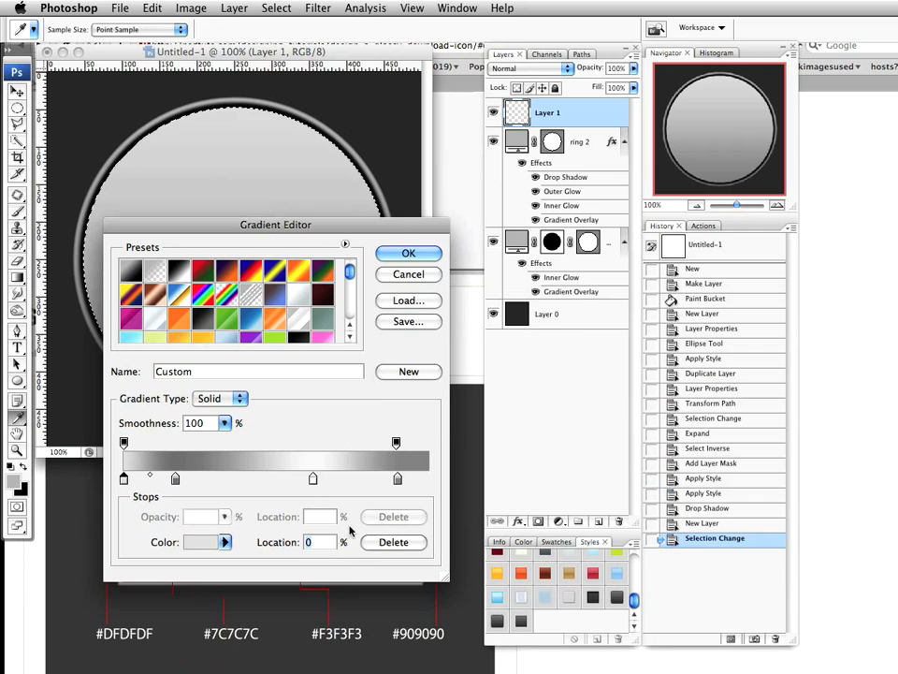
pyautogui.click(408, 254)
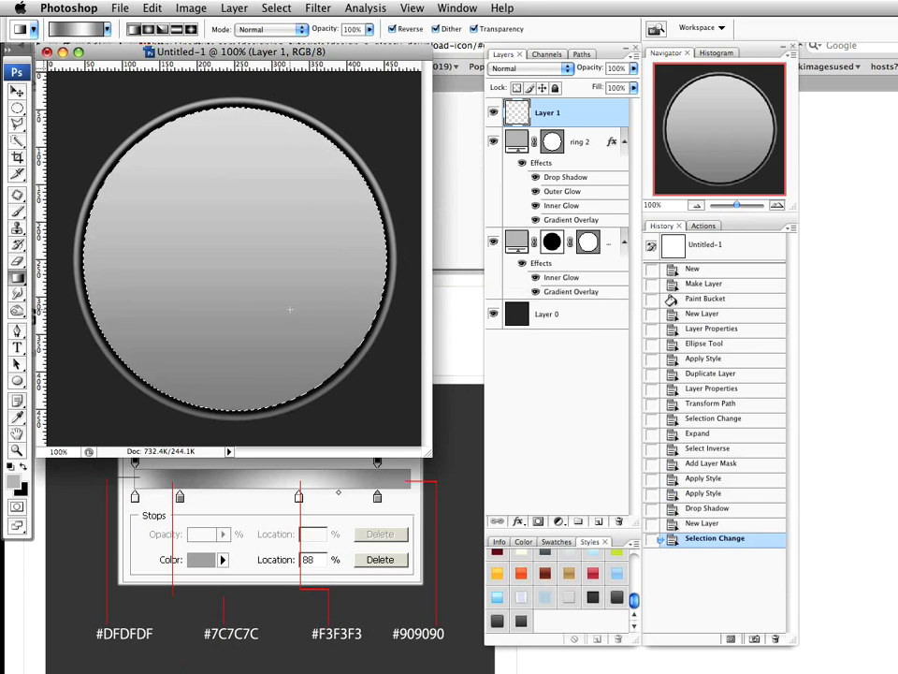
pyautogui.moveTo(230, 417); pyautogui.dragTo(244, 101)
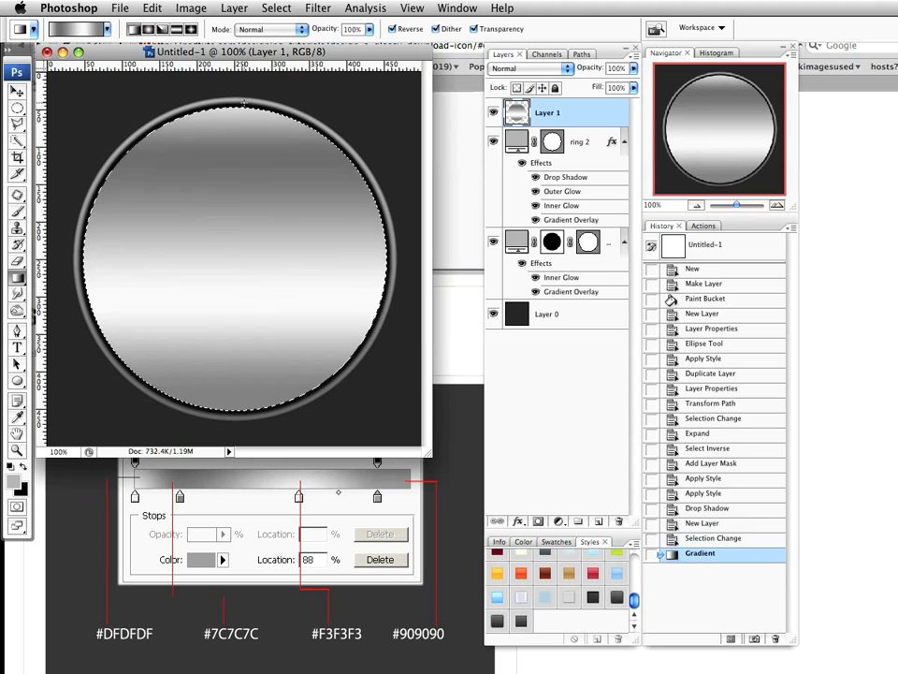
# Step: Set the blend mode of the gradient on Layer 1 to Hard Light, as the tutorial instructs, and deselect the circle
pyautogui.scroll(-5, 252, 562)
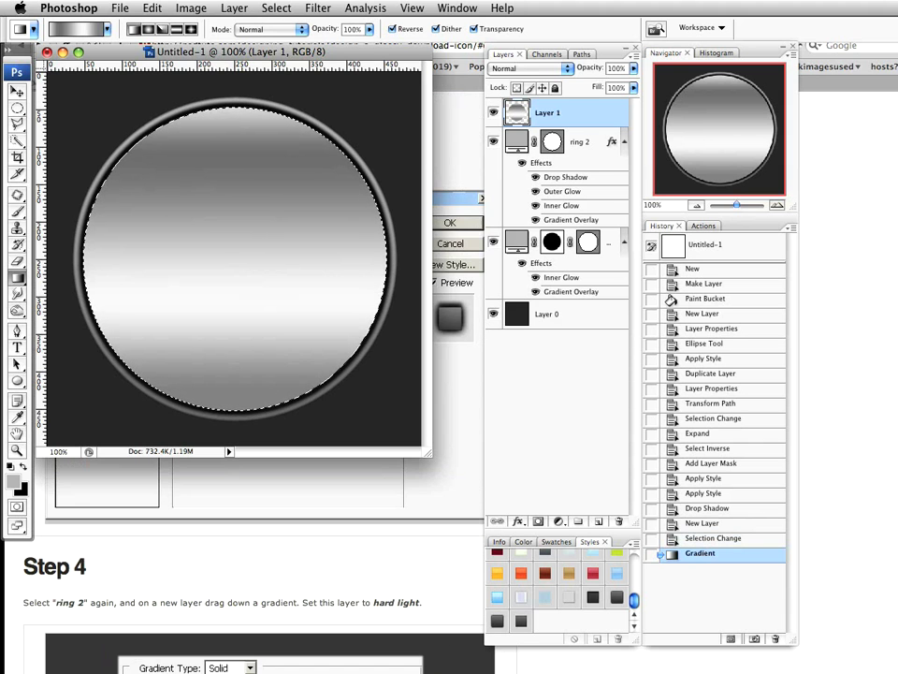
pyautogui.scroll(-1, 252, 561)
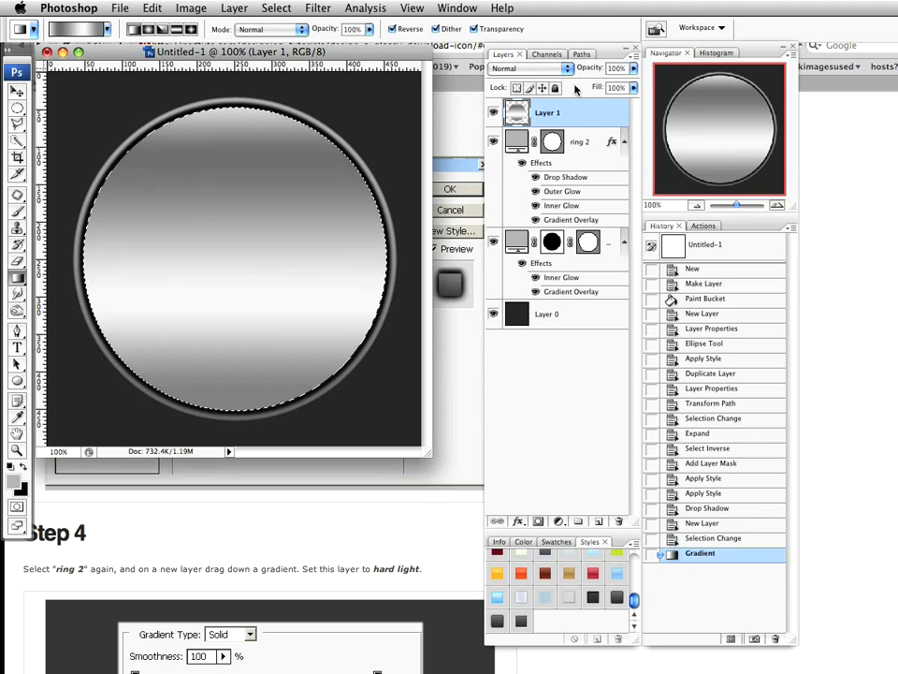
pyautogui.click(530, 69)
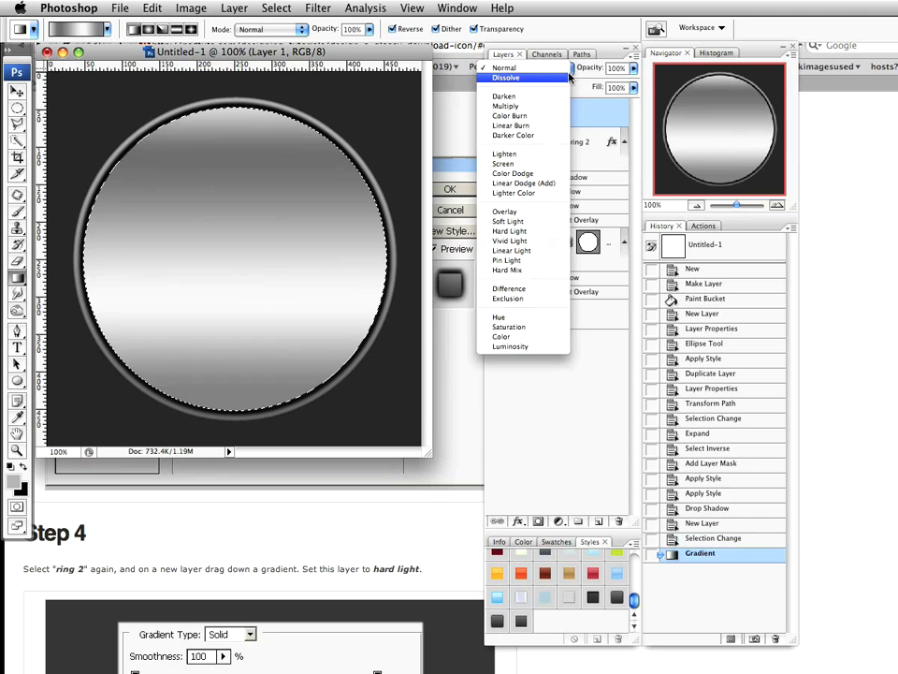
pyautogui.click(538, 239)
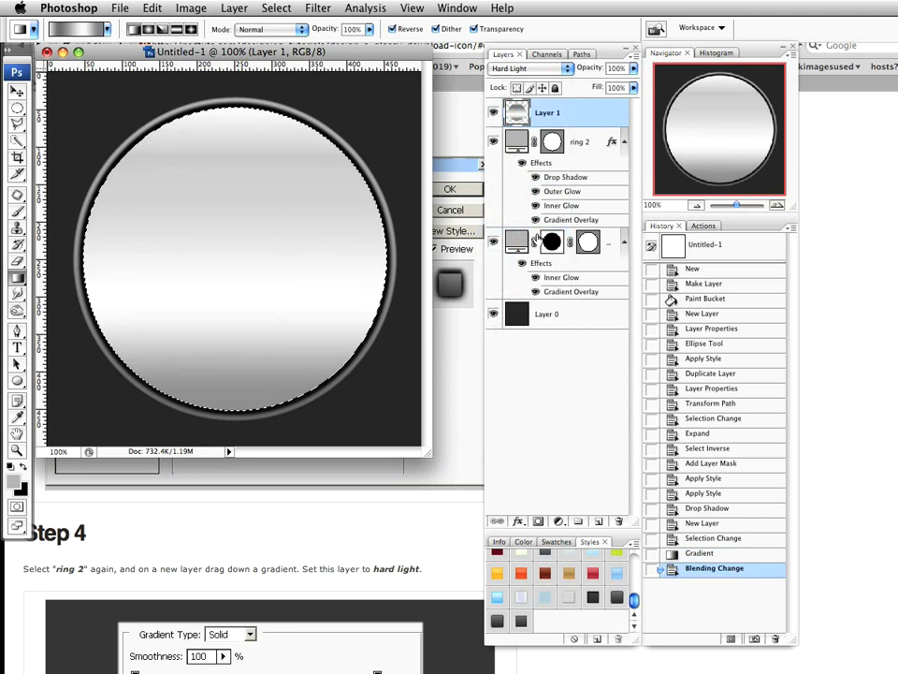
pyautogui.press('super+d')
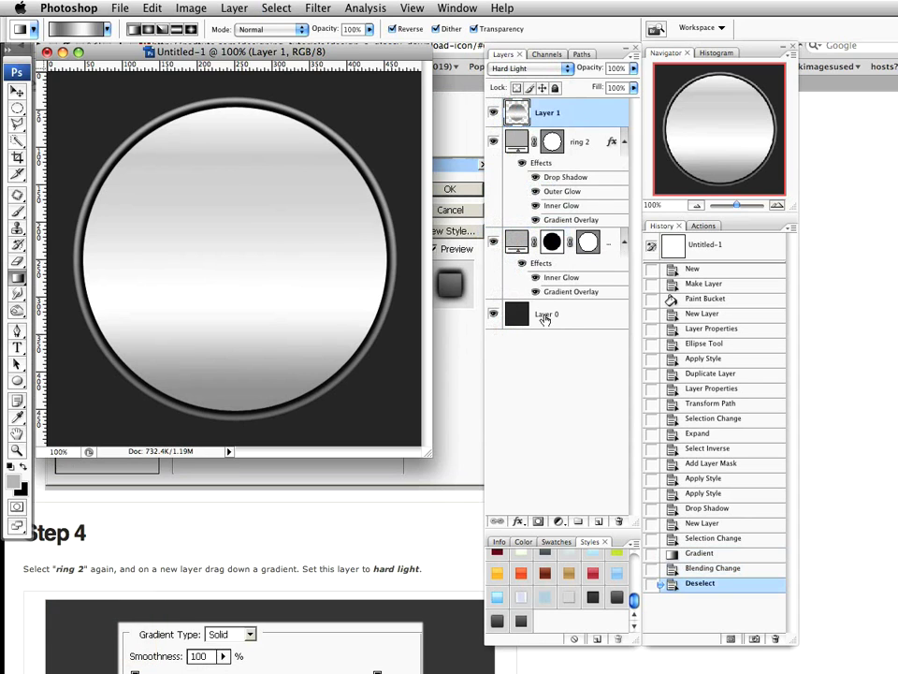
# Step: Add a new top layer named ring 3 and draw a centered gray circle about 385 px wide on it, just inside ring 2
pyautogui.click(597, 522)
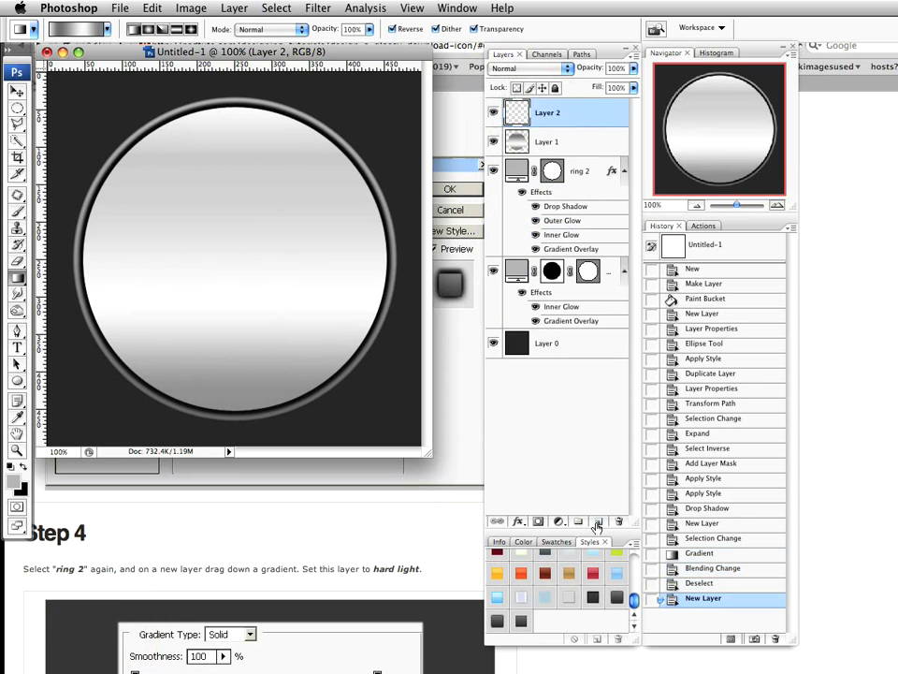
pyautogui.doubleClick(550, 113)
pyautogui.write('ring 3')
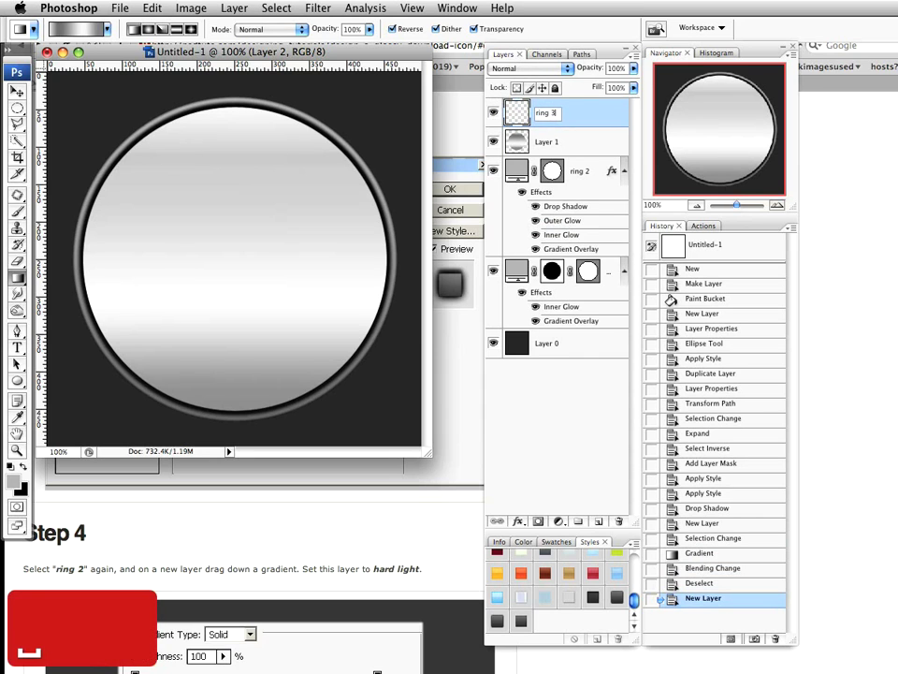
pyautogui.press('Return')
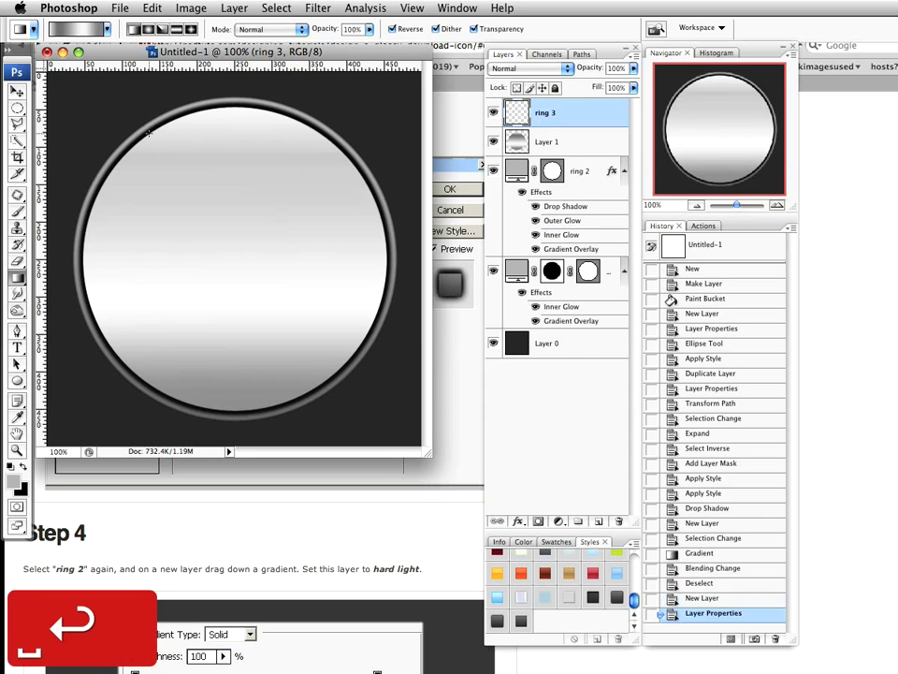
pyautogui.click(17, 379)
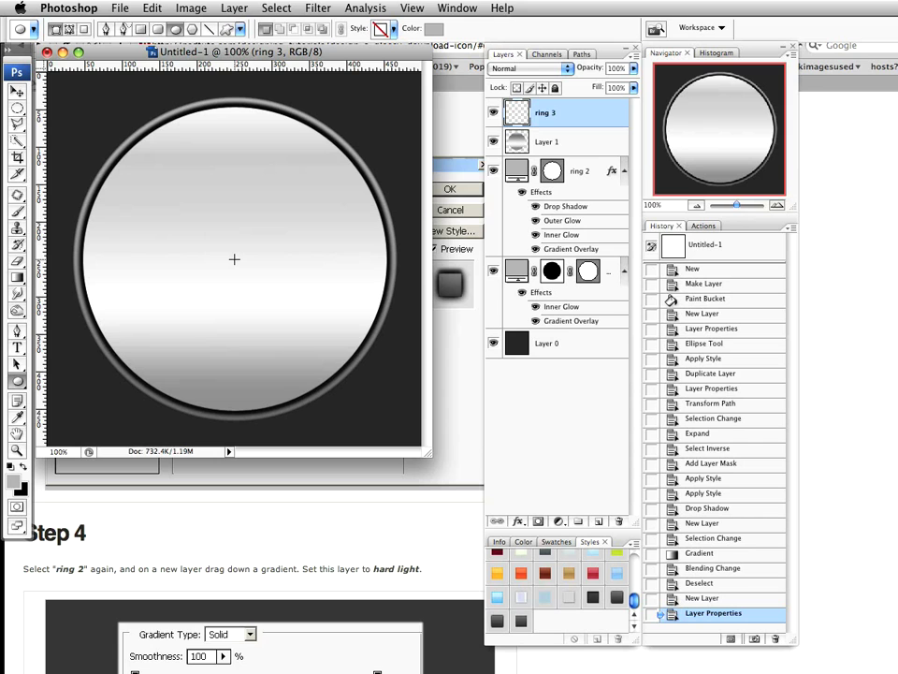
pyautogui.moveTo(234, 259); pyautogui.dragTo(379, 412)
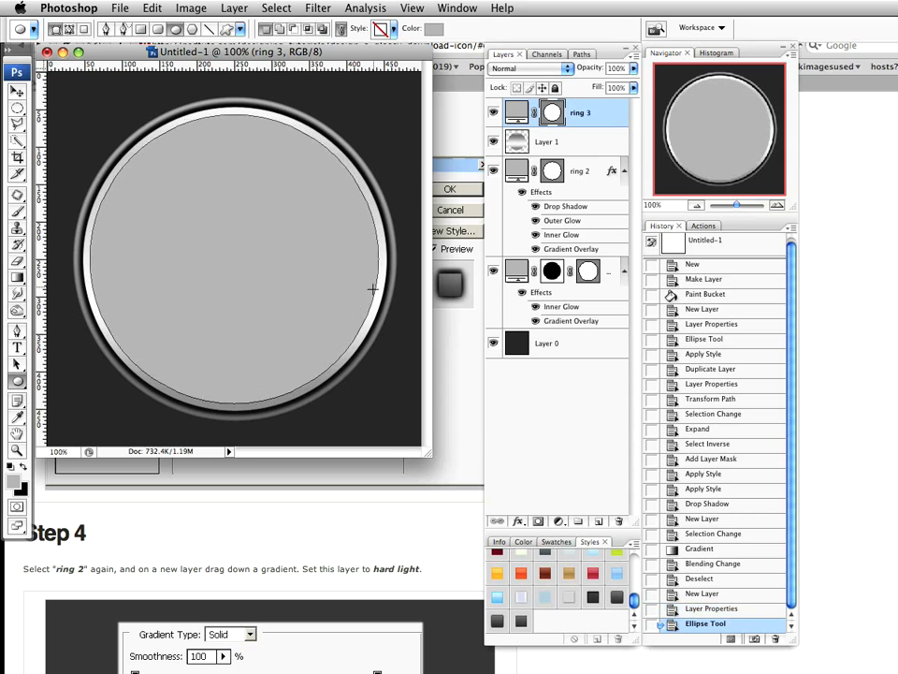
# Step: Apply the saved dark gray style used on ring 2 to ring 3 and review its Drop Shadow, Outer Glow, Inner Glow and Gradient Overlay settings
pyautogui.click(617, 598)
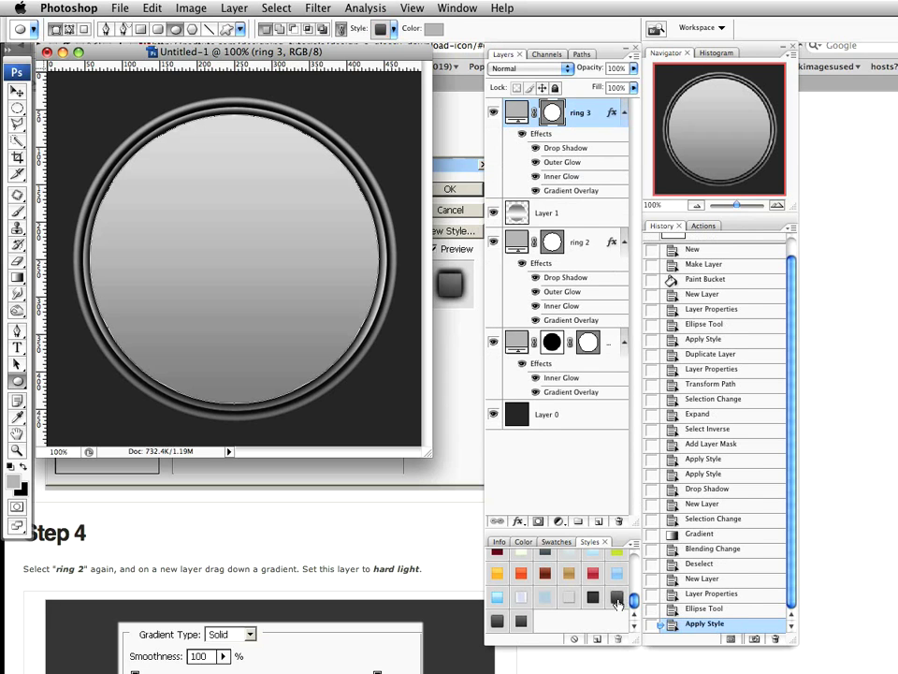
pyautogui.doubleClick(593, 110)
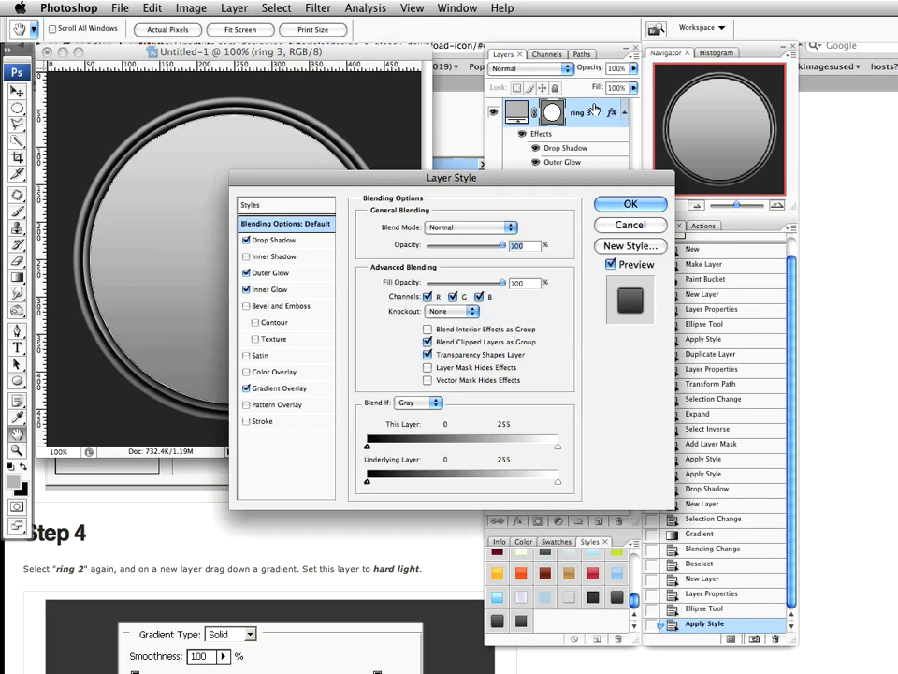
pyautogui.click(273, 239)
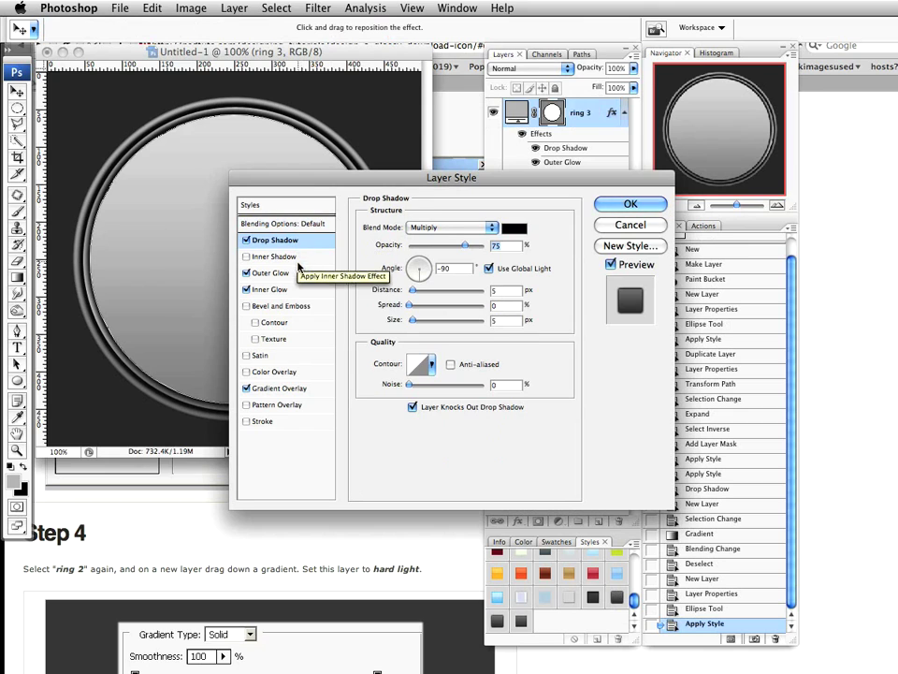
pyautogui.click(298, 272)
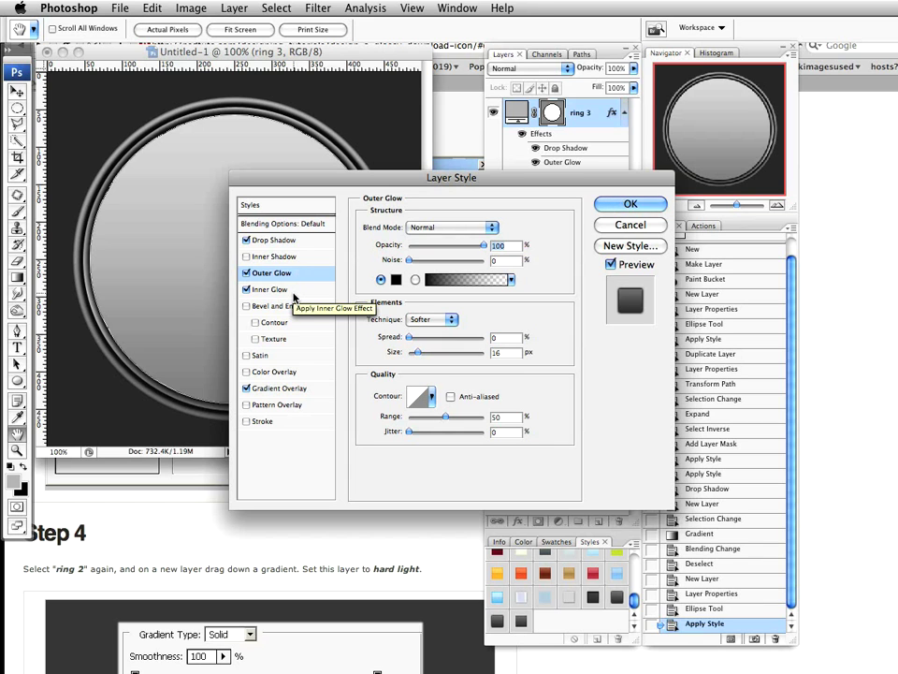
pyautogui.click(293, 296)
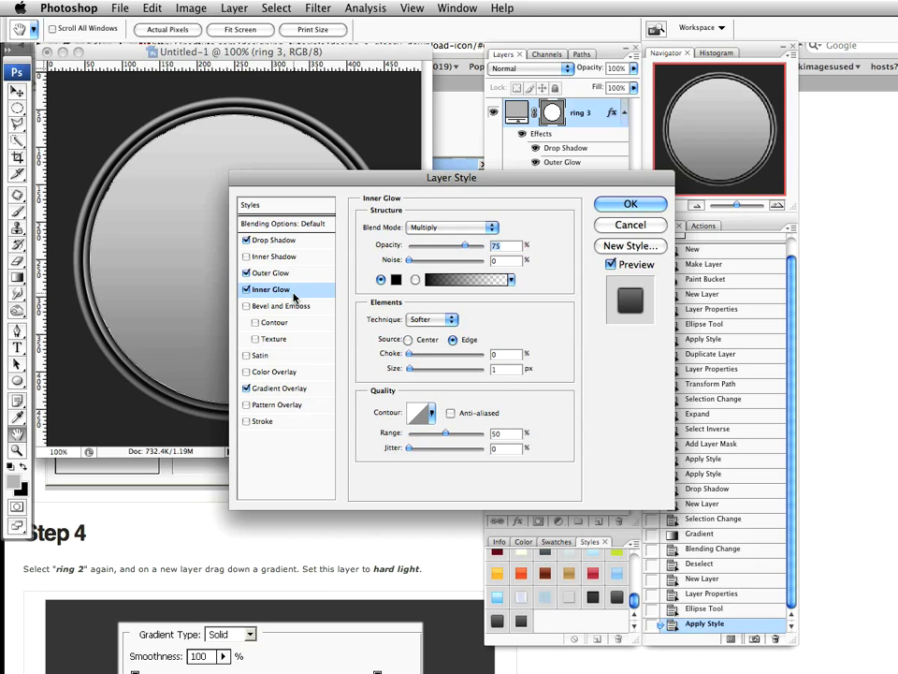
pyautogui.click(293, 390)
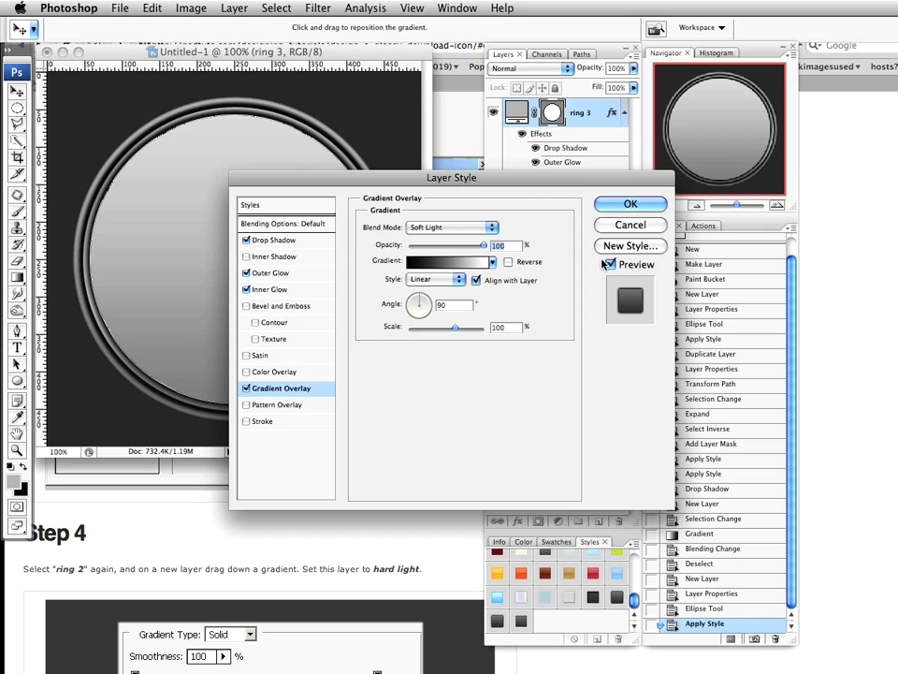
pyautogui.click(641, 206)
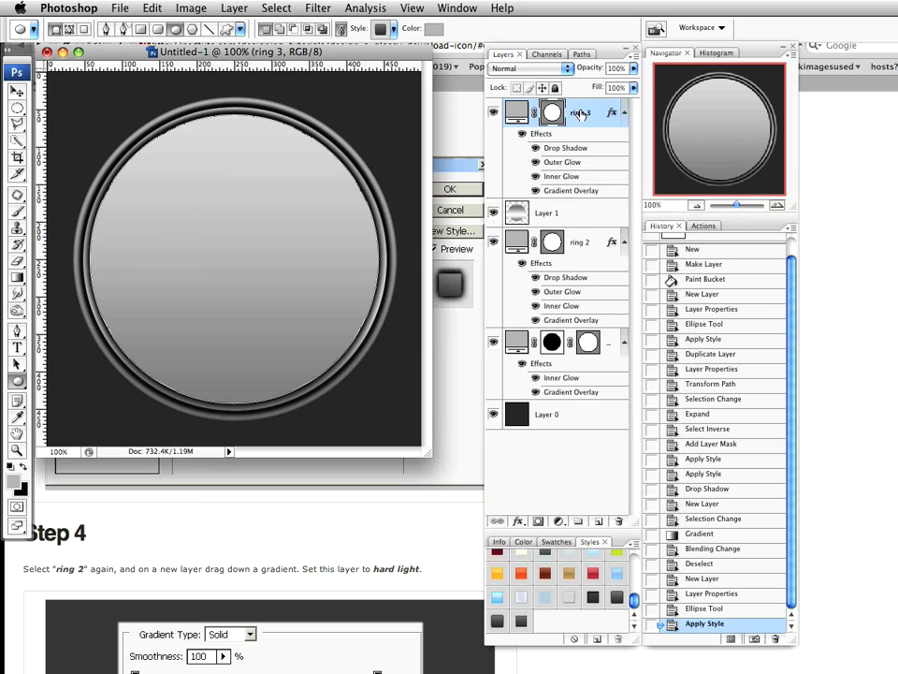
# Step: Duplicate the ring 3 layer and rename the copy fill
pyautogui.moveTo(583, 113); pyautogui.dragTo(601, 522)
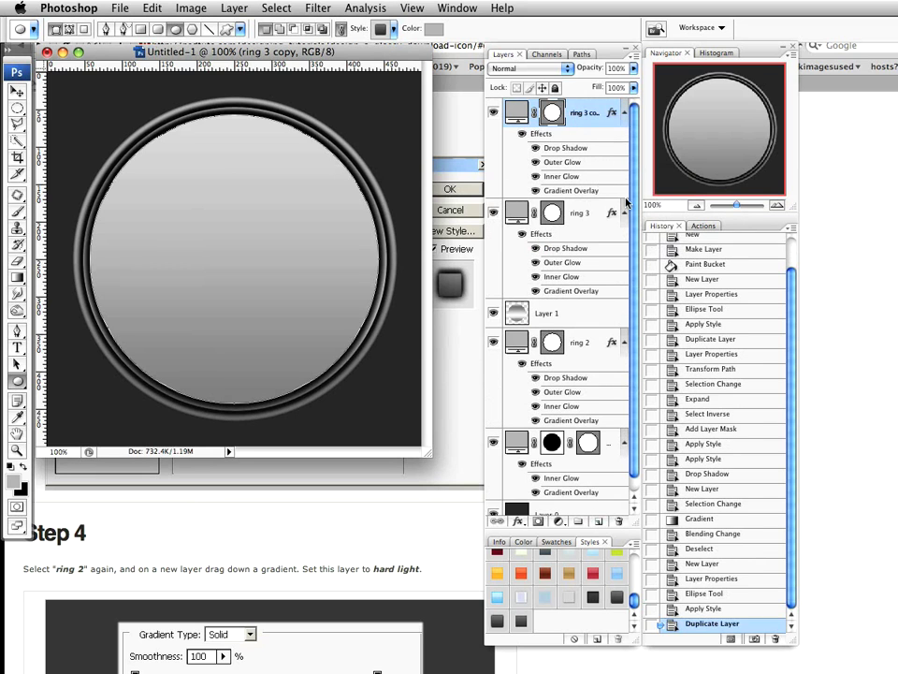
pyautogui.doubleClick(580, 113)
pyautogui.write('Fi')
pyautogui.press('Return')
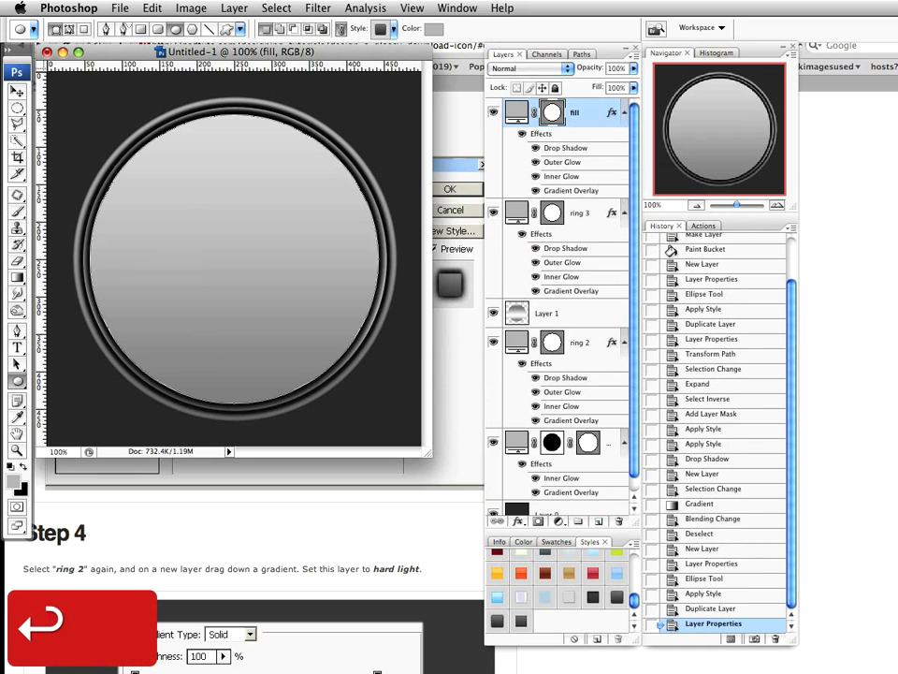
# Step: Change the solid color of the fill layer to blue #446fce
pyautogui.doubleClick(517, 112)
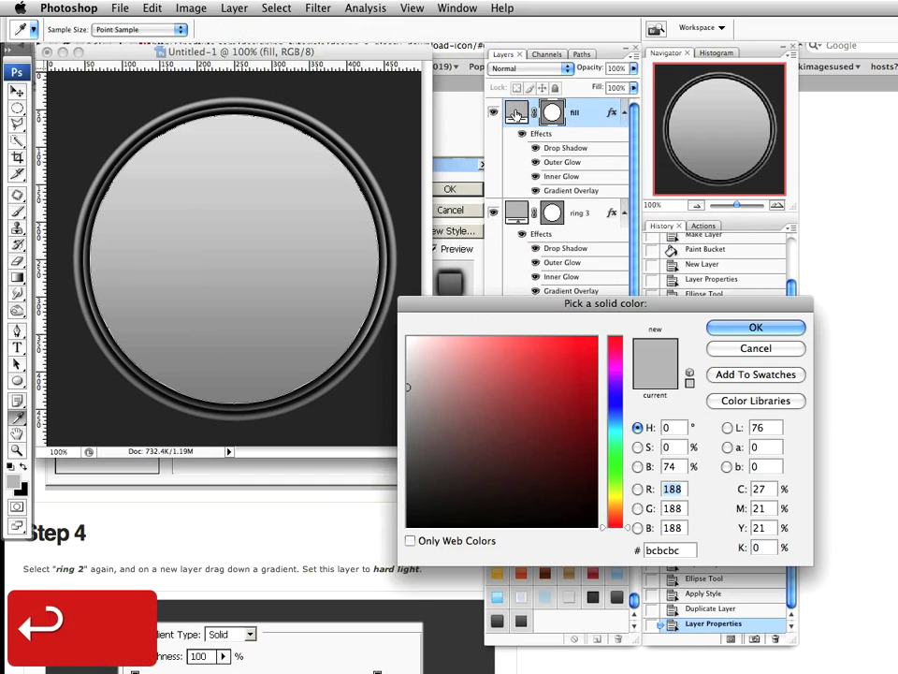
pyautogui.doubleClick(679, 550)
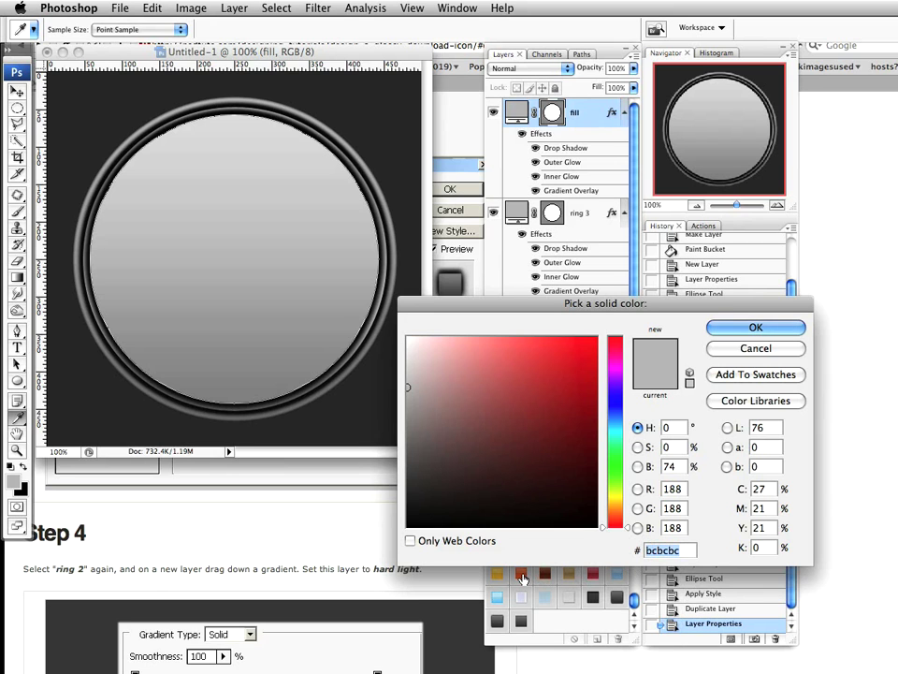
pyautogui.write('446')
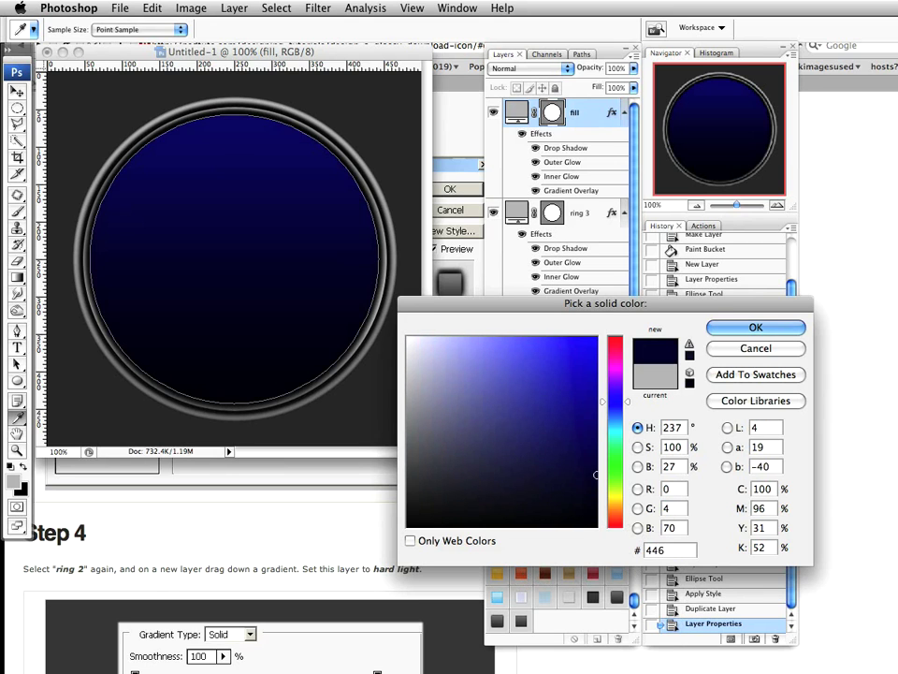
pyautogui.write('fce')
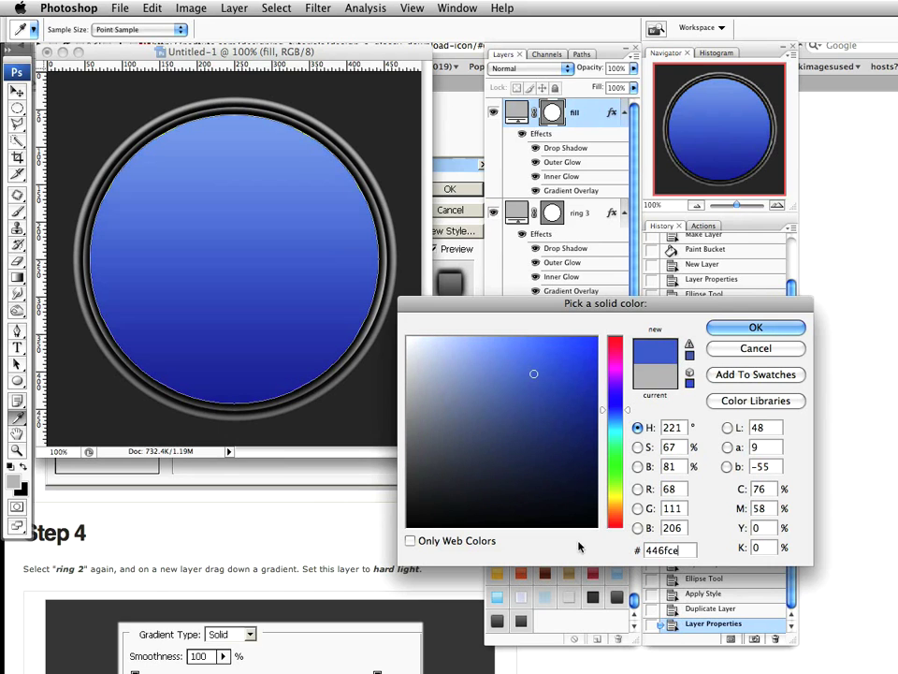
pyautogui.click(755, 328)
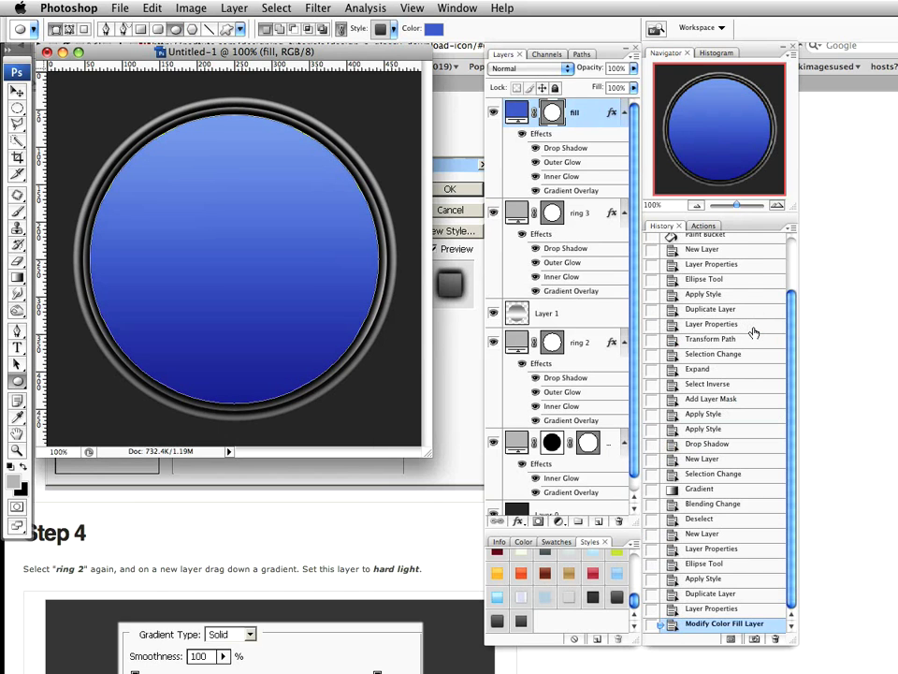
# Step: Apply the saved near-black style with Inner Shadow, Inner Glow, Gradient Overlay and Stroke to the fill layer
pyautogui.click(592, 601)
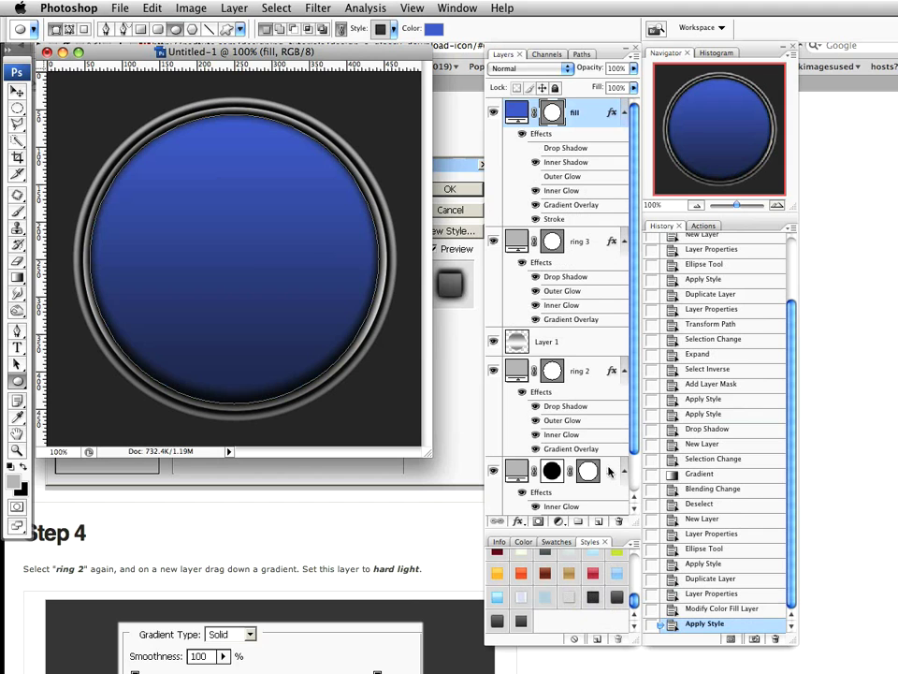
pyautogui.click(562, 343)
pyautogui.hotkey('shift', 'alt', 'h')
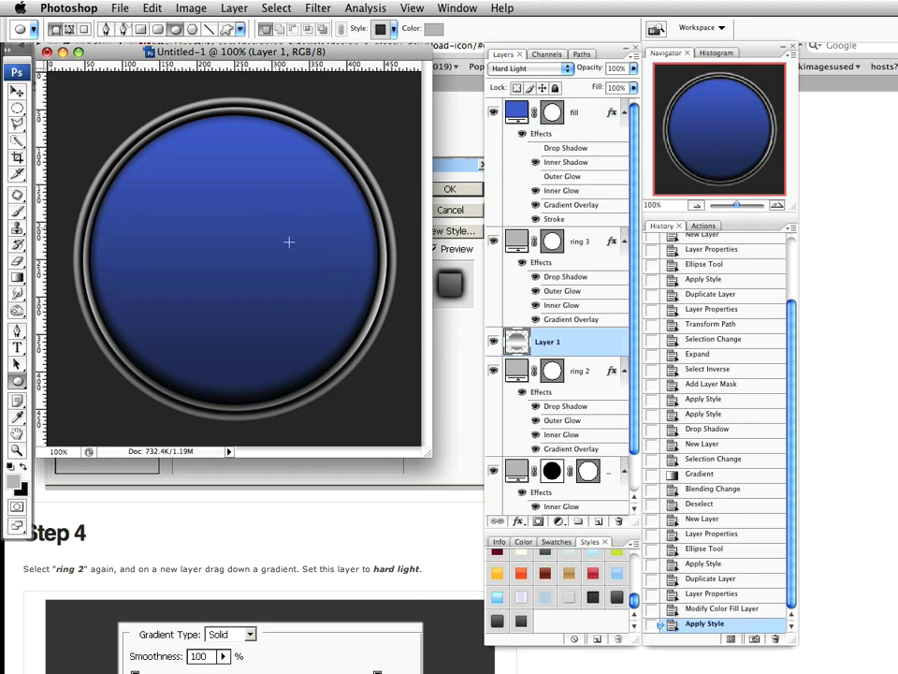
# Step: Review the fill layer's Inner Shadow and its shadow color, plus the Inner Glow, Gradient Overlay and Stroke settings
pyautogui.doubleClick(575, 114)
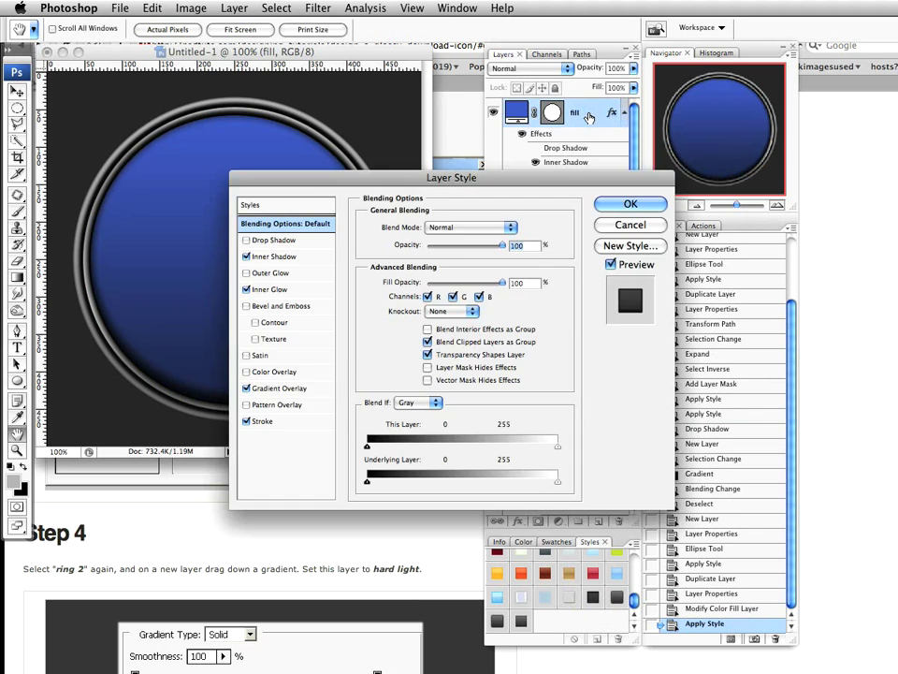
pyautogui.click(273, 256)
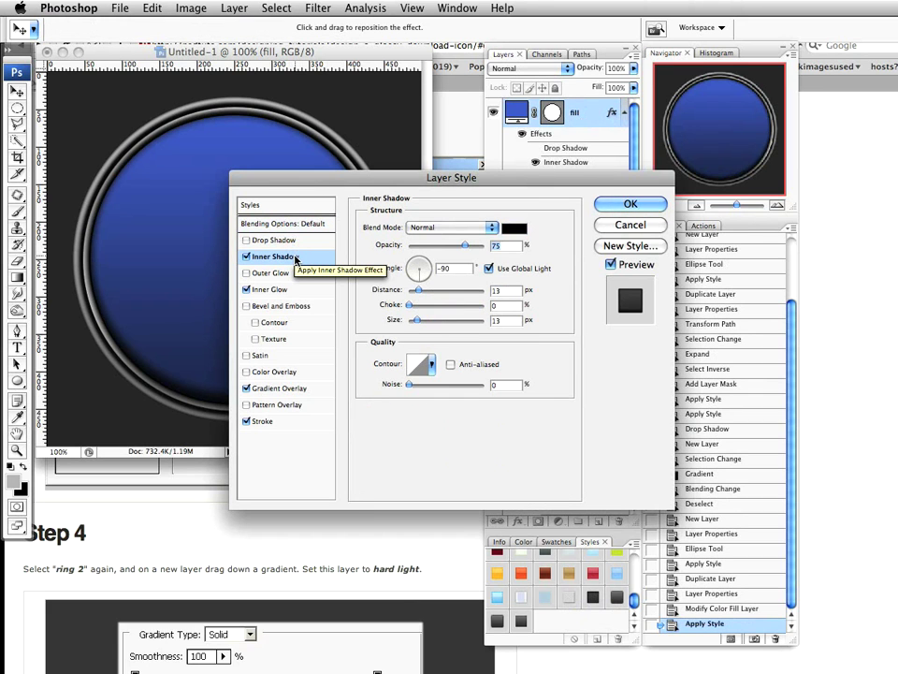
pyautogui.click(513, 227)
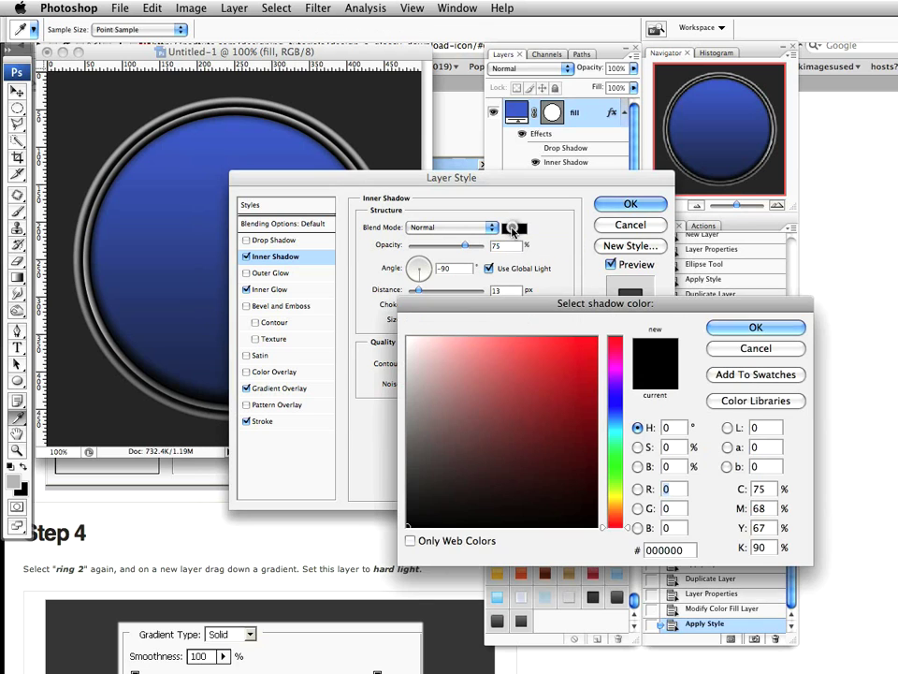
pyautogui.click(718, 330)
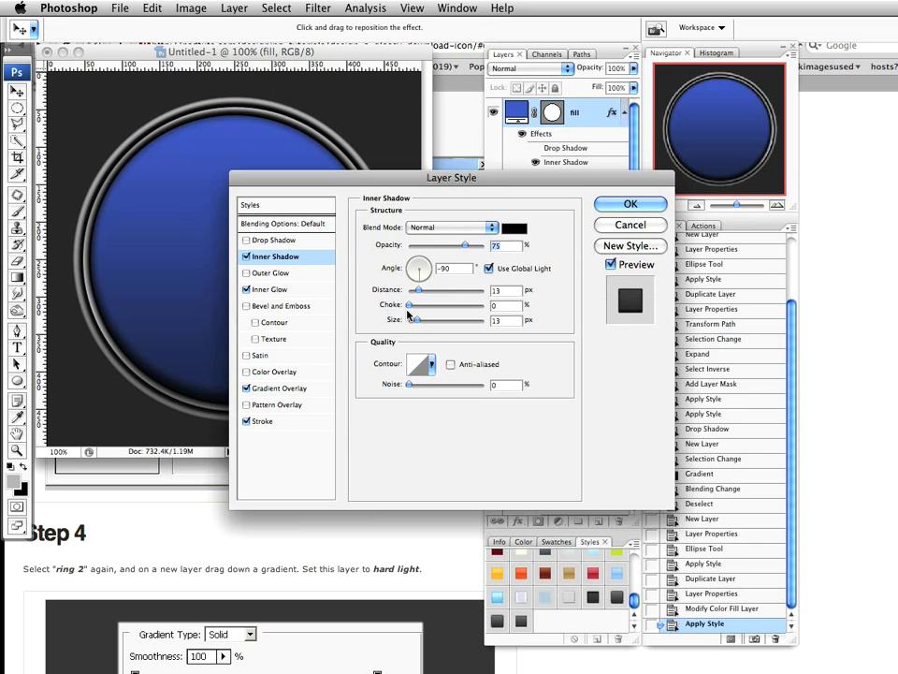
pyautogui.click(315, 296)
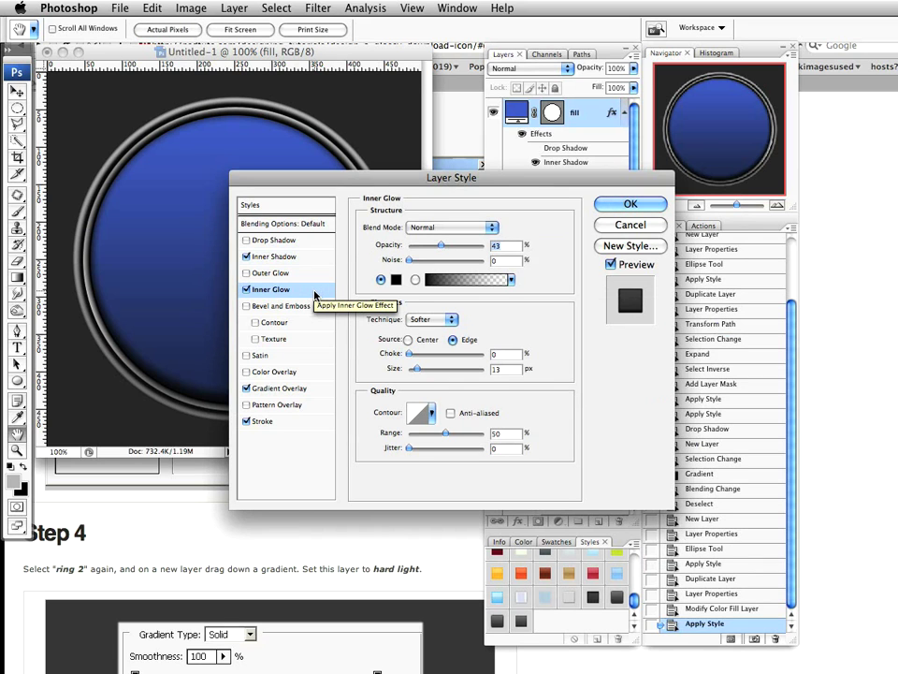
pyautogui.click(281, 389)
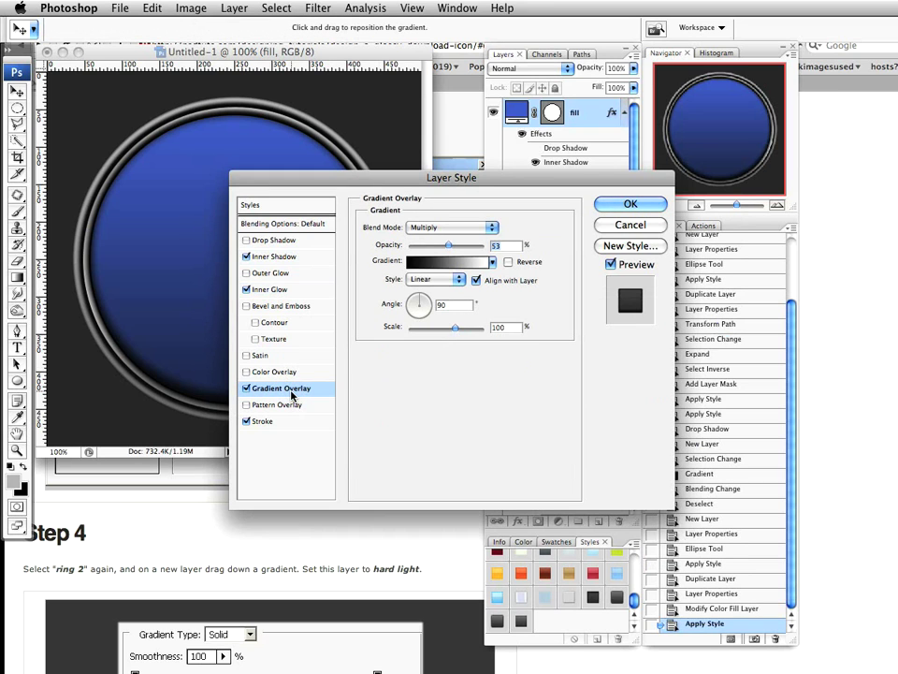
pyautogui.click(281, 422)
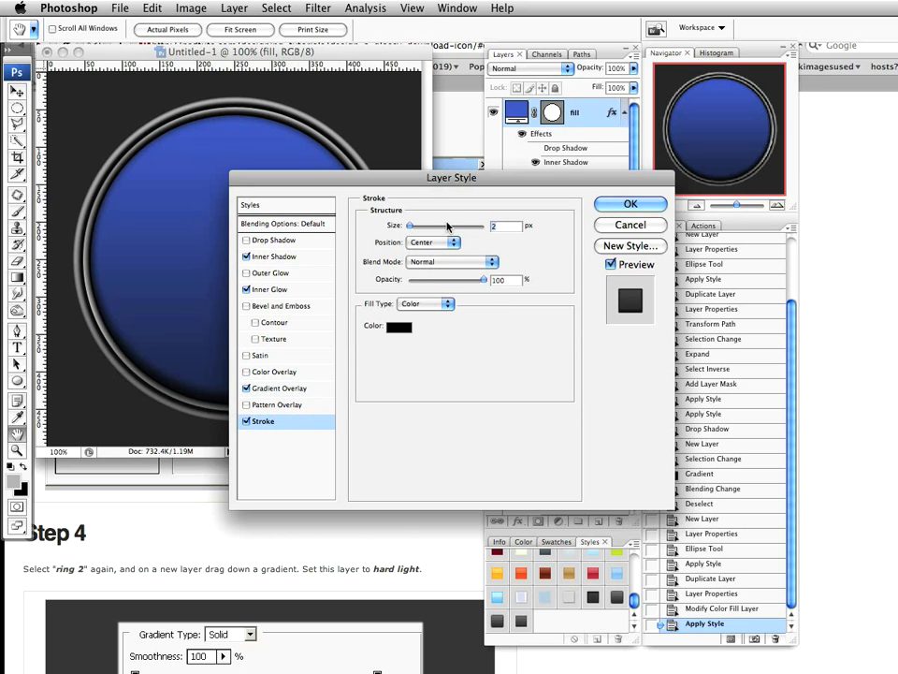
pyautogui.click(285, 256)
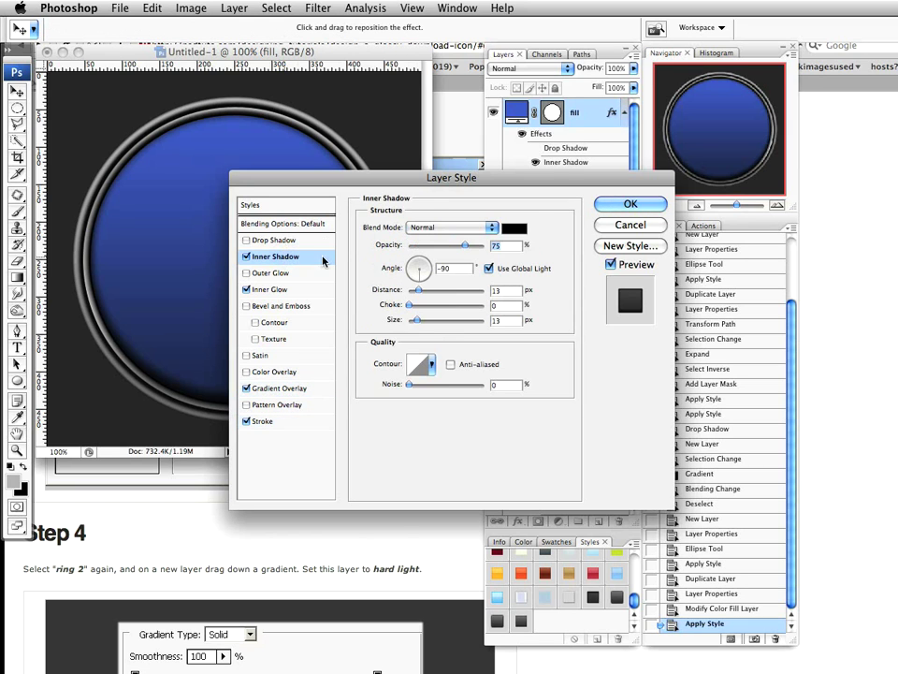
pyautogui.click(630, 204)
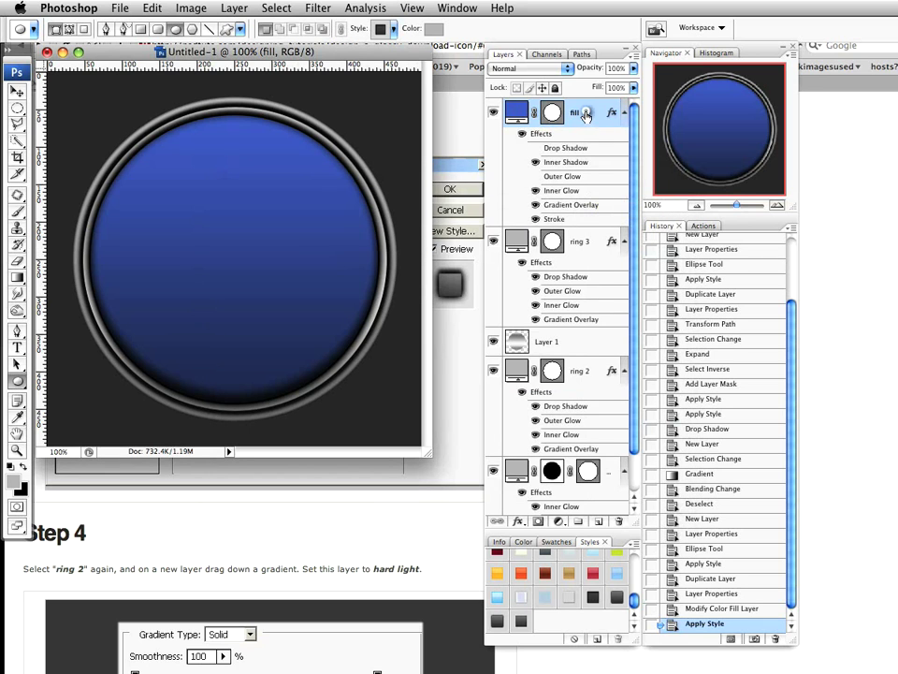
# Step: Duplicate the fill layer and rename the copy highlight ring
pyautogui.moveTo(586, 114); pyautogui.dragTo(599, 520)
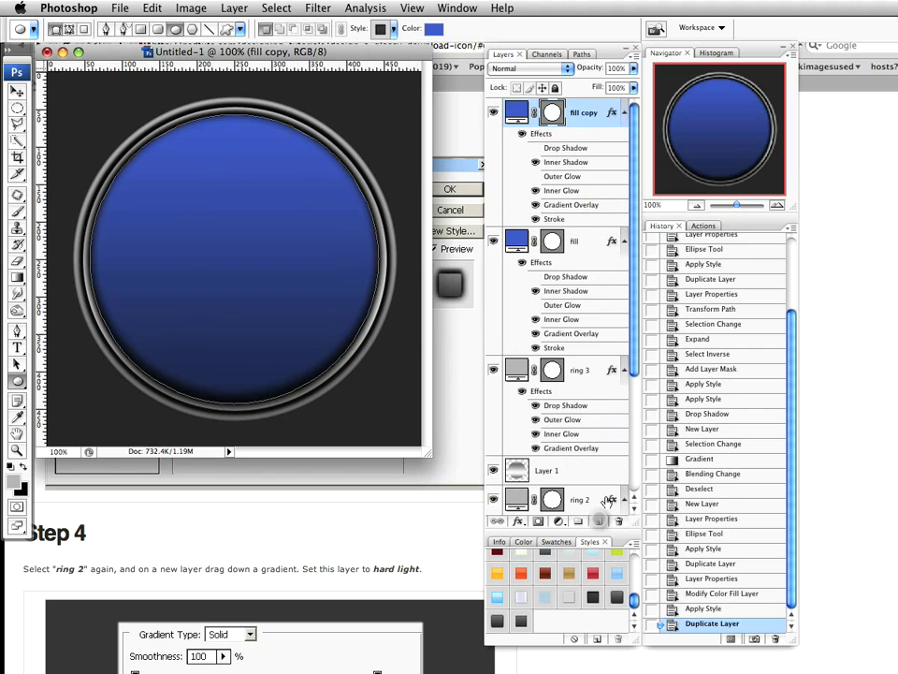
pyautogui.doubleClick(584, 113)
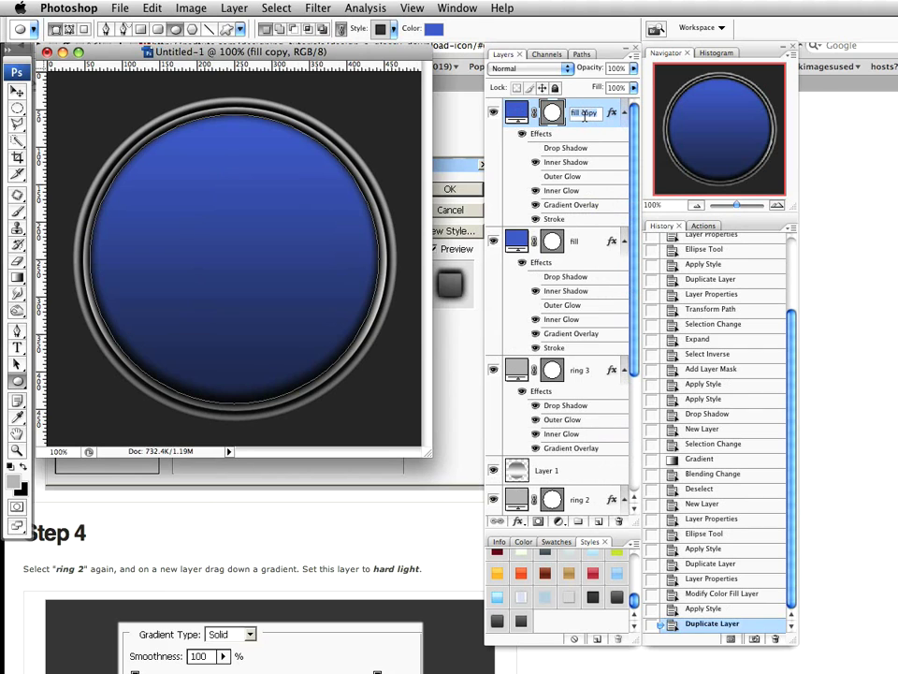
pyautogui.write('hilghlight ri')
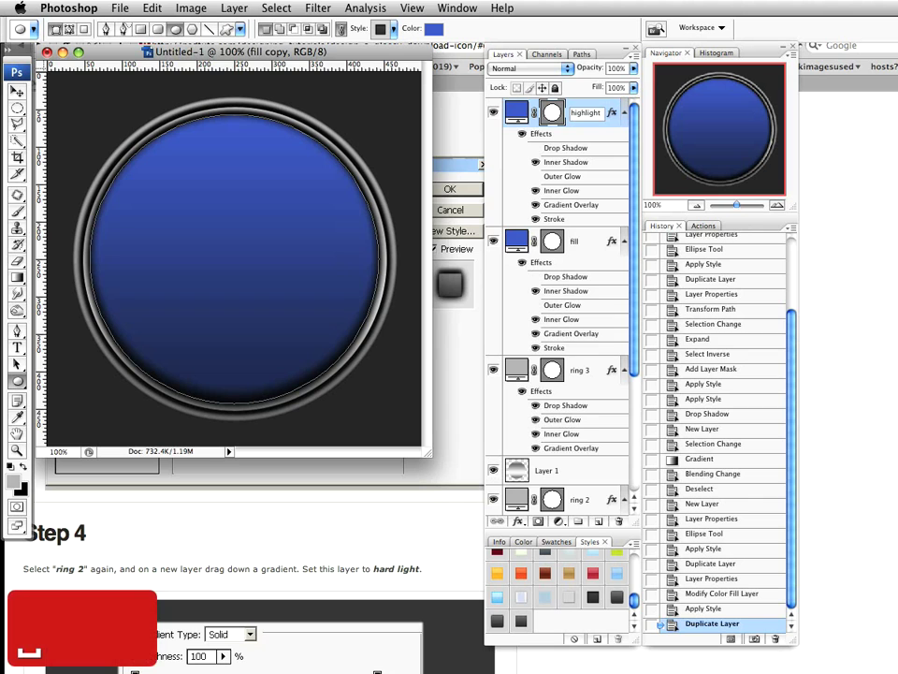
pyautogui.press('Return')
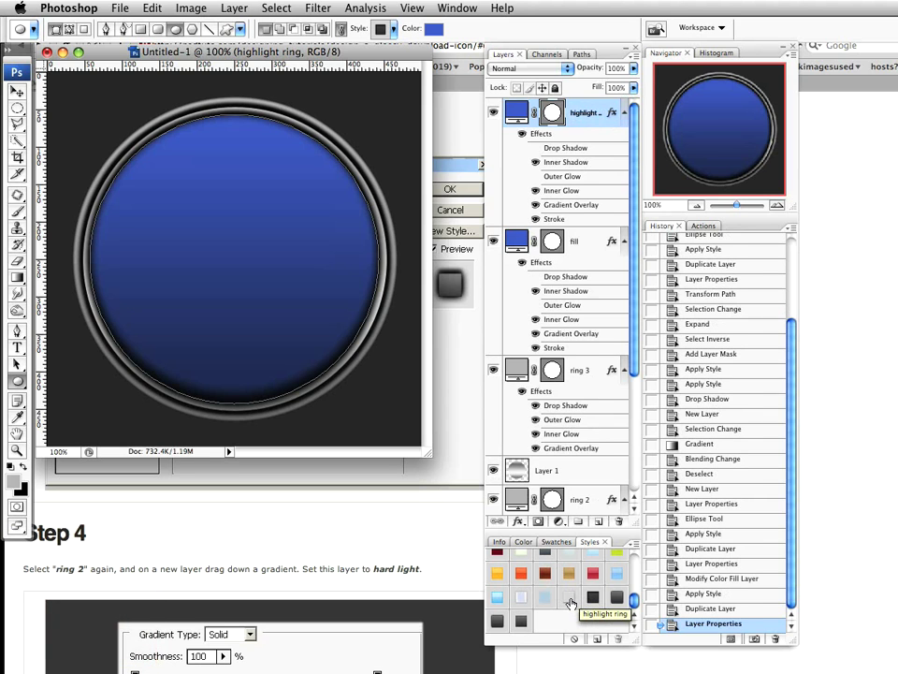
# Step: Apply the saved highlight ring style to the highlight ring layer and review its Drop Shadow settings and shadow color
pyautogui.click(570, 603)
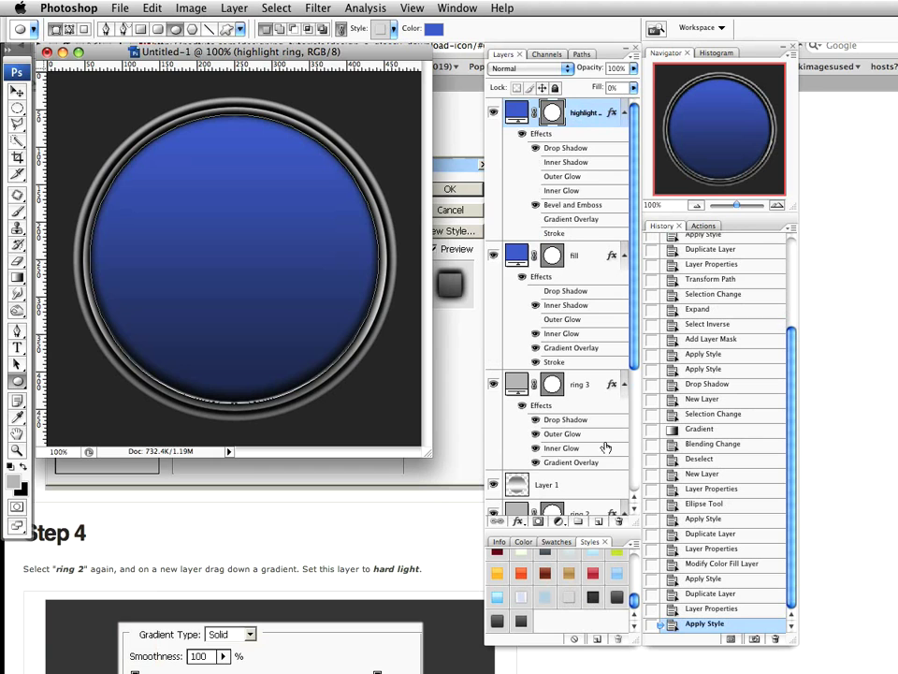
pyautogui.click(562, 484)
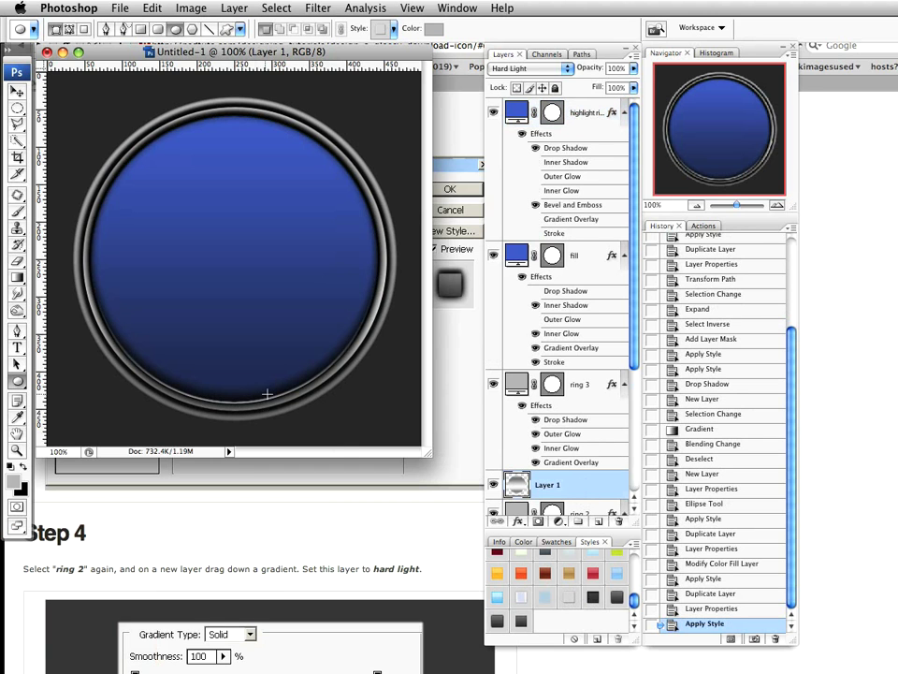
pyautogui.doubleClick(584, 114)
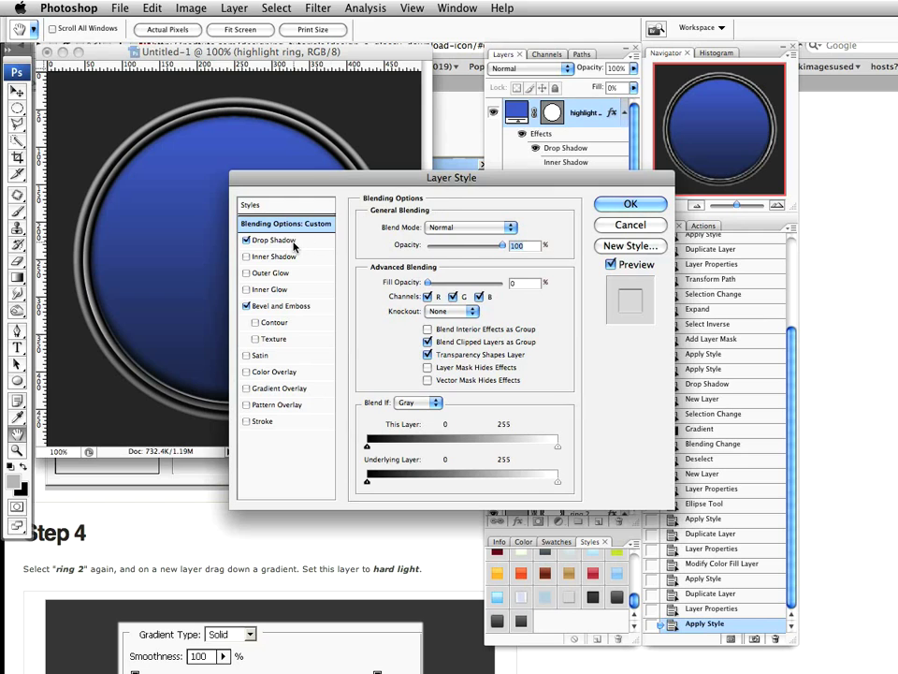
pyautogui.click(290, 241)
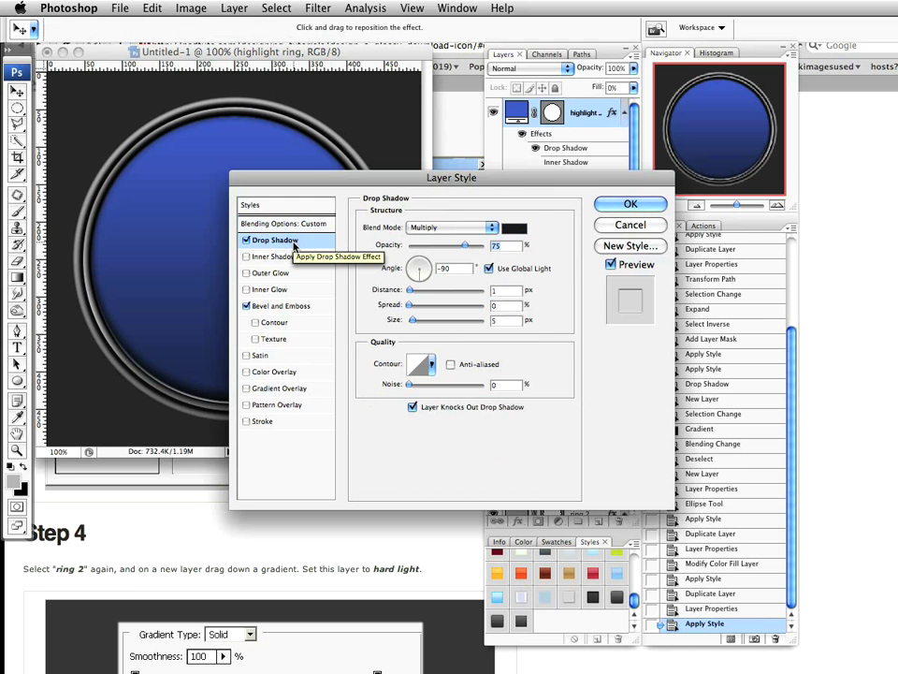
pyautogui.click(515, 227)
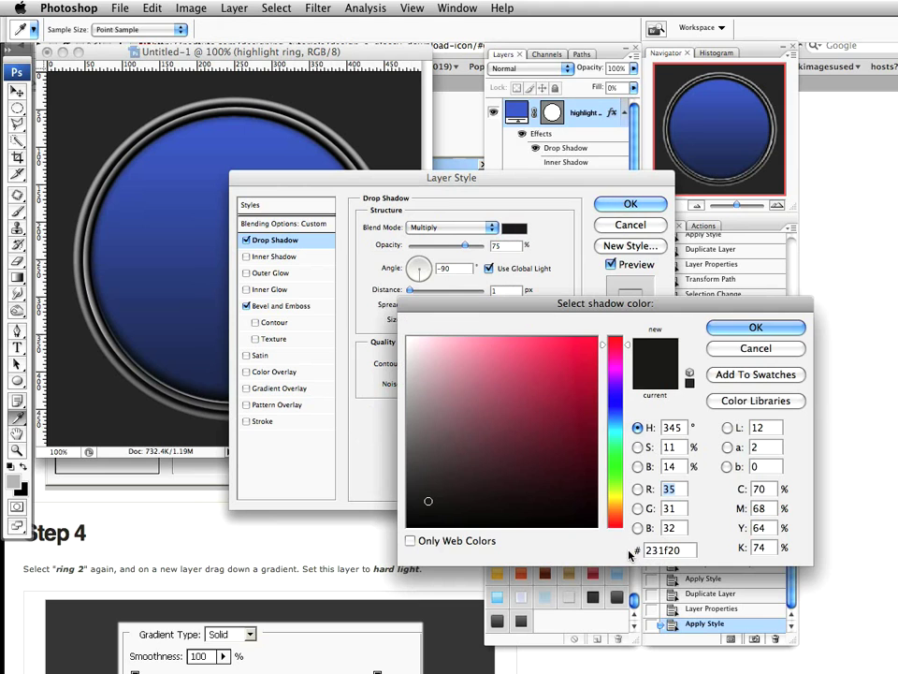
pyautogui.click(728, 329)
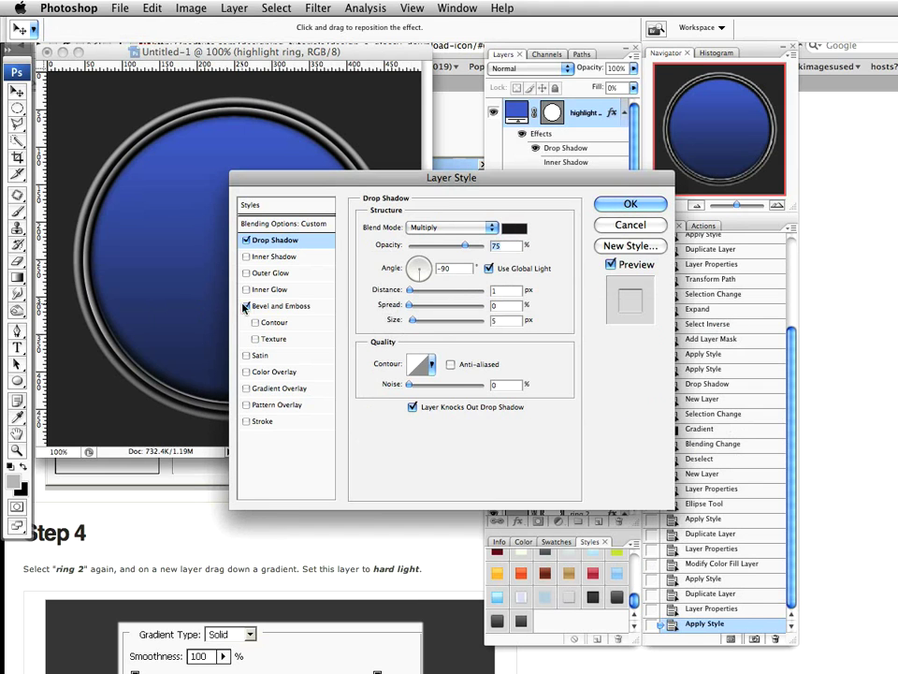
# Step: Review the highlight ring layer's Bevel and Emboss settings, including its shadow color
pyautogui.click(276, 308)
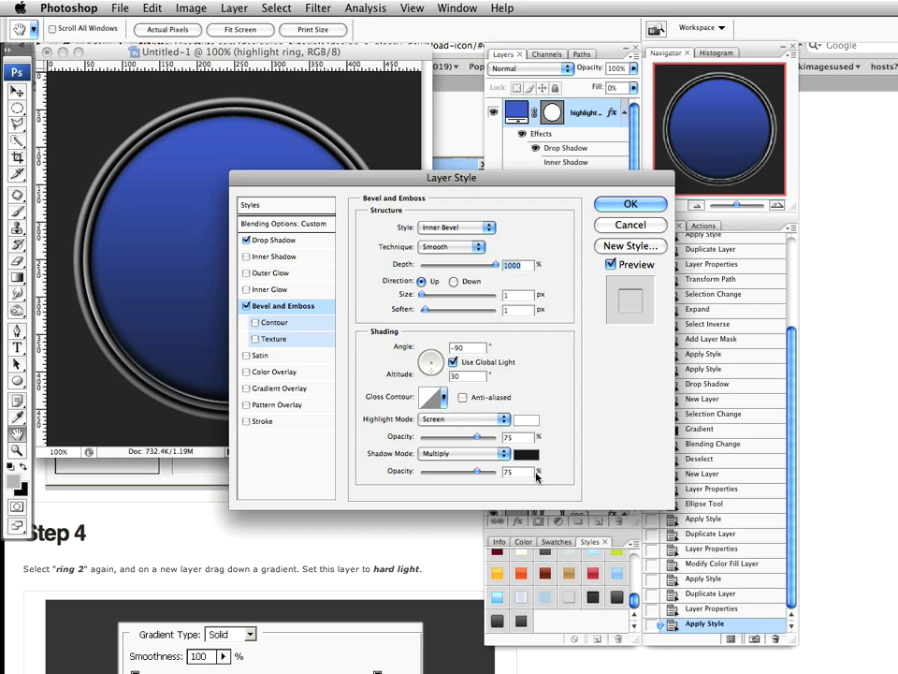
pyautogui.click(527, 456)
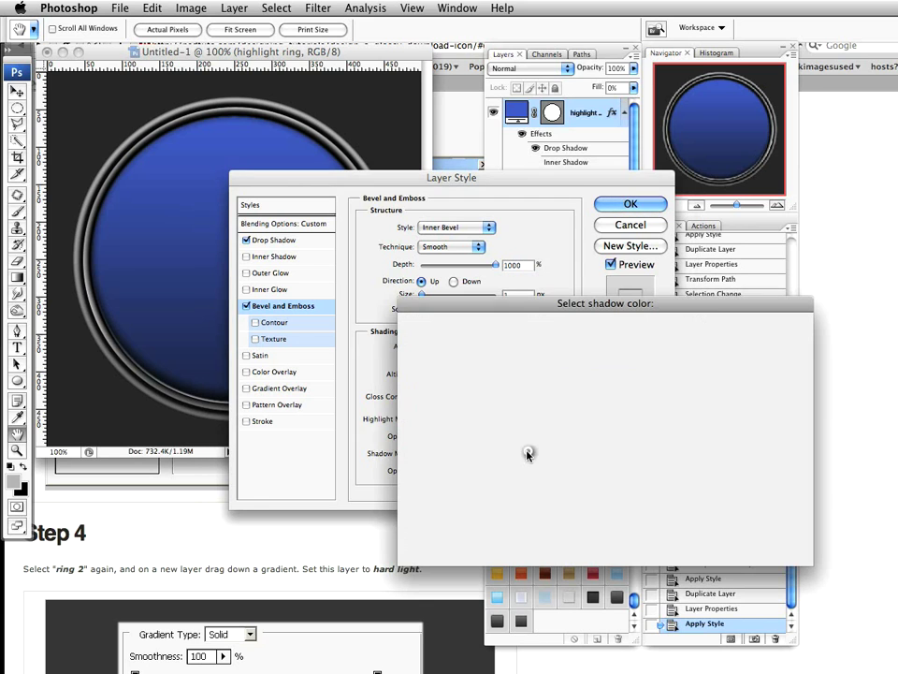
pyautogui.press('super+z')
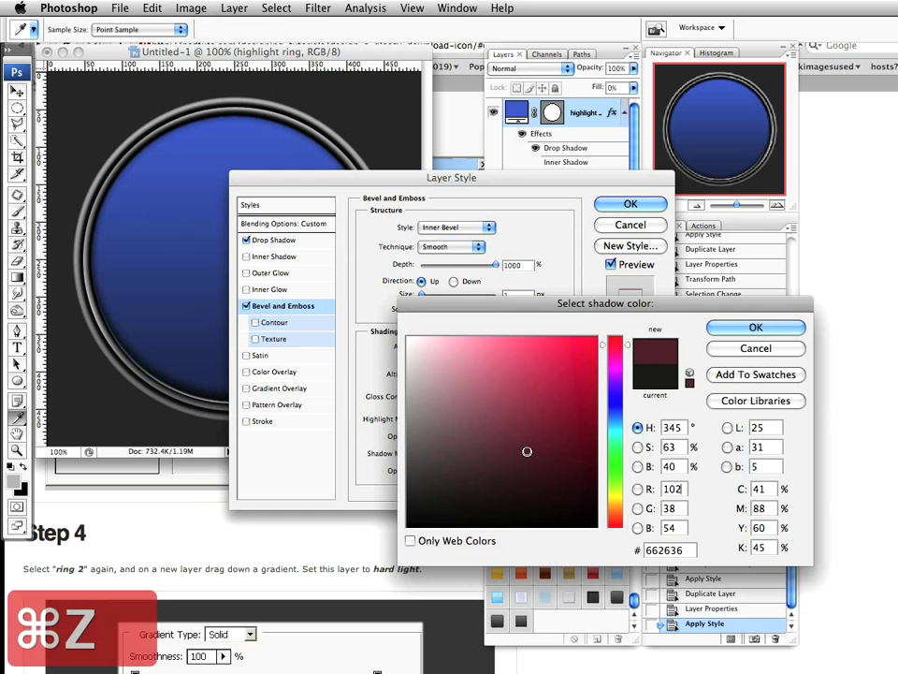
pyautogui.click(720, 348)
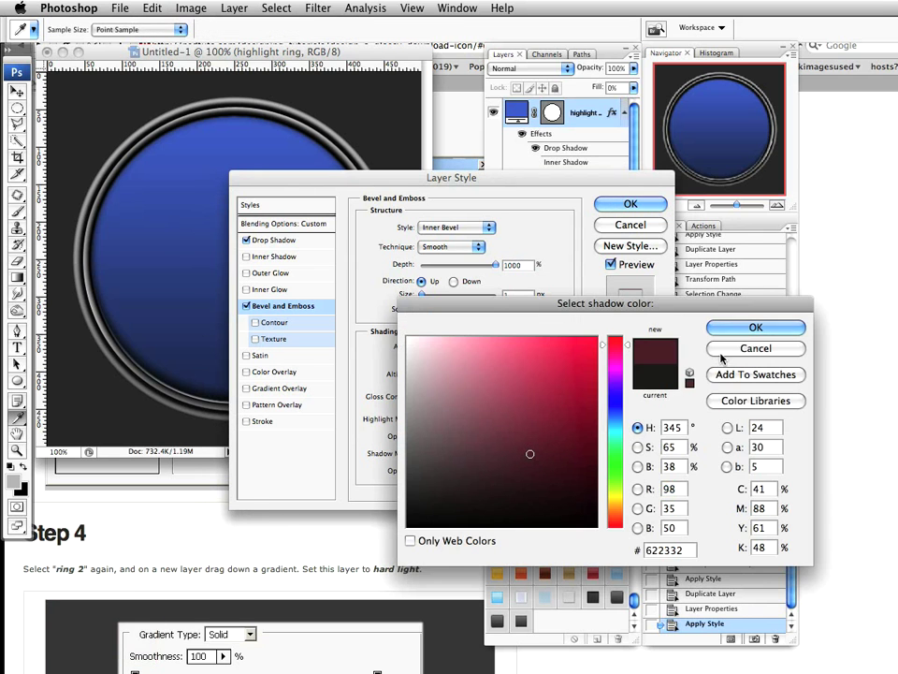
pyautogui.click(720, 353)
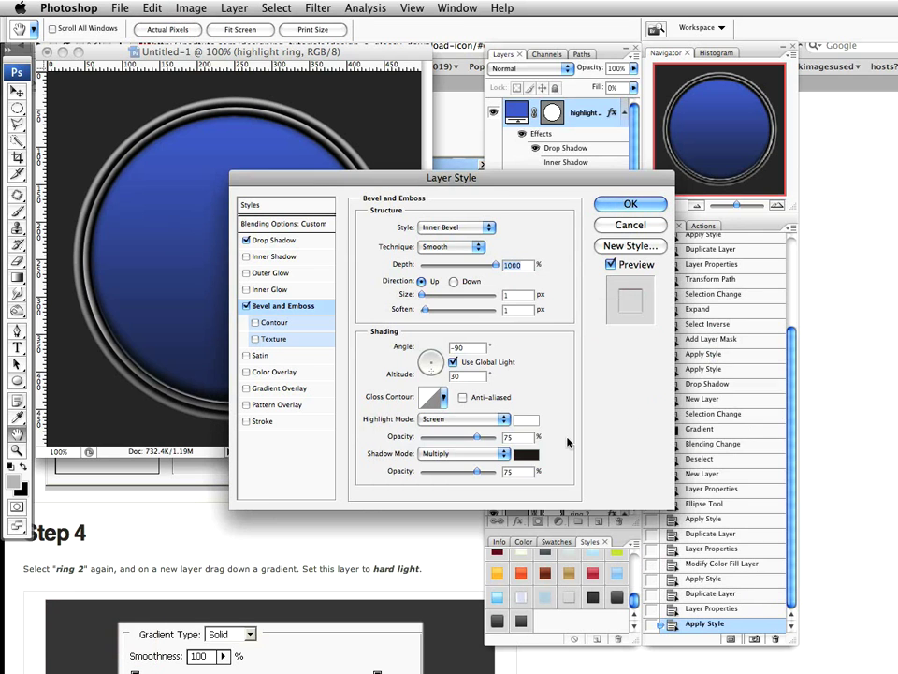
pyautogui.click(532, 456)
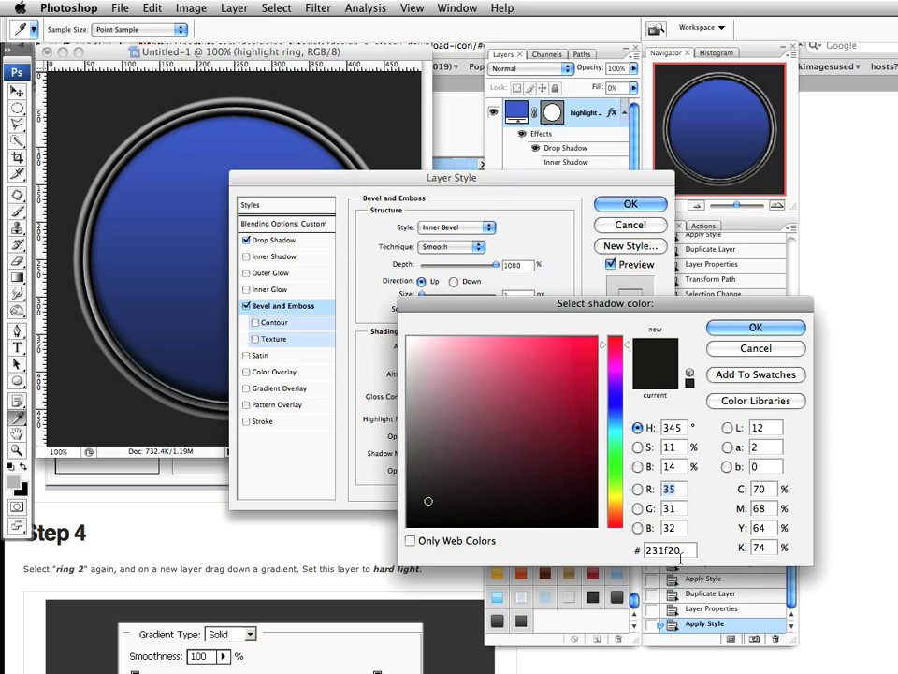
pyautogui.click(737, 328)
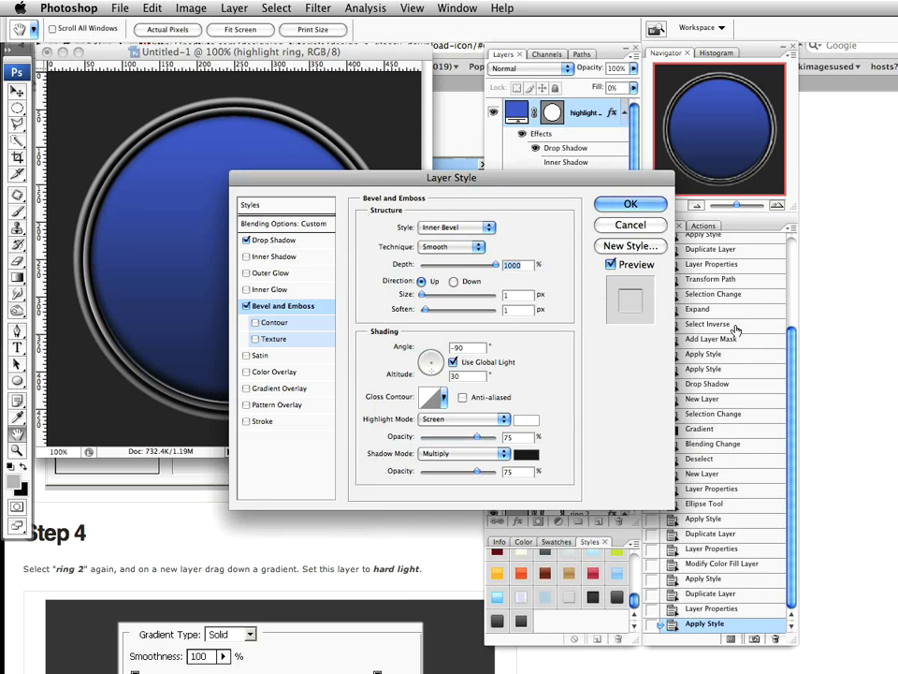
pyautogui.click(625, 205)
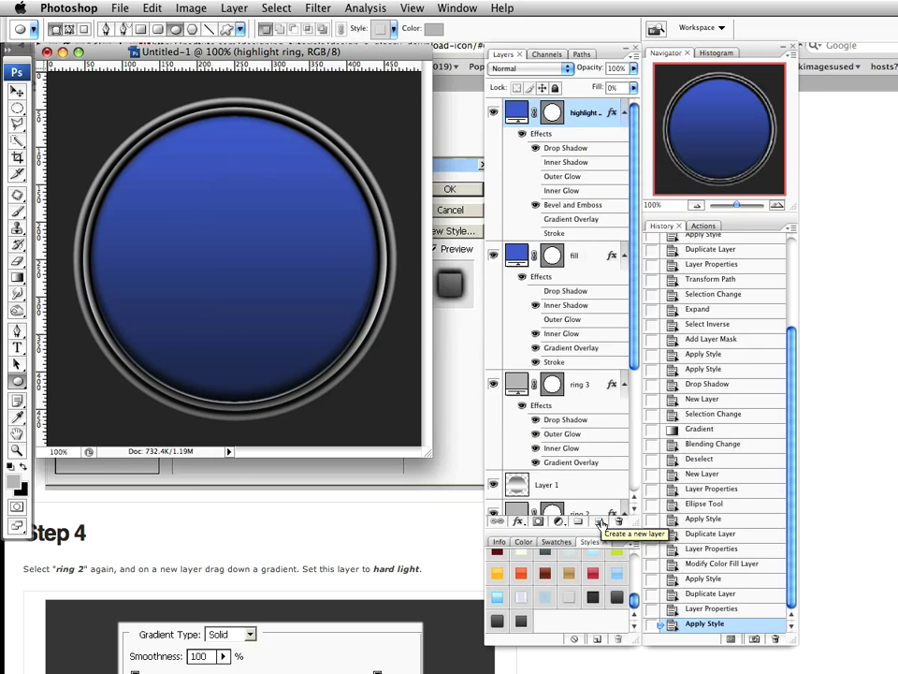
# Step: Add a new top layer named highlight brush and set its blending mode to Soft Light
pyautogui.click(600, 523)
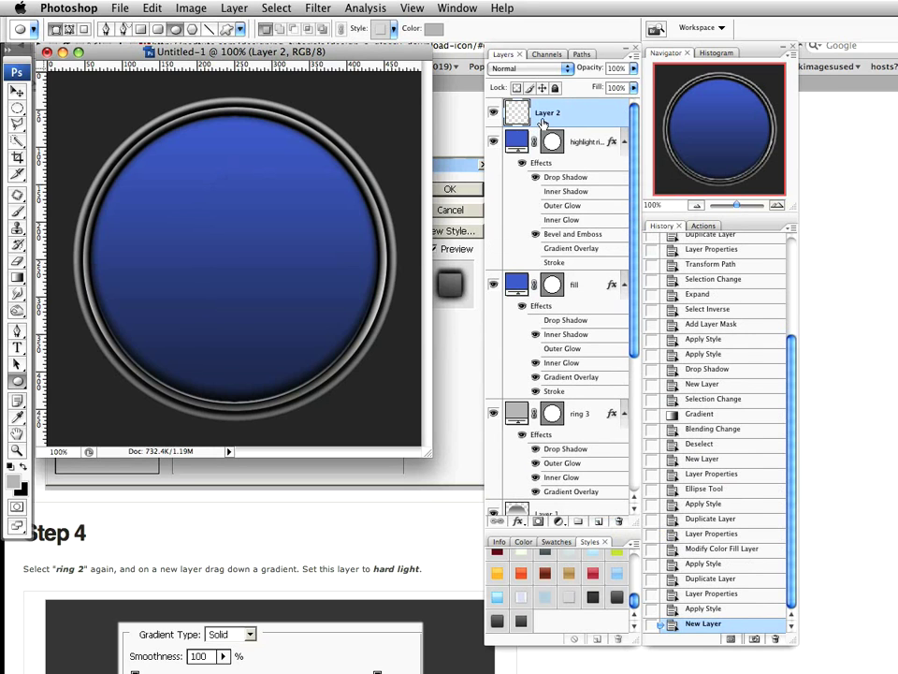
pyautogui.doubleClick(547, 114)
pyautogui.write('highlight brush')
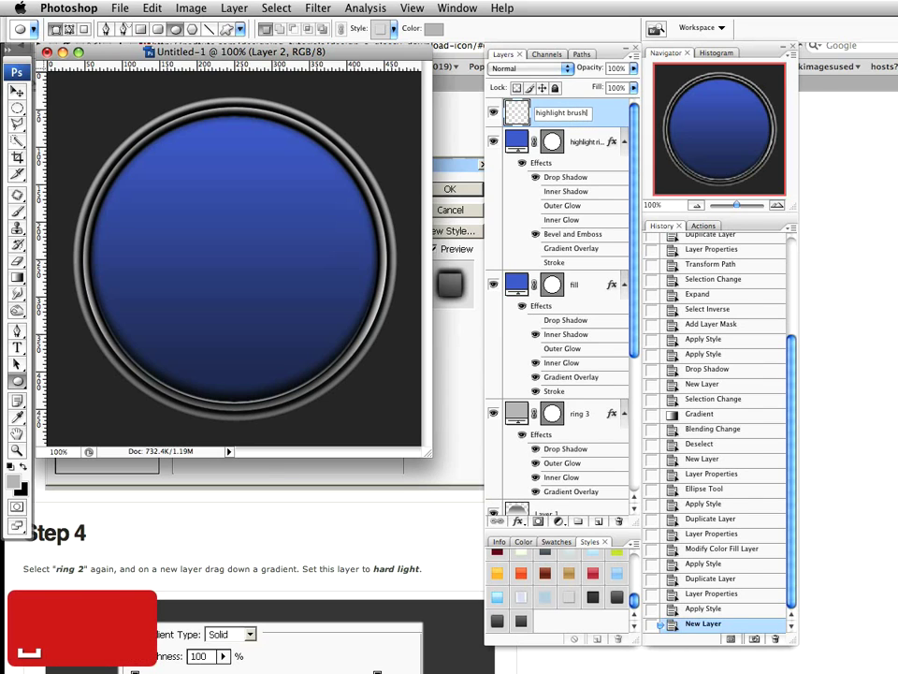
pyautogui.press('Return')
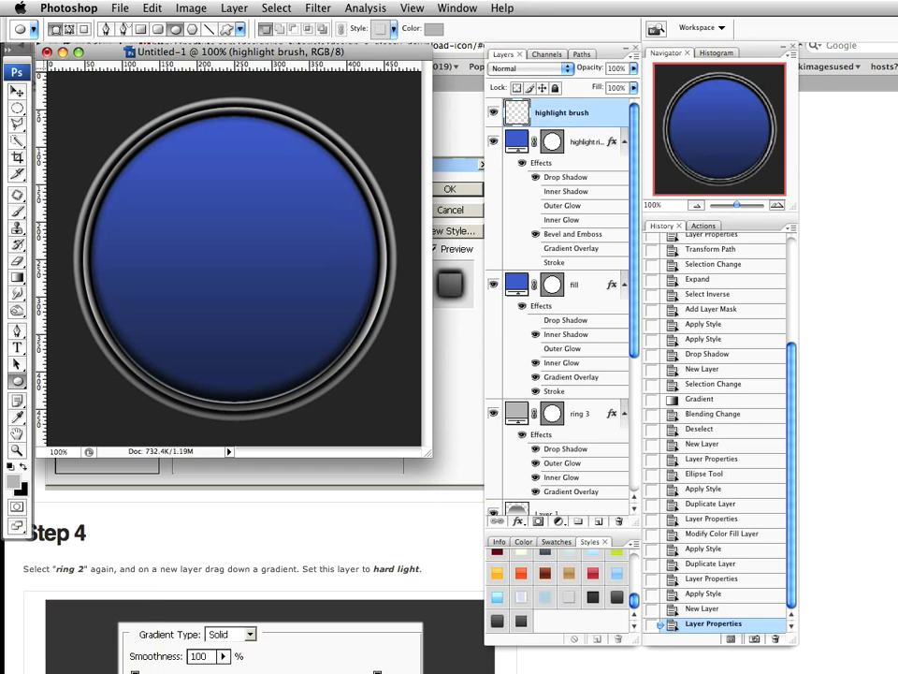
pyautogui.click(552, 69)
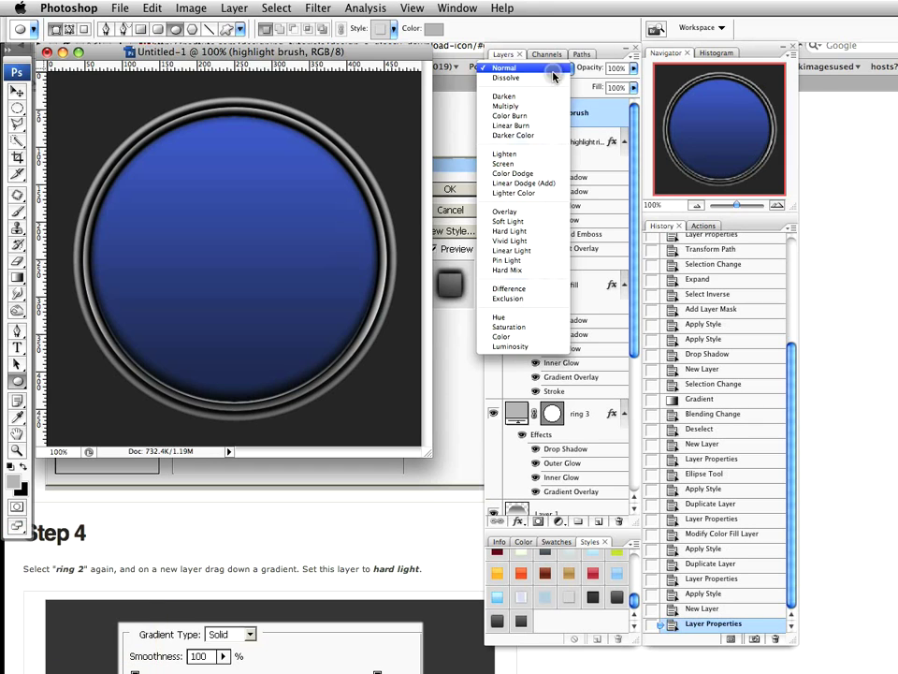
pyautogui.click(539, 223)
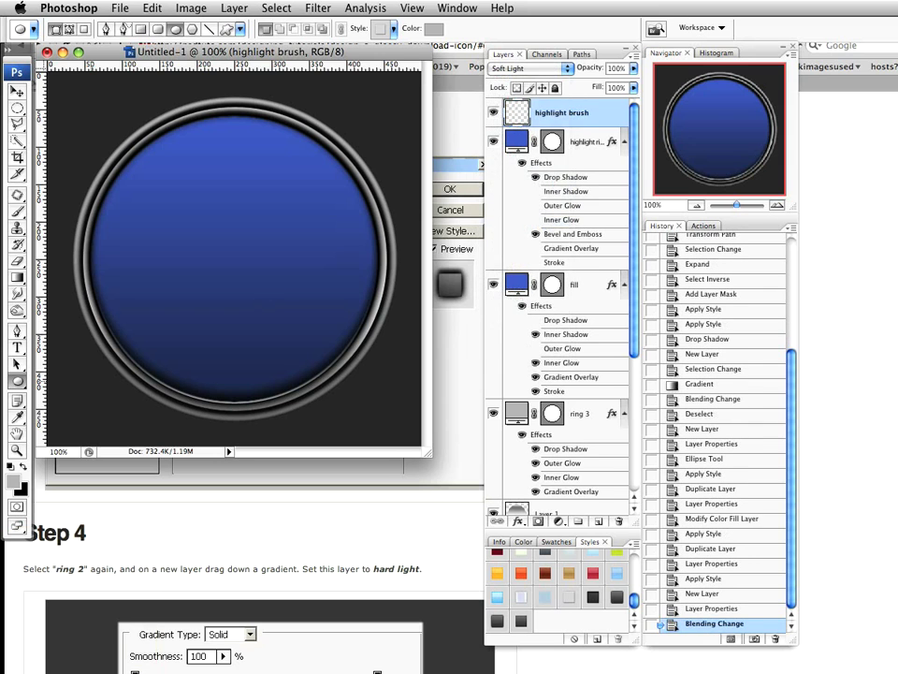
# Step: Choose the Brush tool with white as the foreground color and load the highlight ring's circle as a selection
pyautogui.click(17, 214)
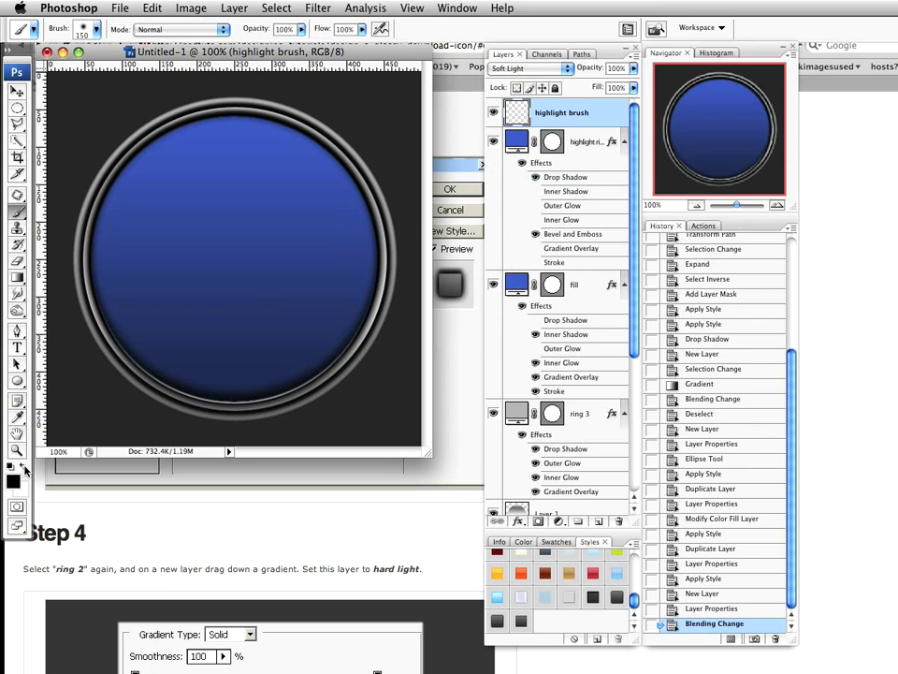
pyautogui.click(94, 34)
pyautogui.click(94, 34)
pyautogui.keyDown('super'); pyautogui.click(553, 143); pyautogui.keyUp('super')
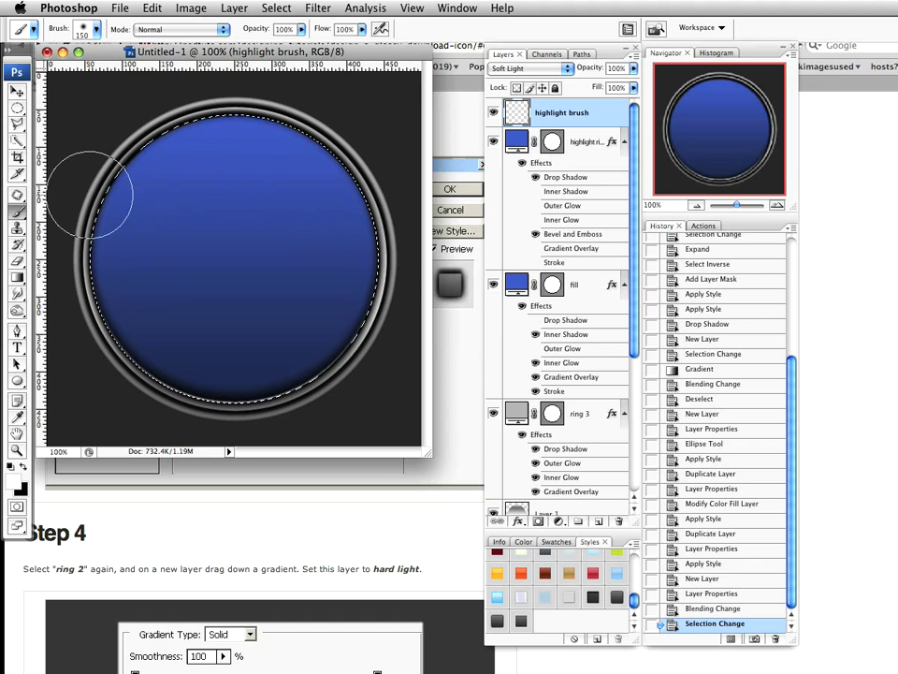
# Step: Brush soft white highlights over the upper and middle blue circle on the highlight brush layer with a 300 px brush, and deselect
pyautogui.press(']')
pyautogui.press(']')
pyautogui.press(']')
pyautogui.press(']')
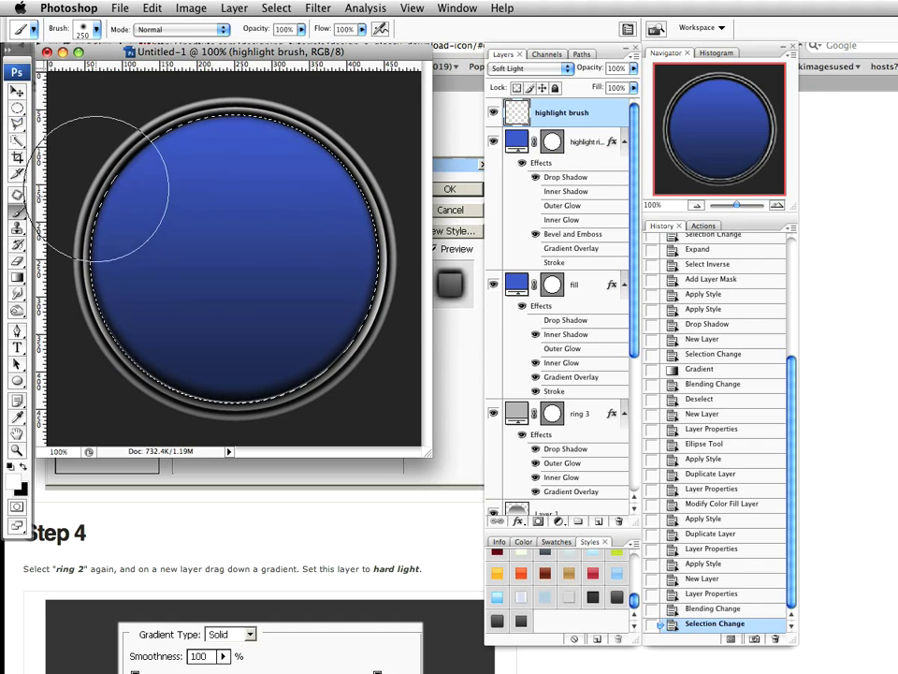
pyautogui.click(98, 184)
pyautogui.click(161, 136)
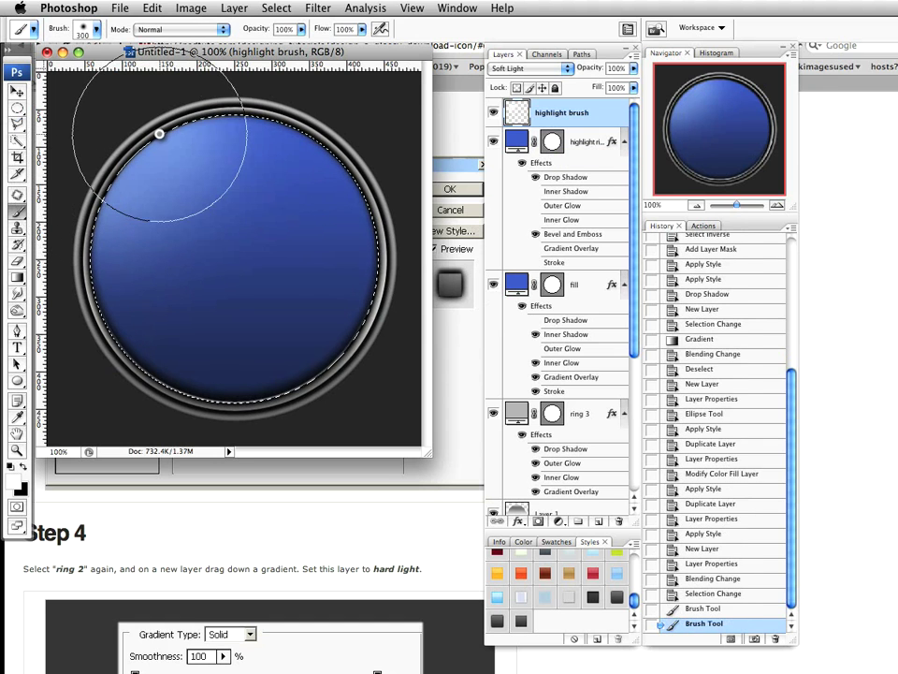
pyautogui.click(272, 98)
pyautogui.click(317, 162)
pyautogui.click(322, 157)
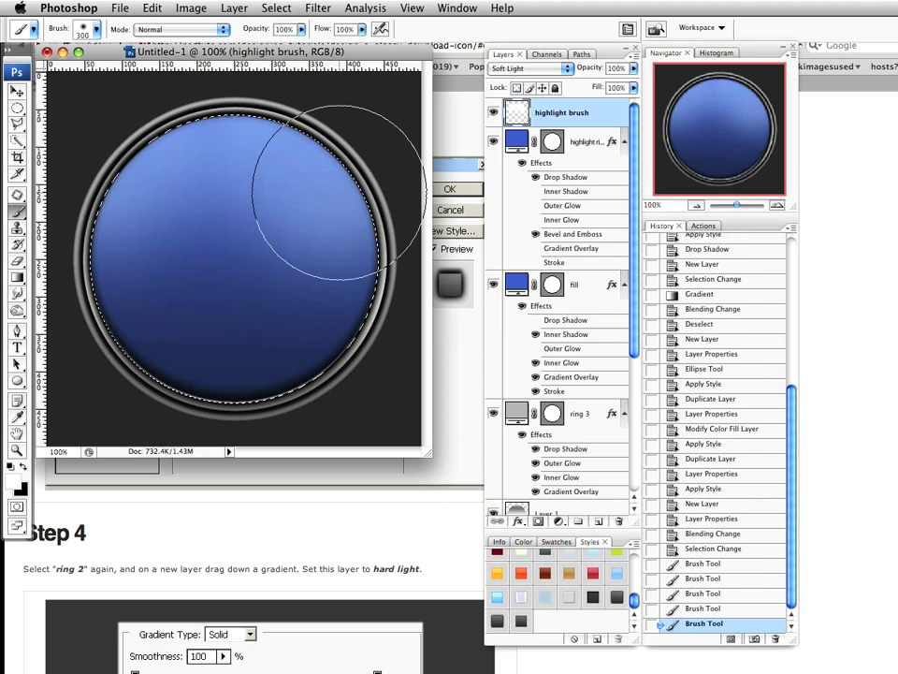
pyautogui.click(104, 216)
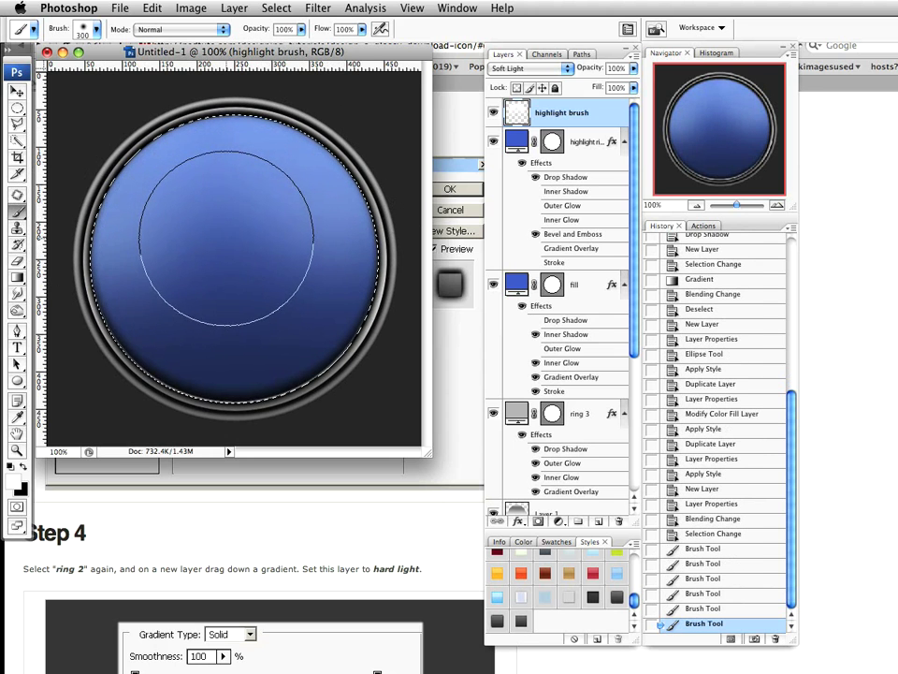
pyautogui.click(229, 234)
pyautogui.click(210, 223)
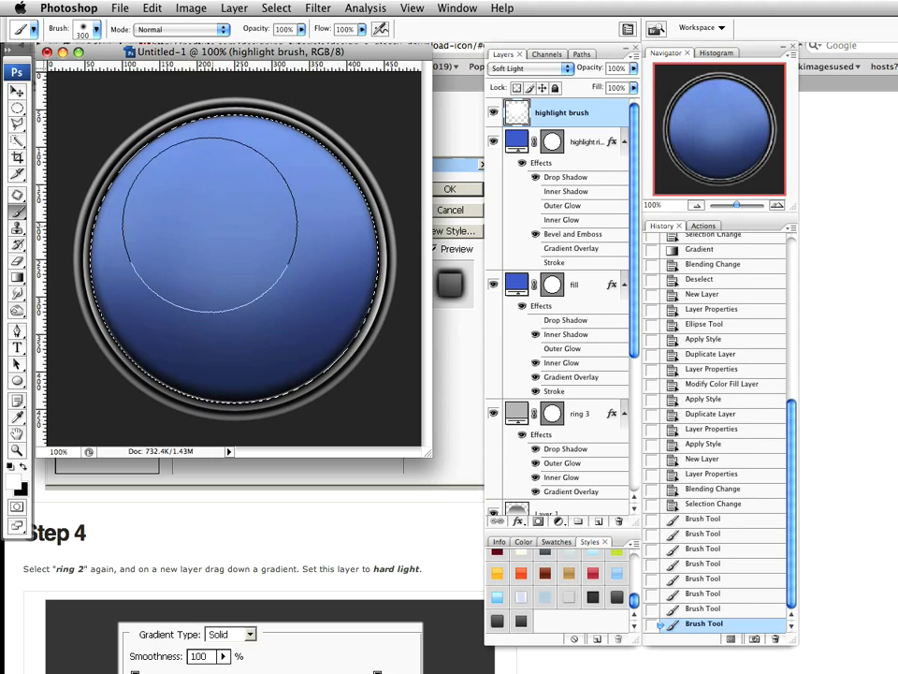
pyautogui.click(231, 191)
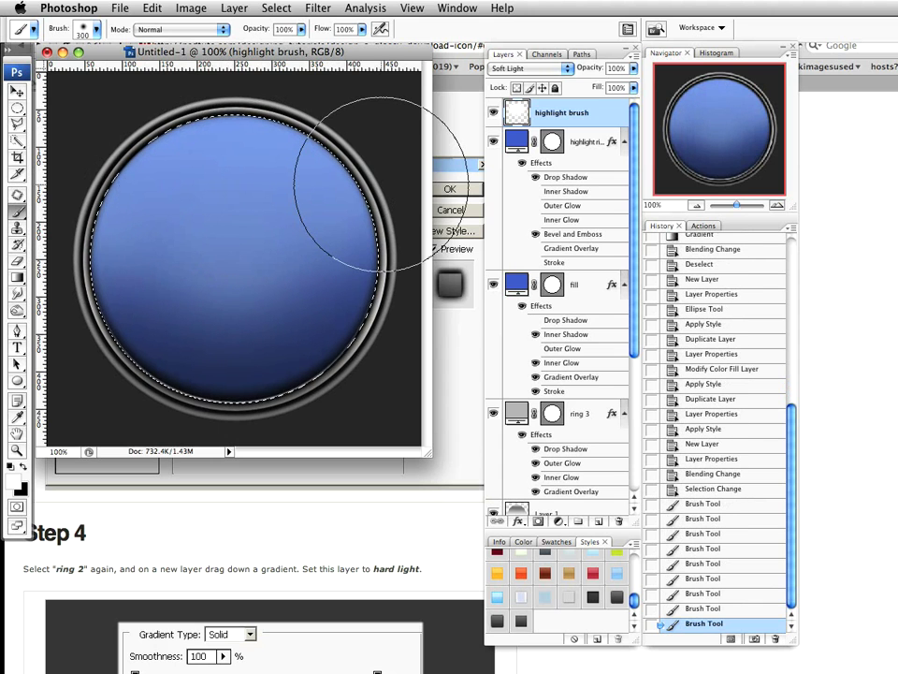
pyautogui.press('super+d')
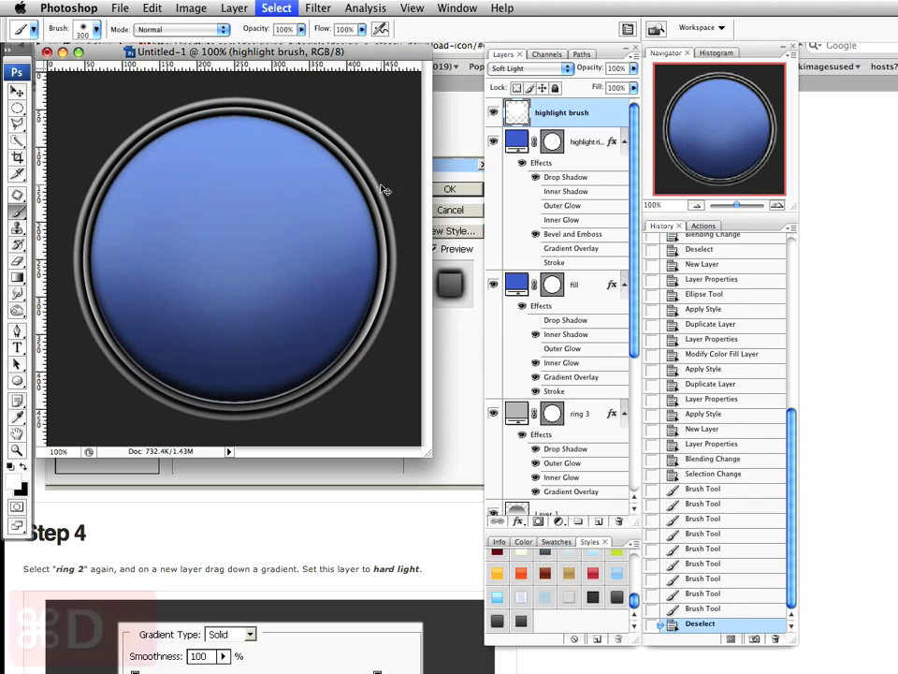
# Step: Add a new layer above highlight brush and switch to the Custom Shape tool, looking through its available shapes
pyautogui.click(597, 523)
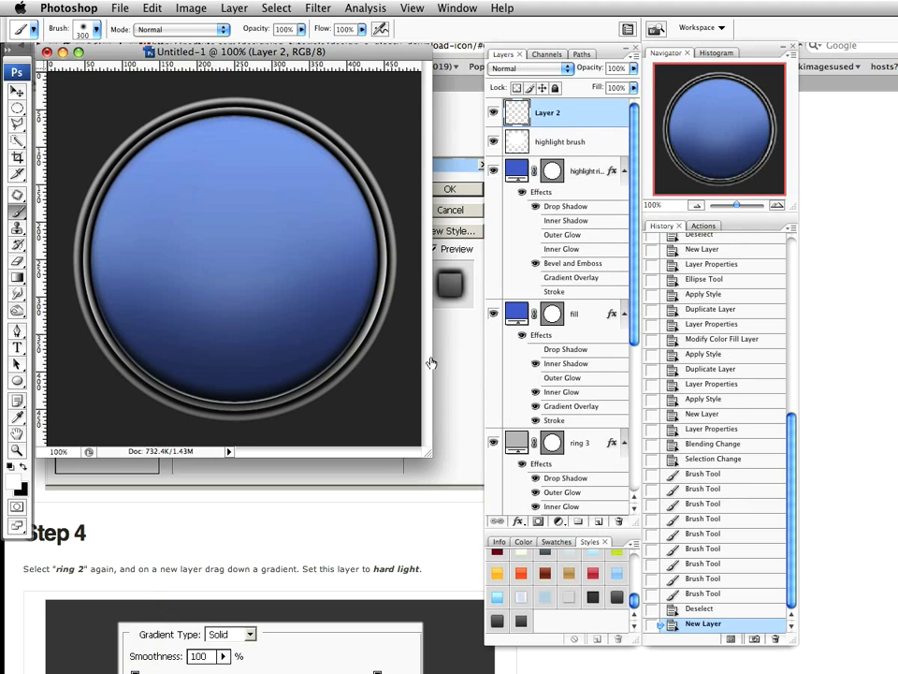
pyautogui.moveTo(17, 380); pyautogui.dragTo(90, 447)
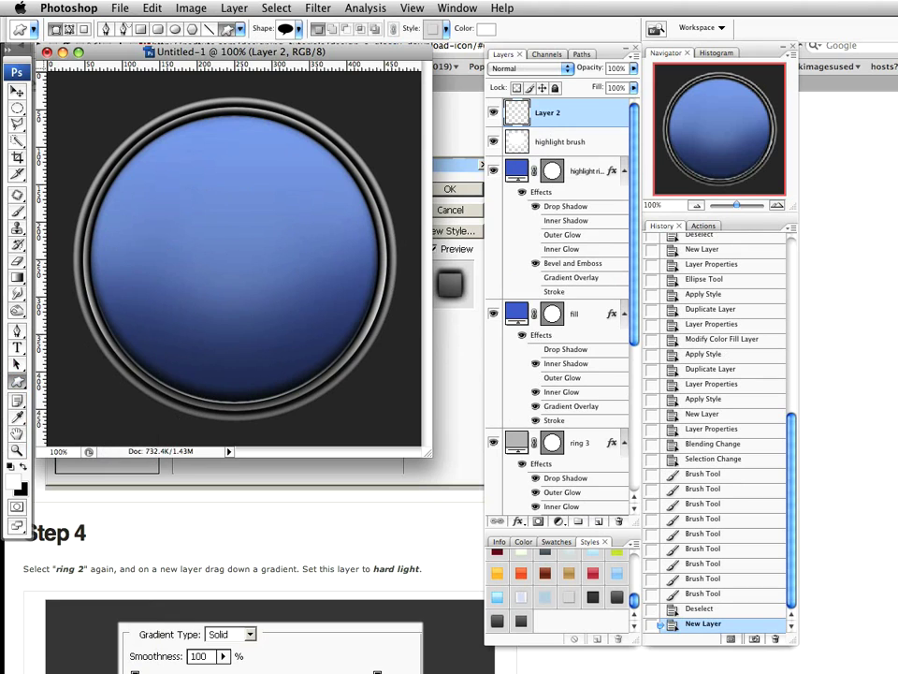
pyautogui.click(298, 31)
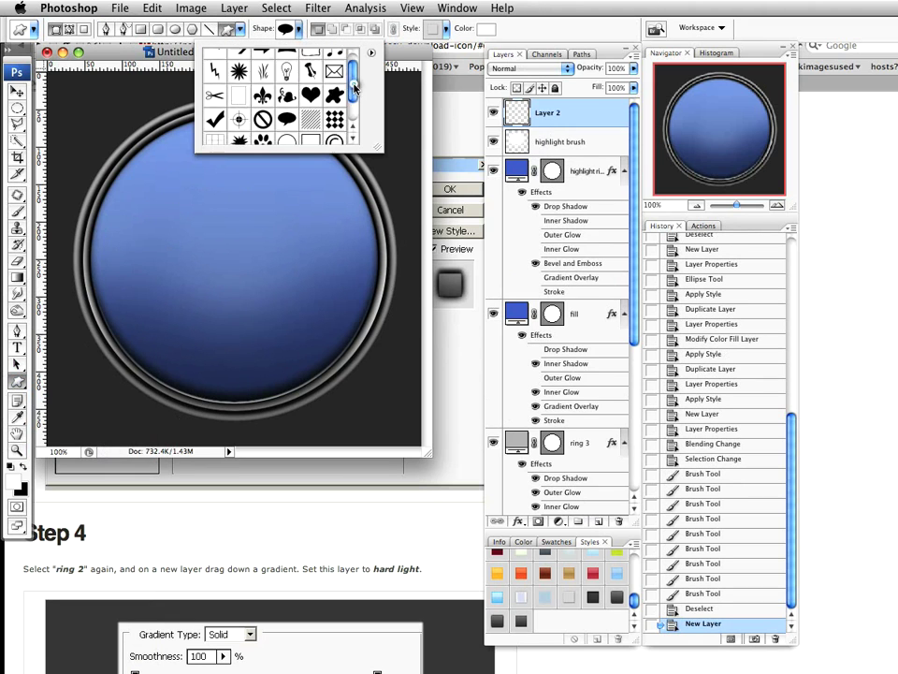
# Step: Look over the Custom Shapes presets in the Preset Manager and close it without changes
pyautogui.click(152, 9)
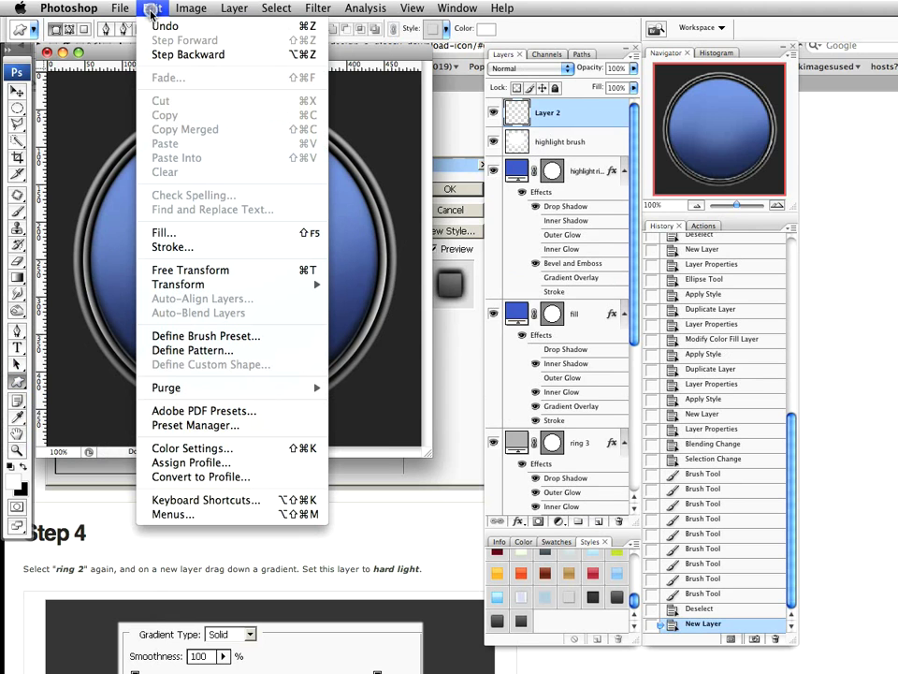
pyautogui.click(219, 426)
pyautogui.click(634, 225)
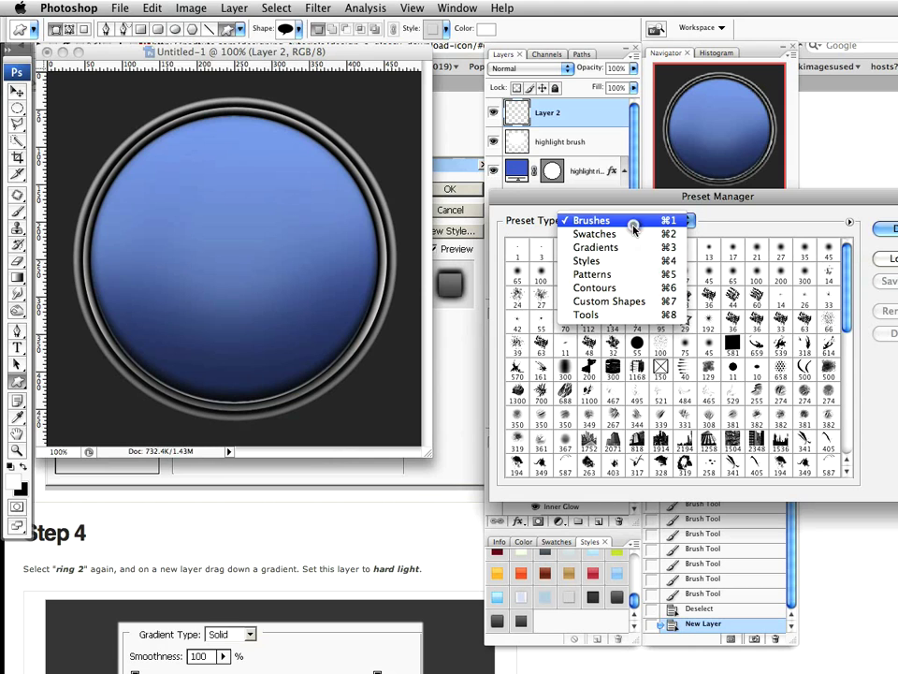
pyautogui.click(625, 302)
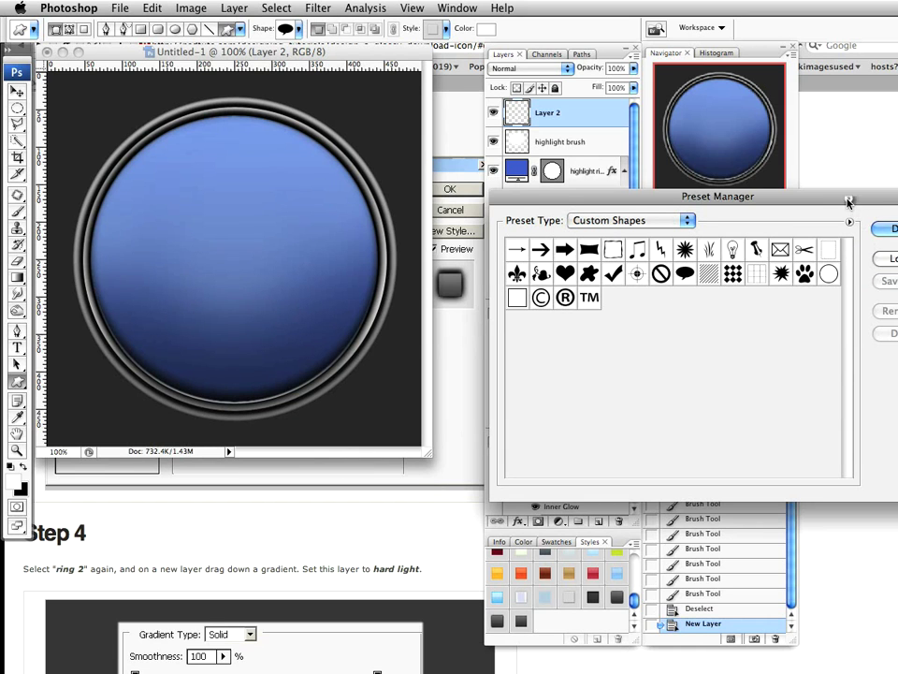
pyautogui.moveTo(847, 202); pyautogui.dragTo(750, 200)
pyautogui.click(802, 233)
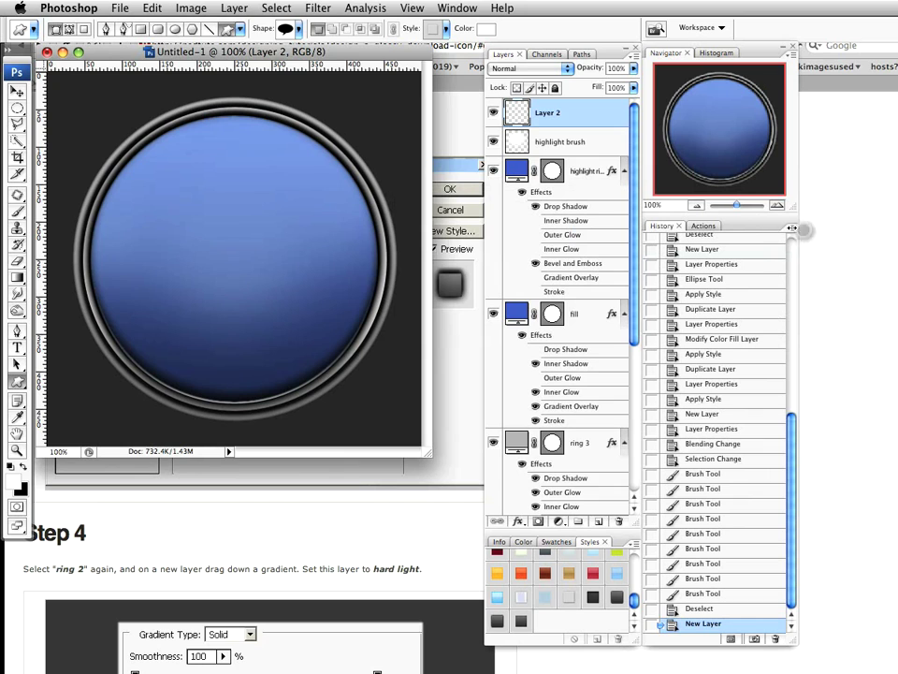
# Step: Try drawing the speech bubble outward from the button's center as a shape layer, and undo it
pyautogui.click(300, 35)
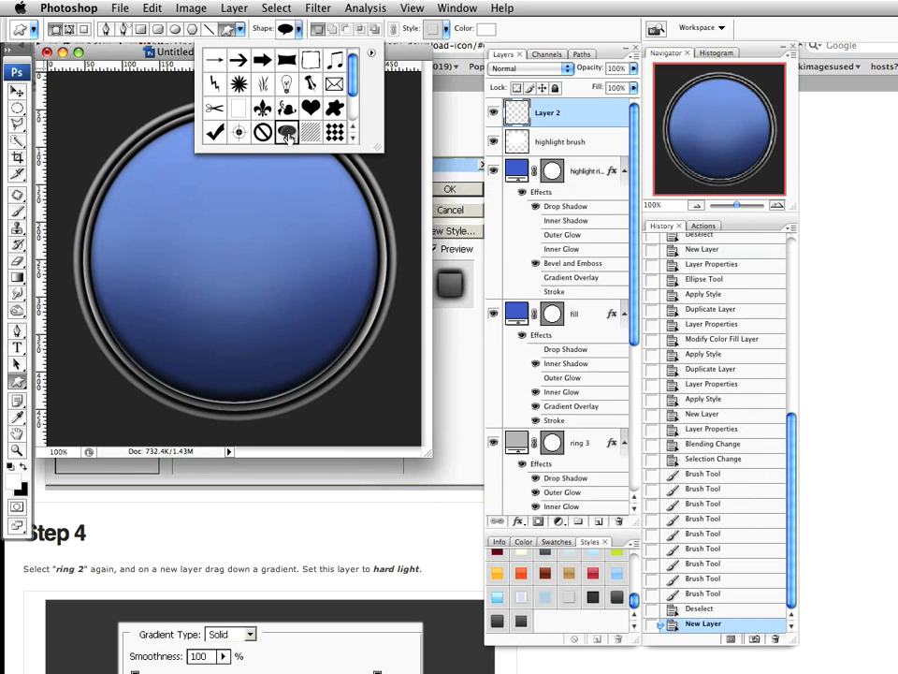
pyautogui.click(393, 23)
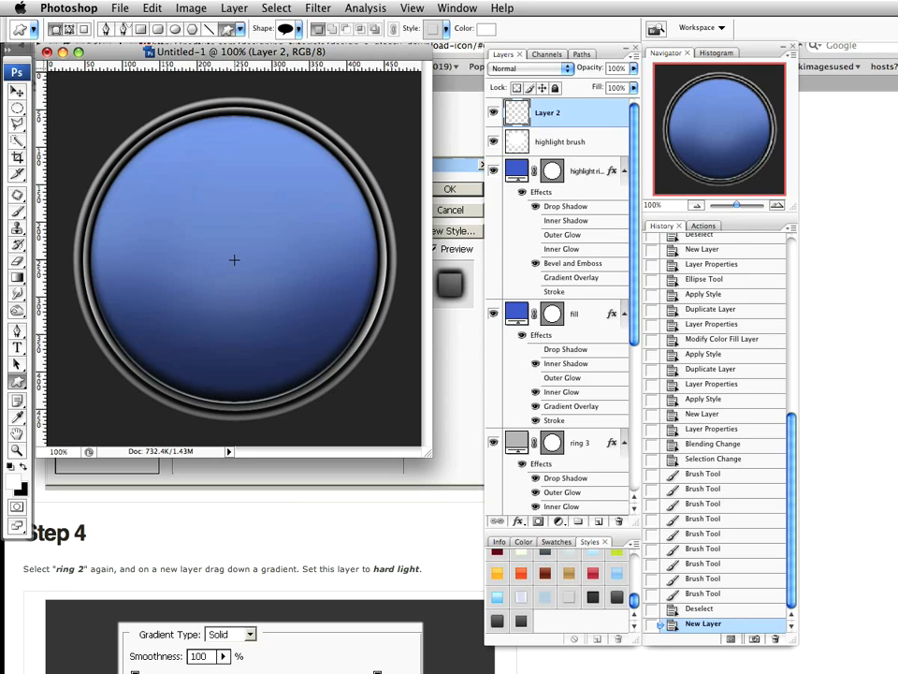
pyautogui.moveTo(235, 256); pyautogui.dragTo(346, 374)
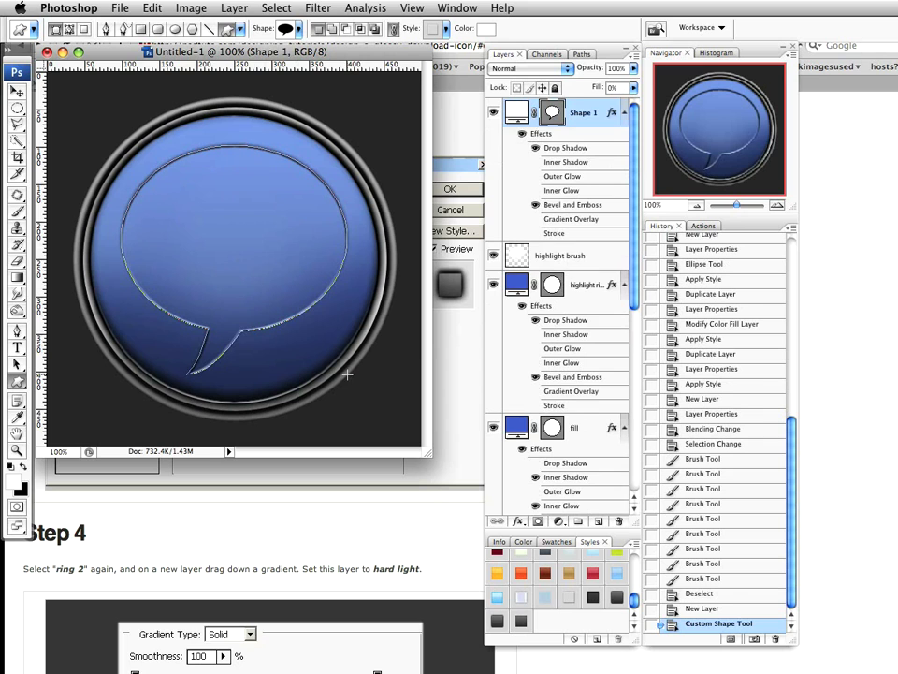
pyautogui.press('super+z')
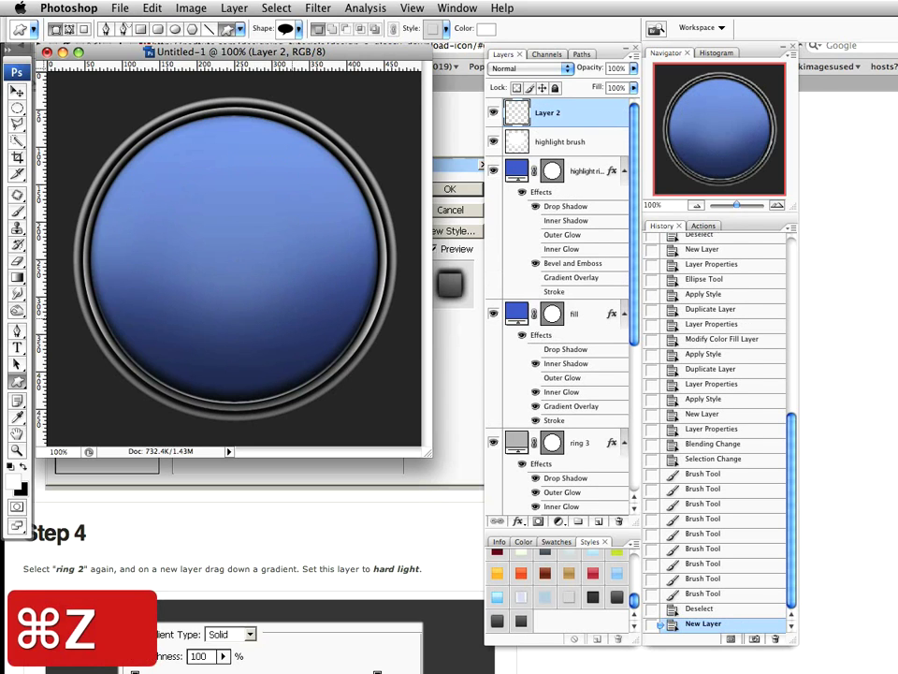
# Step: Draw a white speech bubble about 300 px wide as filled pixels, centered on the blue circle, and rename its layer shape
pyautogui.click(83, 30)
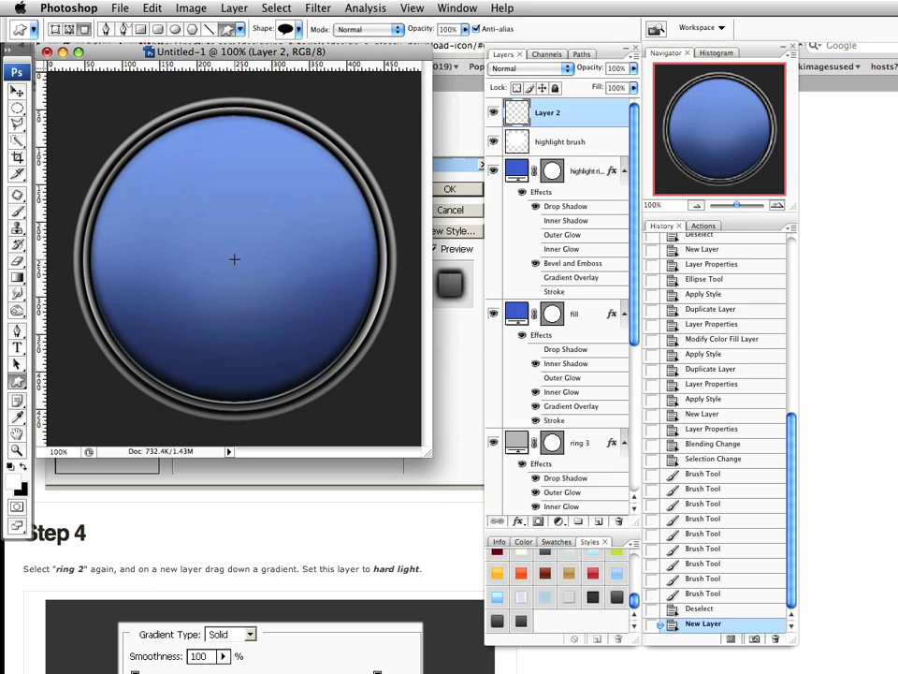
pyautogui.moveTo(258, 285); pyautogui.dragTo(349, 376)
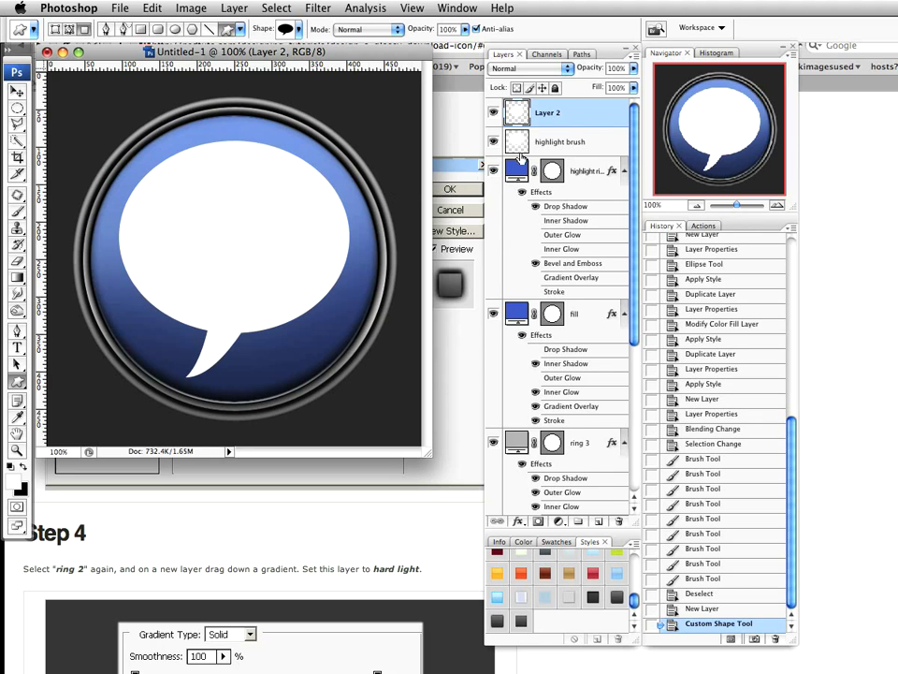
pyautogui.doubleClick(545, 114)
pyautogui.write('shape')
pyautogui.press('Return')
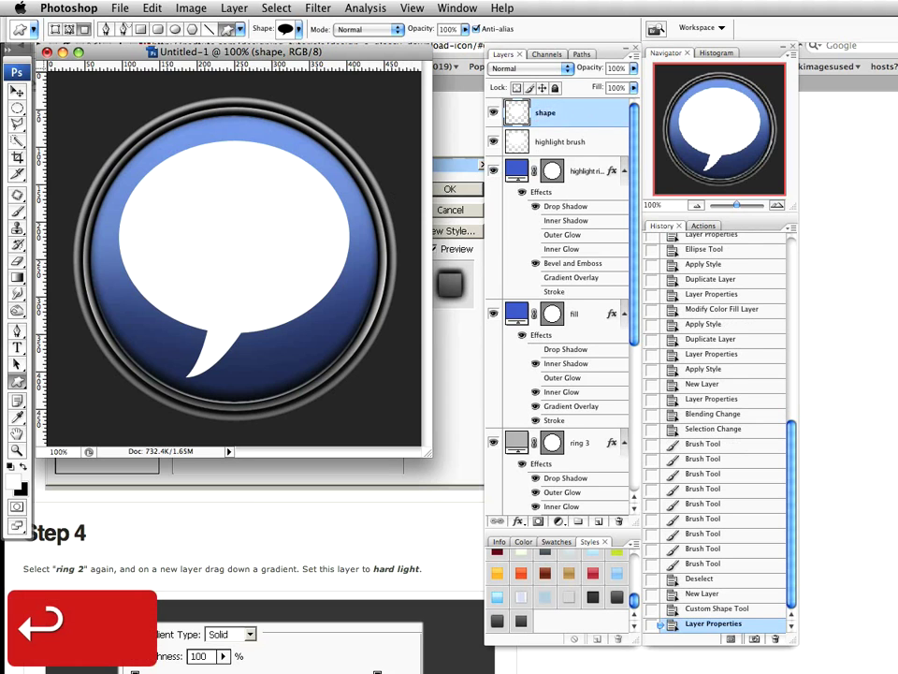
# Step: Apply the saved pale lavender style to the shape layer and review its Drop Shadow and Inner Glow settings
pyautogui.click(522, 600)
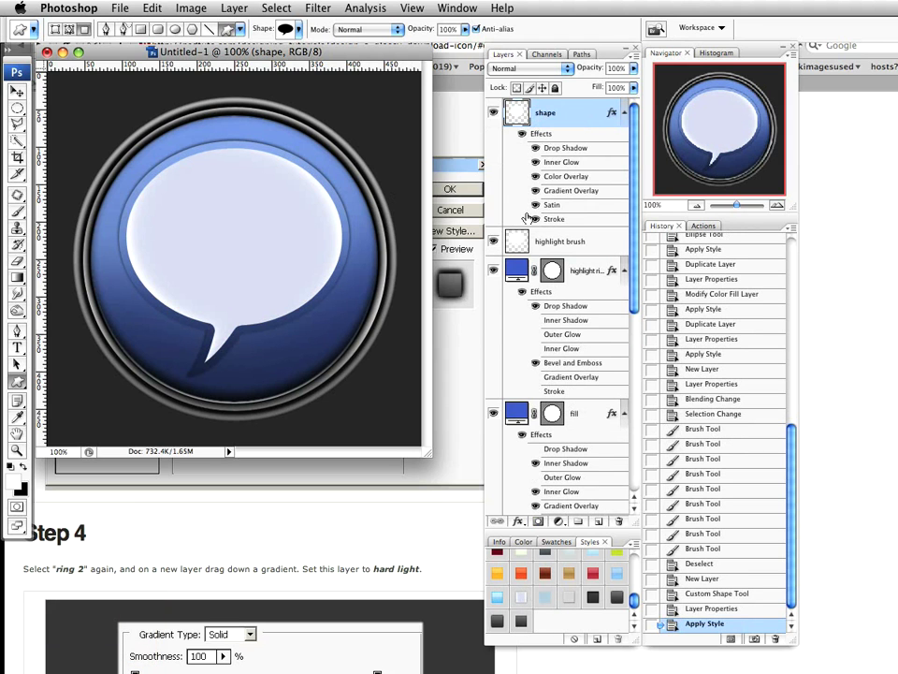
pyautogui.doubleClick(582, 113)
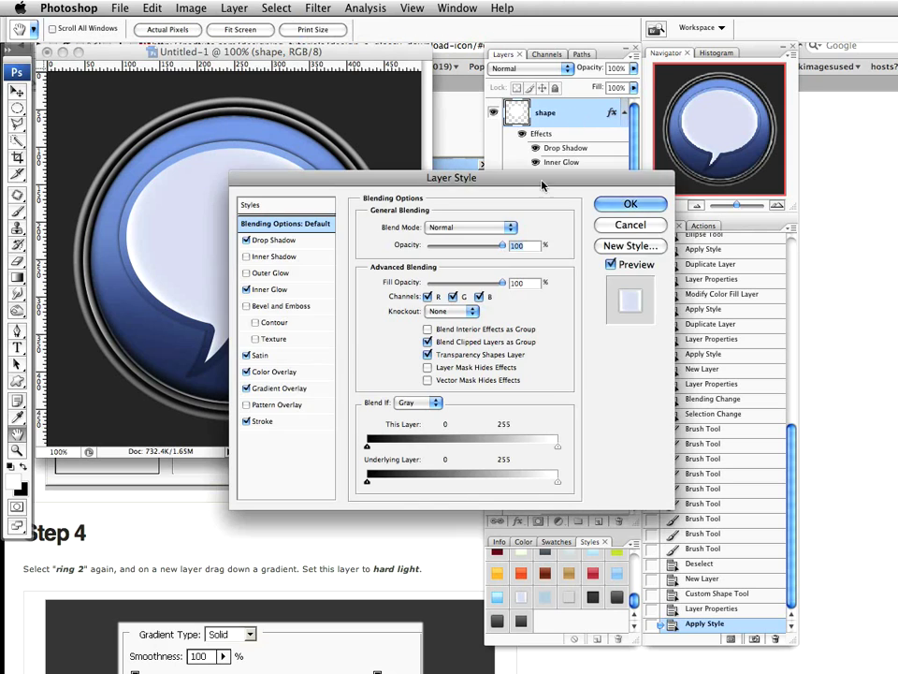
pyautogui.moveTo(511, 155); pyautogui.dragTo(702, 160)
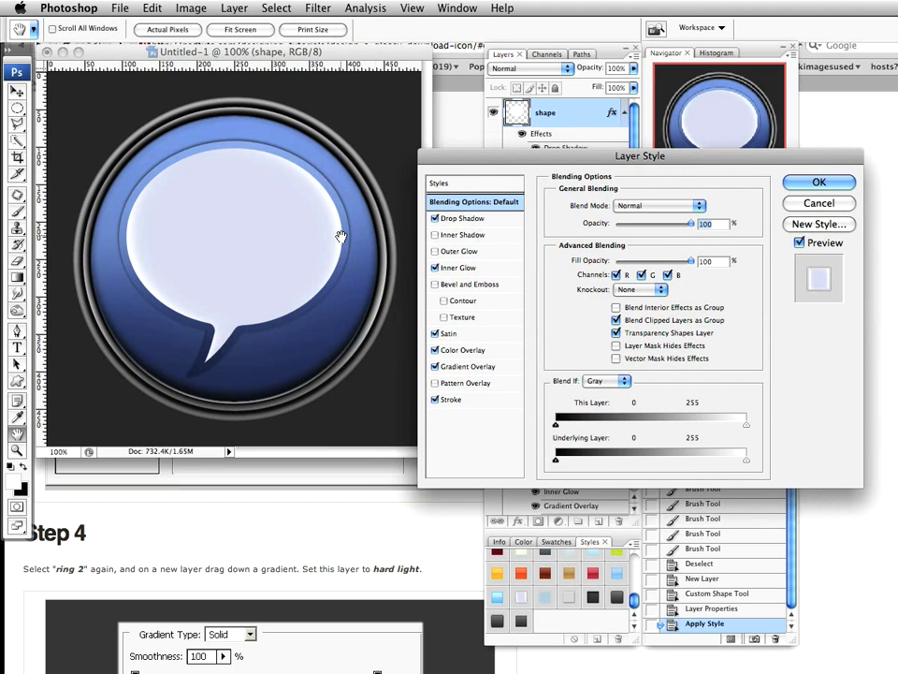
pyautogui.click(461, 221)
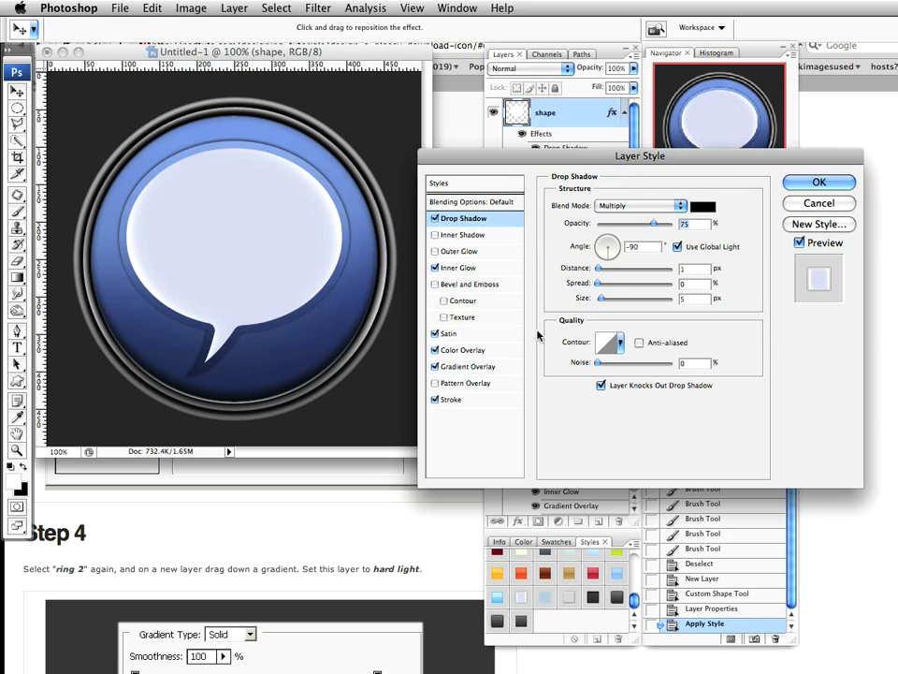
pyautogui.click(468, 268)
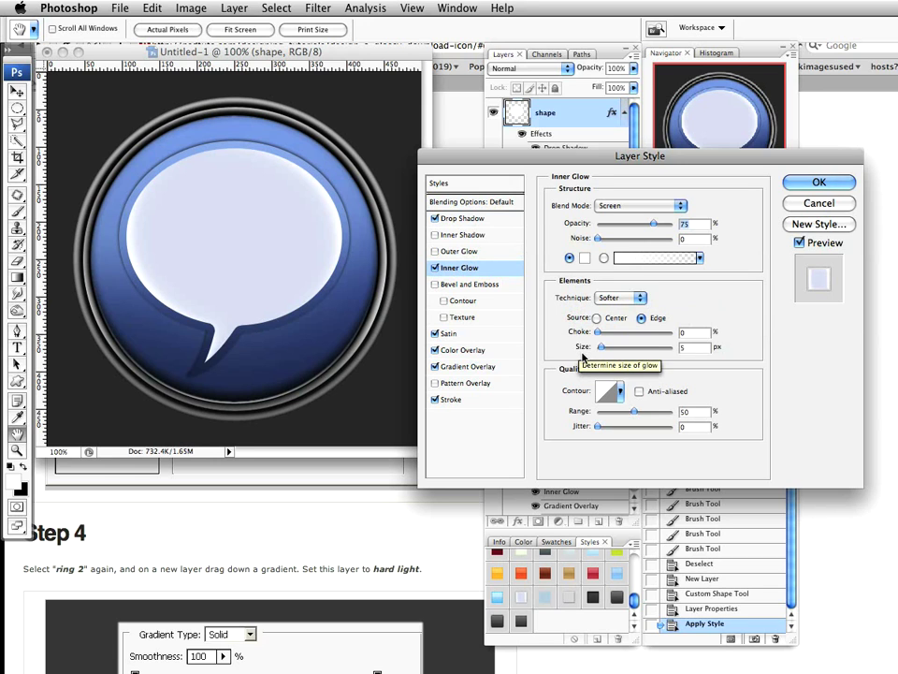
# Step: Review the shape layer's Satin settings, including the satin color
pyautogui.click(451, 334)
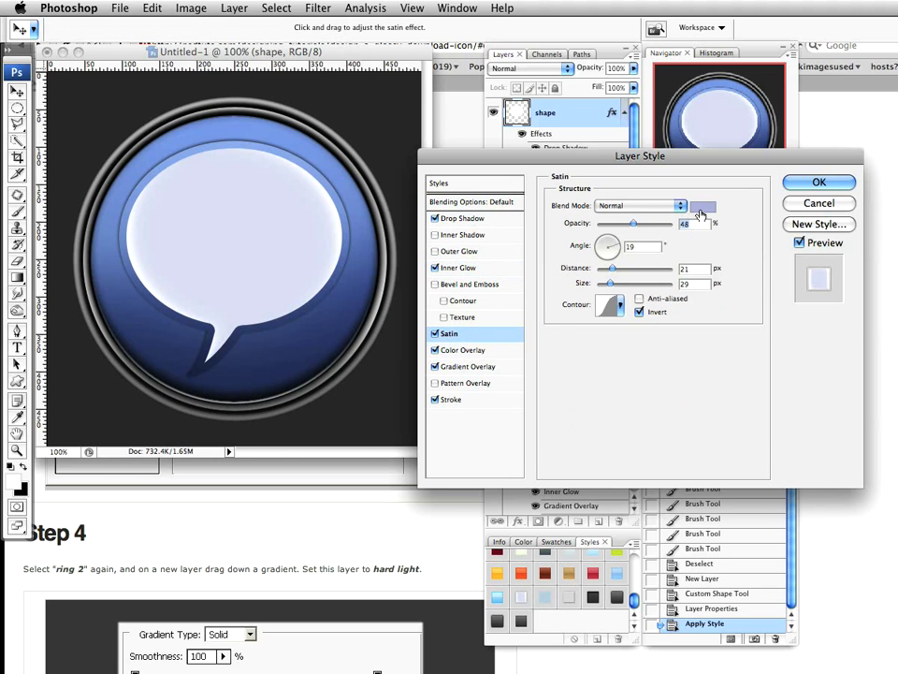
pyautogui.click(701, 208)
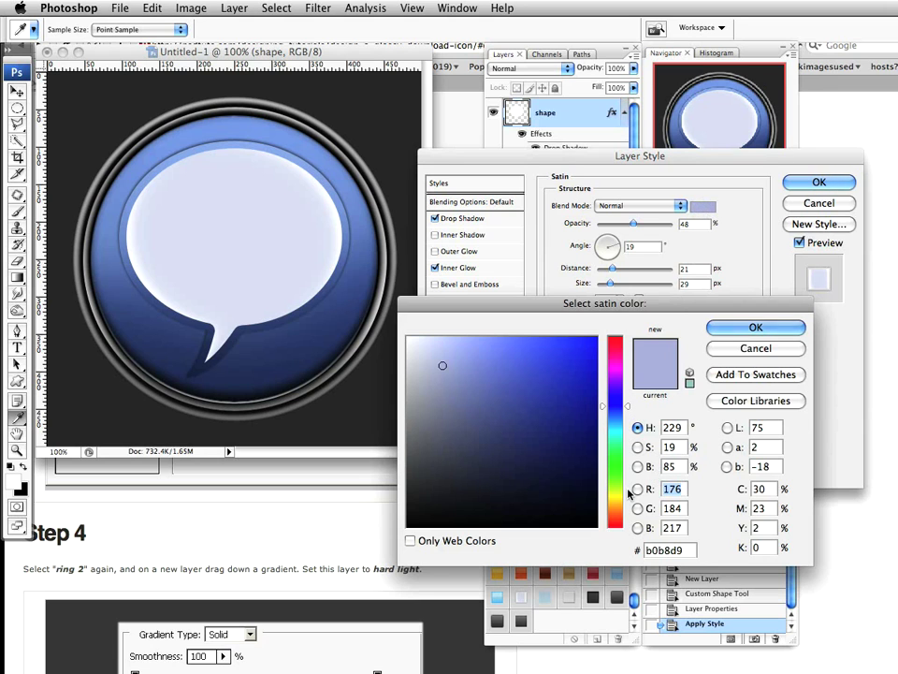
pyautogui.click(756, 328)
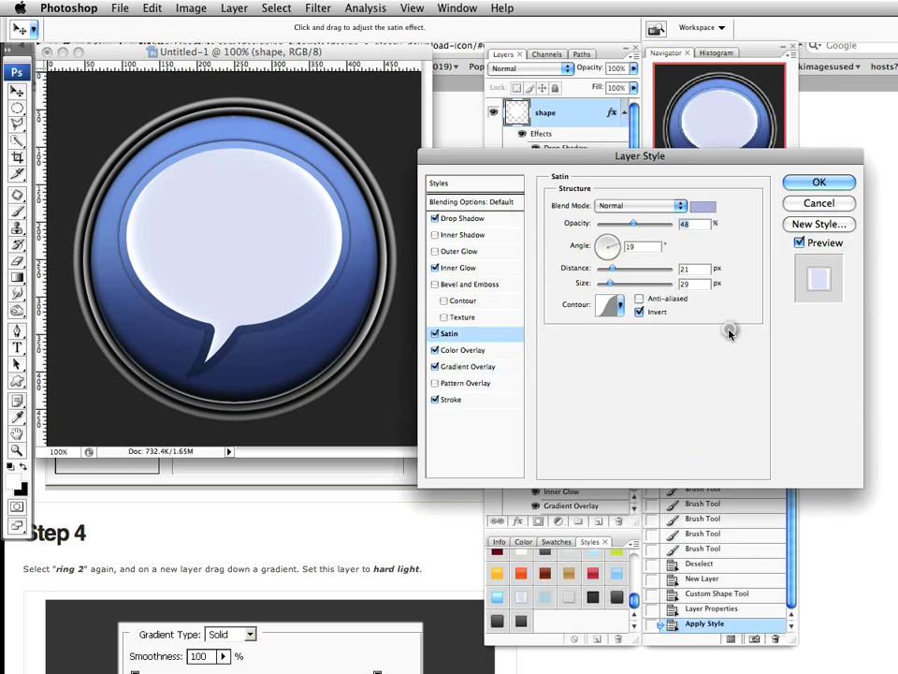
# Step: Review the shape layer's Color Overlay, Gradient Overlay and Stroke settings and close the Layer Style dialog
pyautogui.click(479, 353)
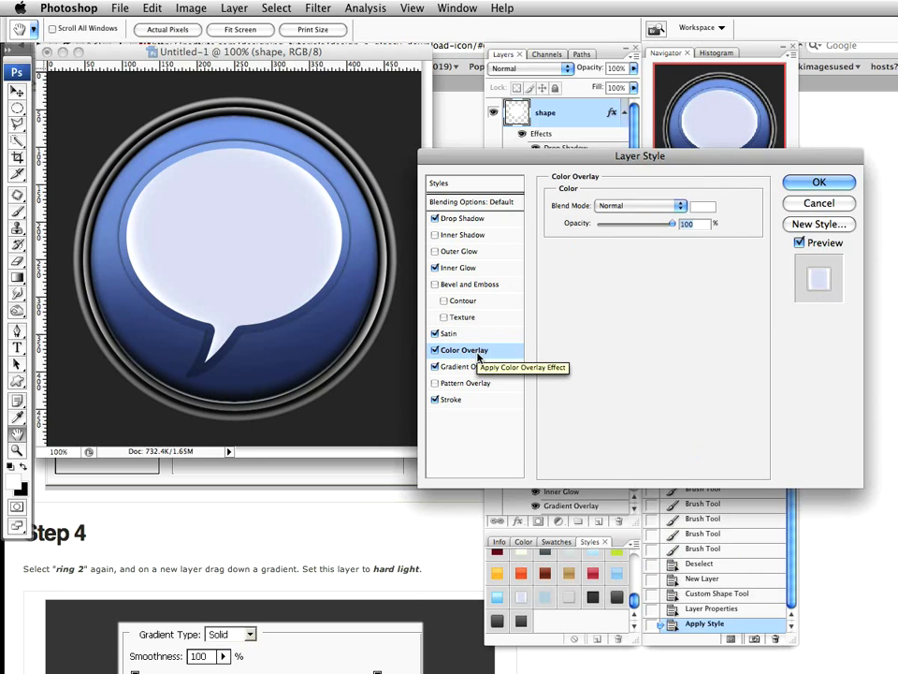
pyautogui.click(476, 367)
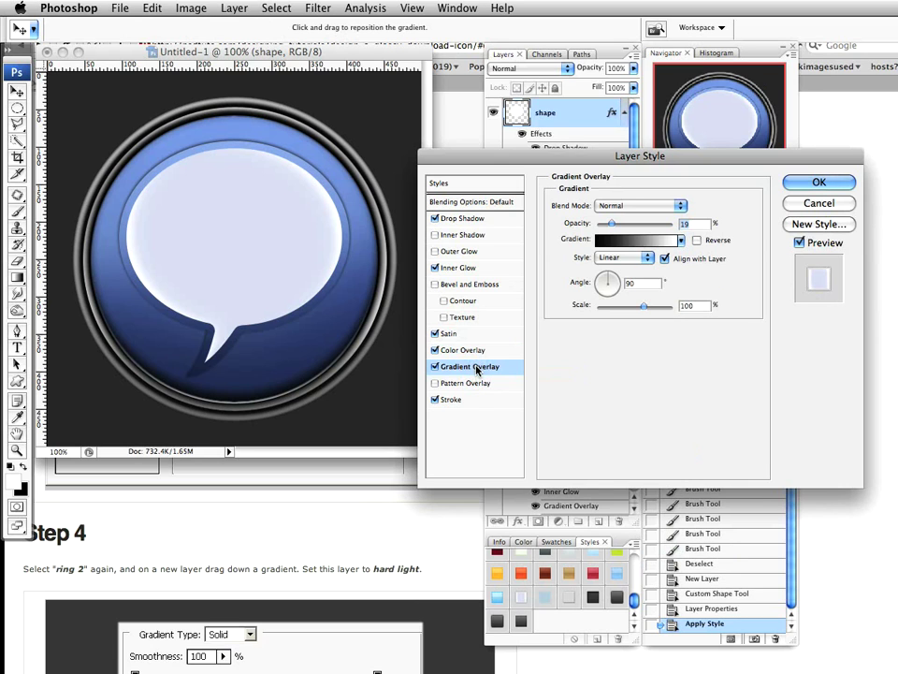
pyautogui.click(475, 401)
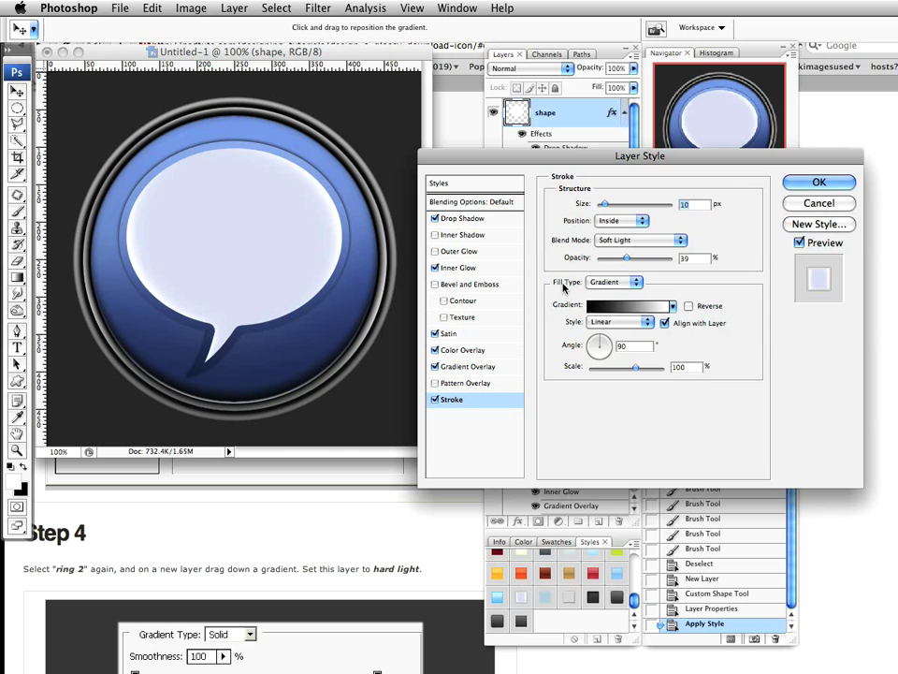
pyautogui.click(807, 190)
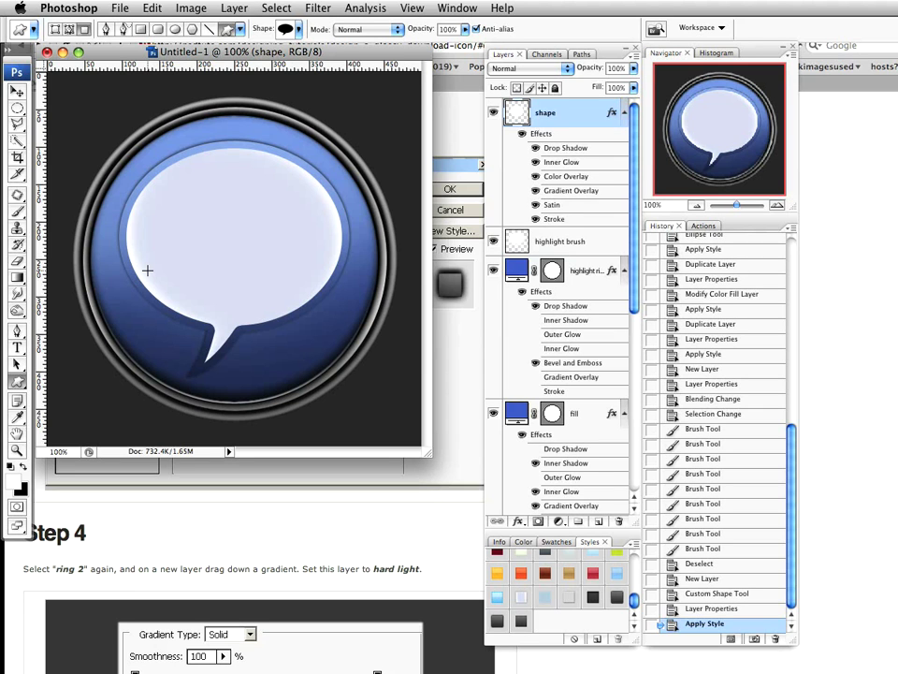
# Step: Add a new layer above shape and start a work path with the Pen tool, placing two anchor points above the canvas's top edge
pyautogui.click(599, 521)
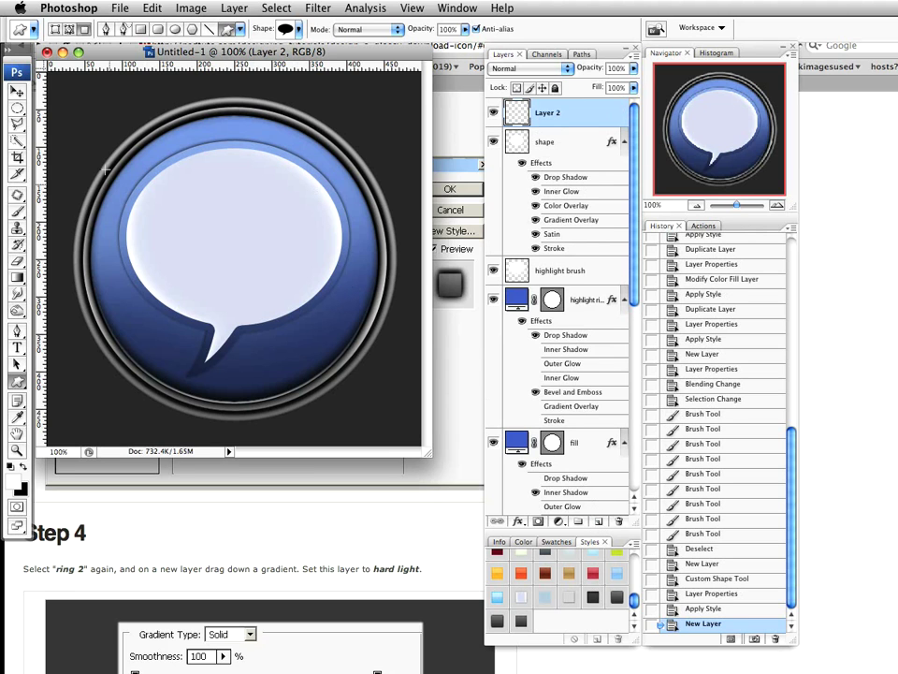
pyautogui.click(17, 331)
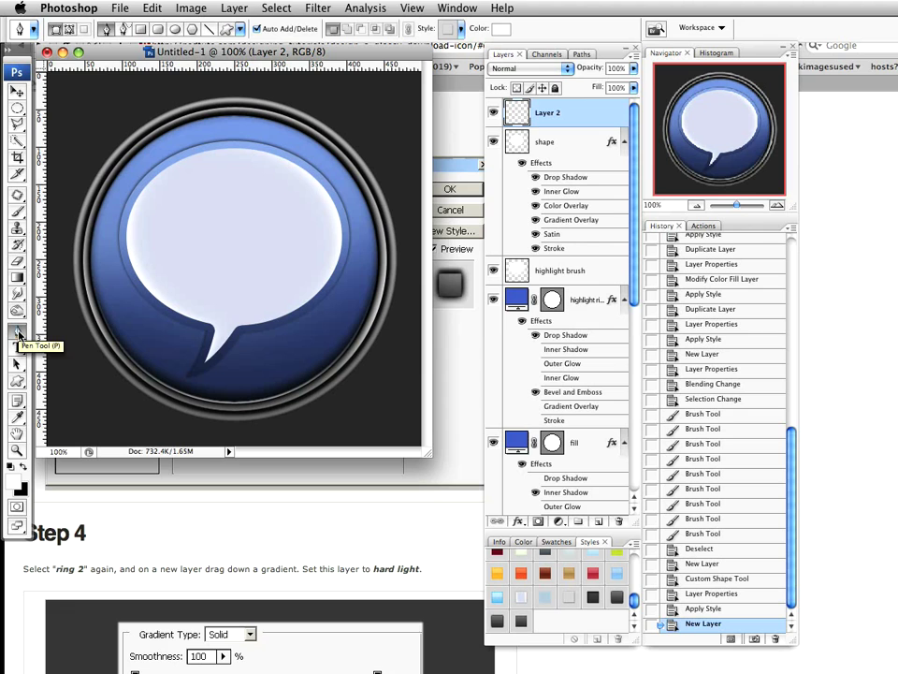
pyautogui.click(68, 30)
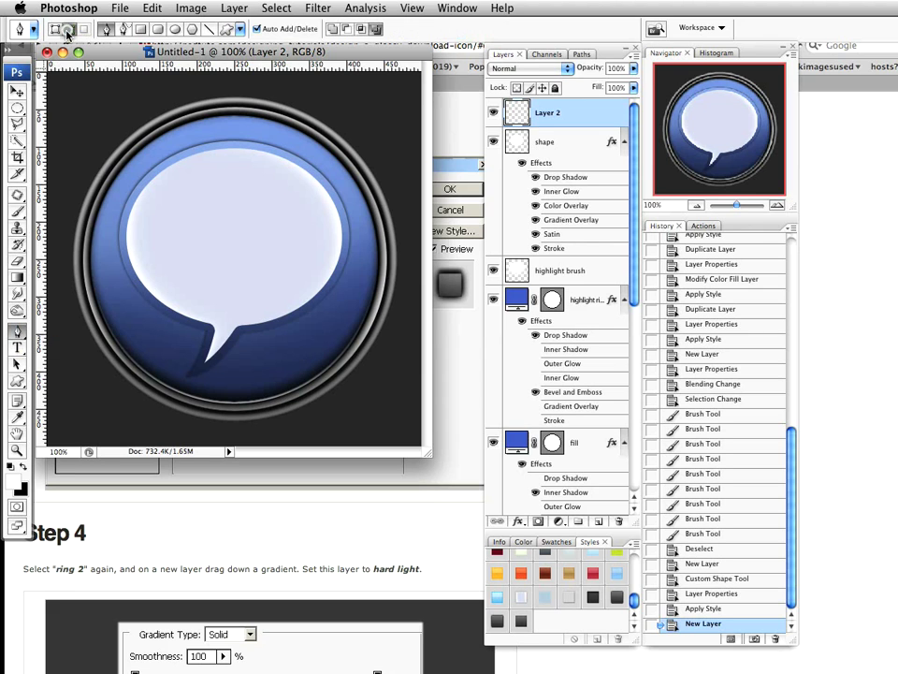
pyautogui.moveTo(428, 459); pyautogui.dragTo(481, 471)
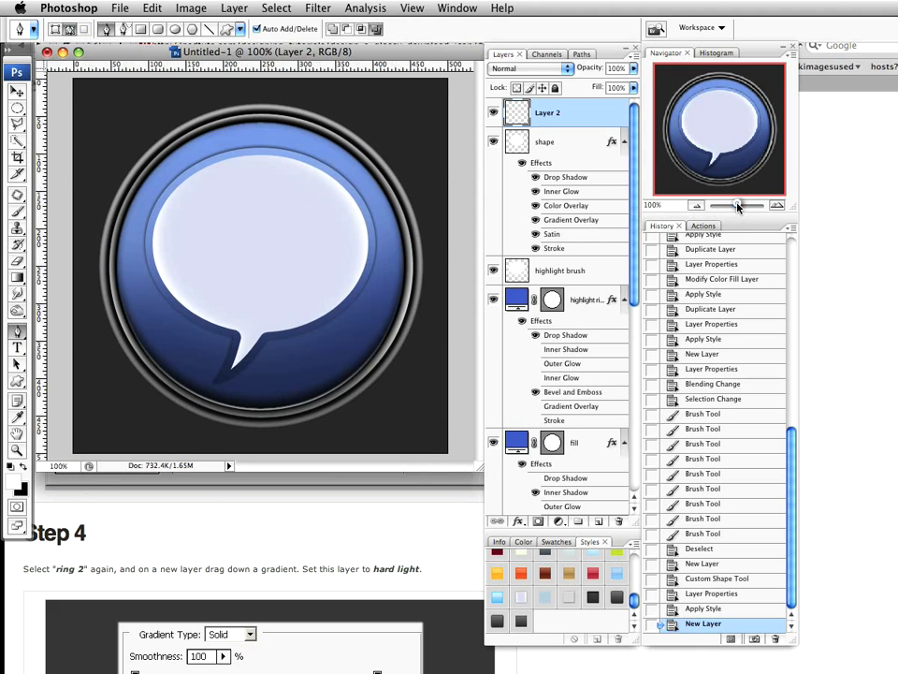
pyautogui.moveTo(739, 204); pyautogui.dragTo(734, 204)
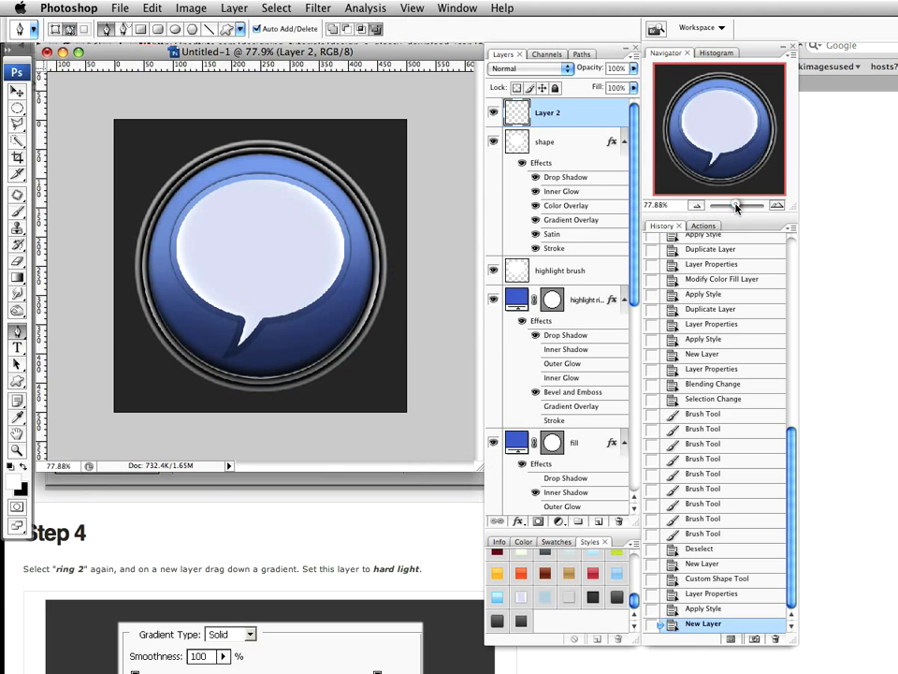
pyautogui.click(185, 109)
pyautogui.click(350, 116)
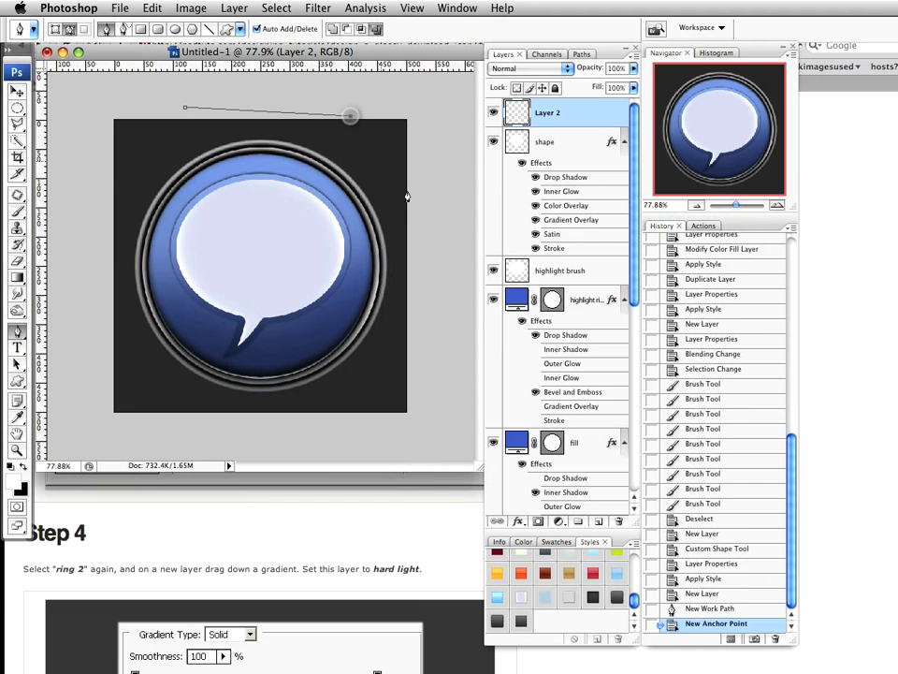
# Step: Try to close the path around the canvas's upper part with a curved wave peaking near the top of the speech bubble
pyautogui.moveTo(425, 285); pyautogui.dragTo(393, 318)
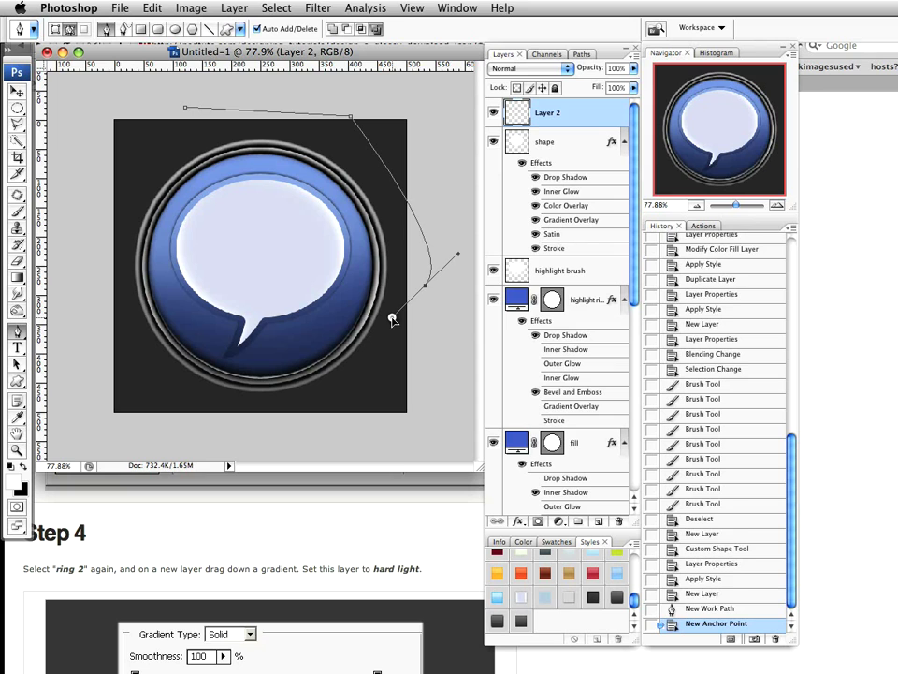
pyautogui.moveTo(243, 195); pyautogui.dragTo(205, 226)
pyautogui.moveTo(117, 309)
pyautogui.mouseDown()
pyautogui.moveTo(116, 267)
pyautogui.moveTo(28, 332)
pyautogui.mouseUp()
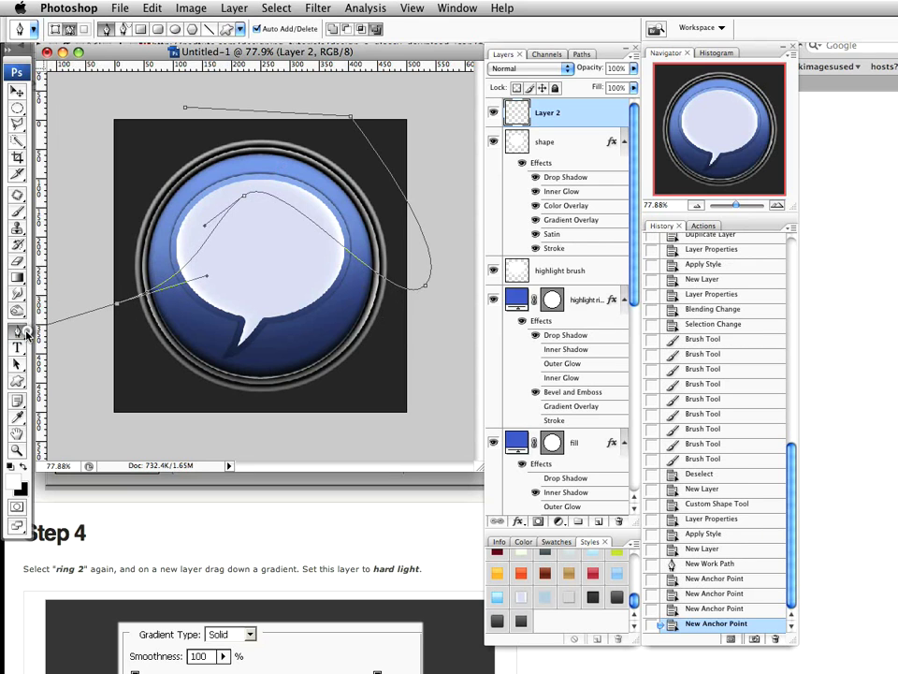
pyautogui.click(106, 111)
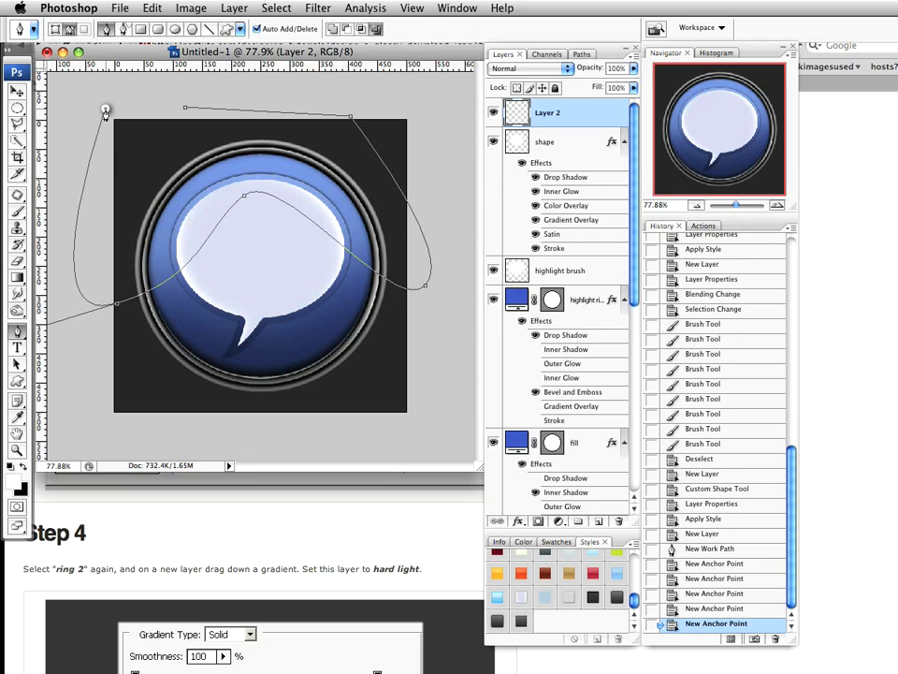
pyautogui.click(185, 109)
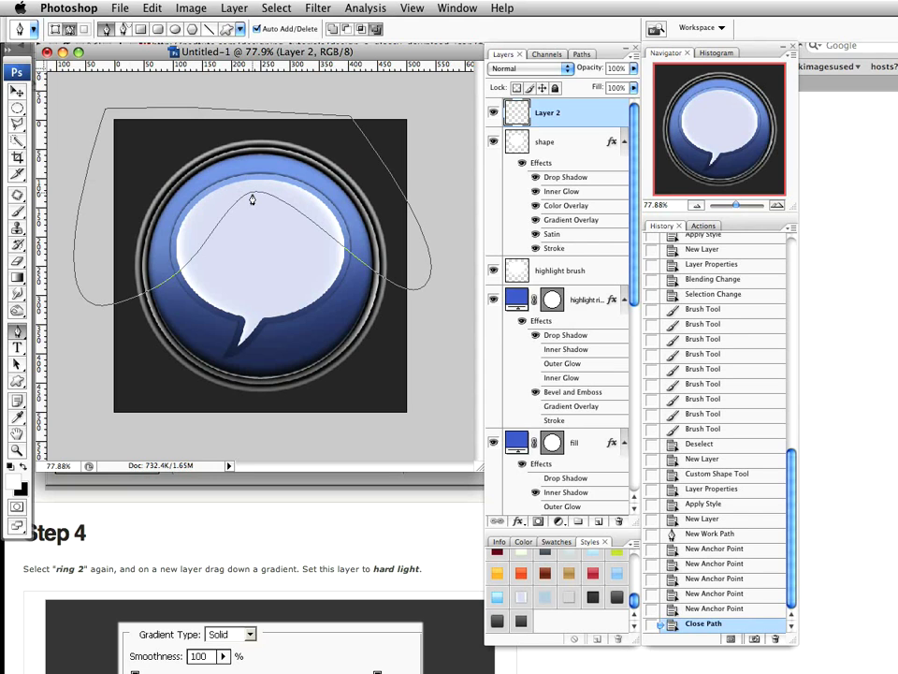
# Step: Undo the path's closing and curved points back to the two anchor points above the canvas
pyautogui.press('super+alt+z')
pyautogui.press('super+alt+z')
pyautogui.press('super+alt+z')
pyautogui.press('super+alt+z')
pyautogui.press('super+alt+z')
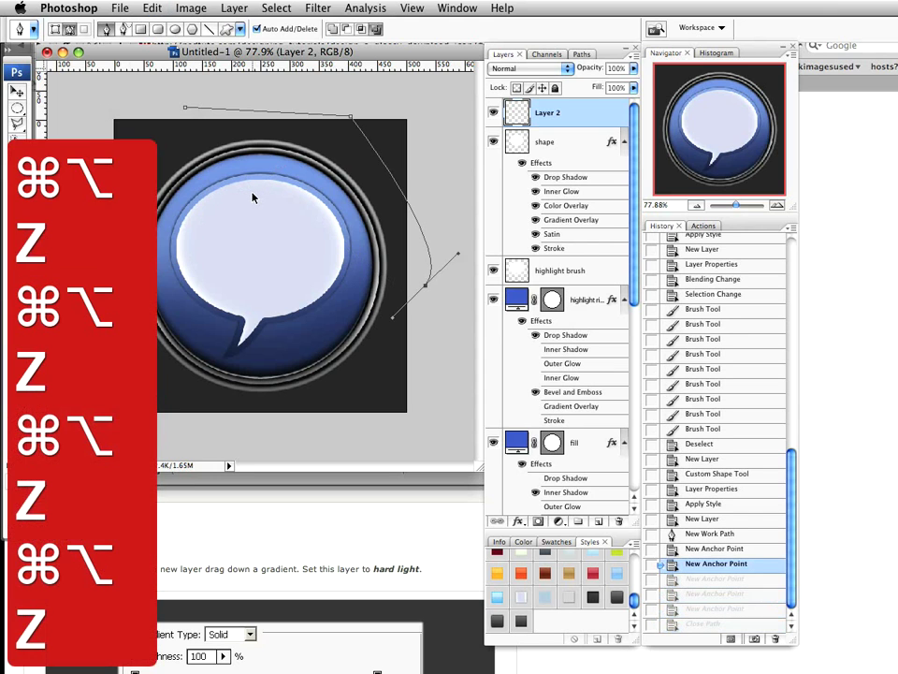
# Step: Complete the closed path around the canvas's upper part, with a gentle wave crossing the middle of the speech bubble
pyautogui.click(437, 237)
pyautogui.moveTo(444, 278); pyautogui.dragTo(432, 304)
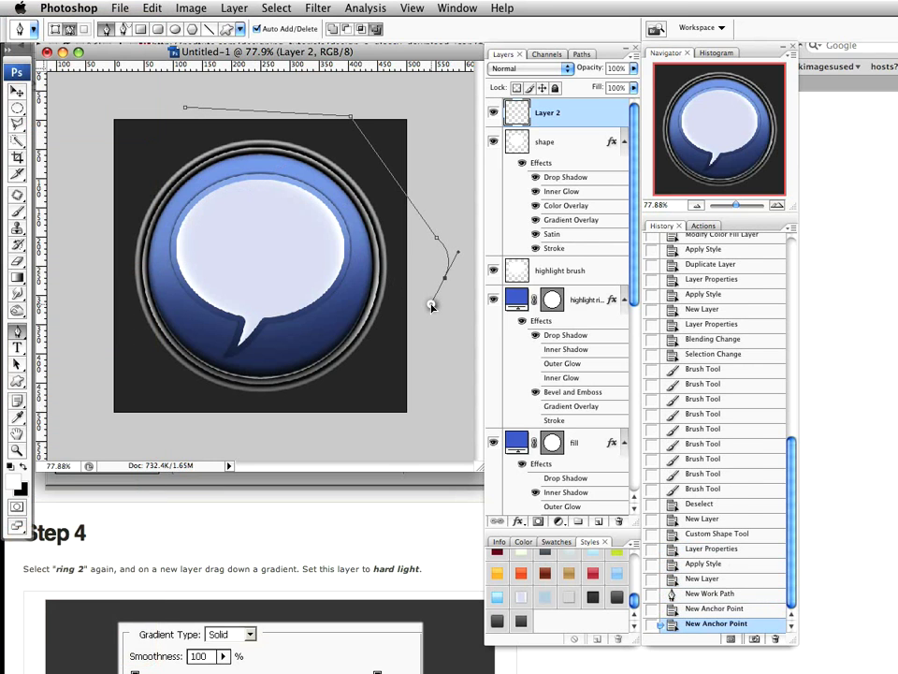
pyautogui.click(251, 232)
pyautogui.moveTo(252, 233); pyautogui.dragTo(203, 253)
pyautogui.moveTo(116, 298); pyautogui.dragTo(94, 284)
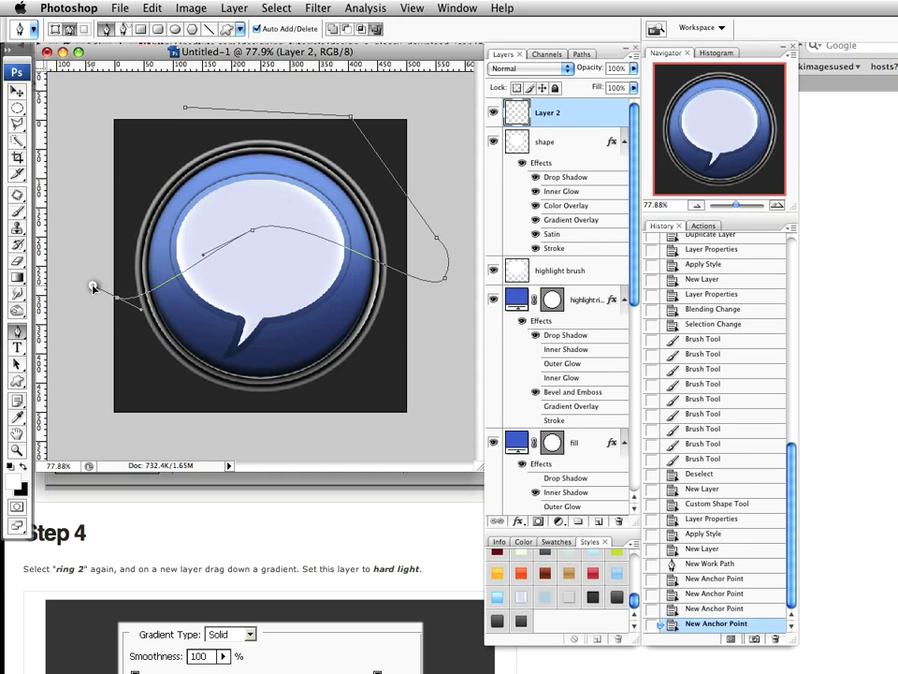
pyautogui.click(79, 169)
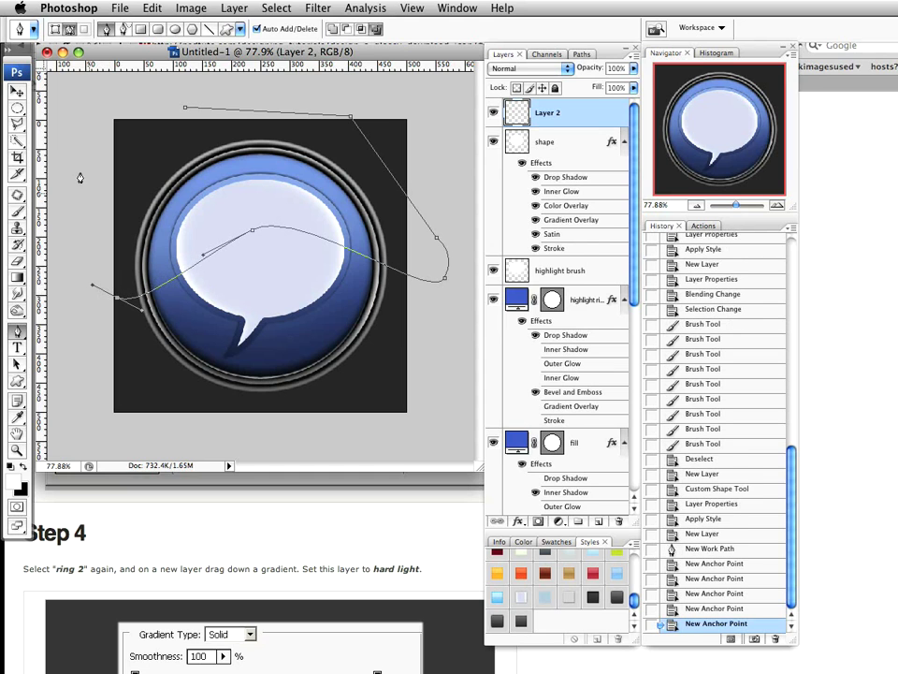
pyautogui.click(185, 109)
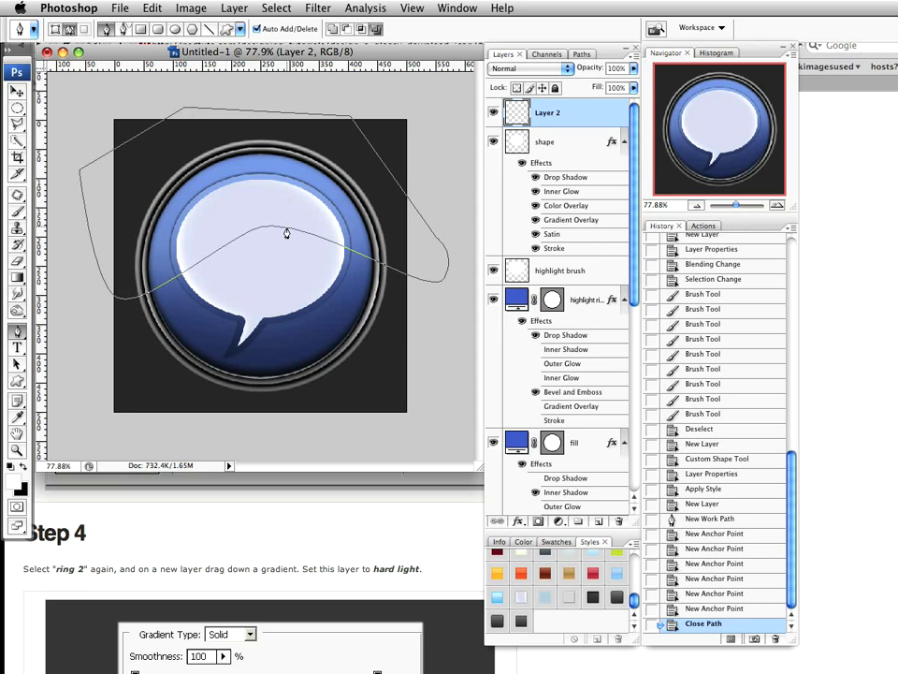
# Step: Convert the path to a new anti-aliased selection with 0 px feather and fill it with white on the new layer
pyautogui.rightClick(196, 202)
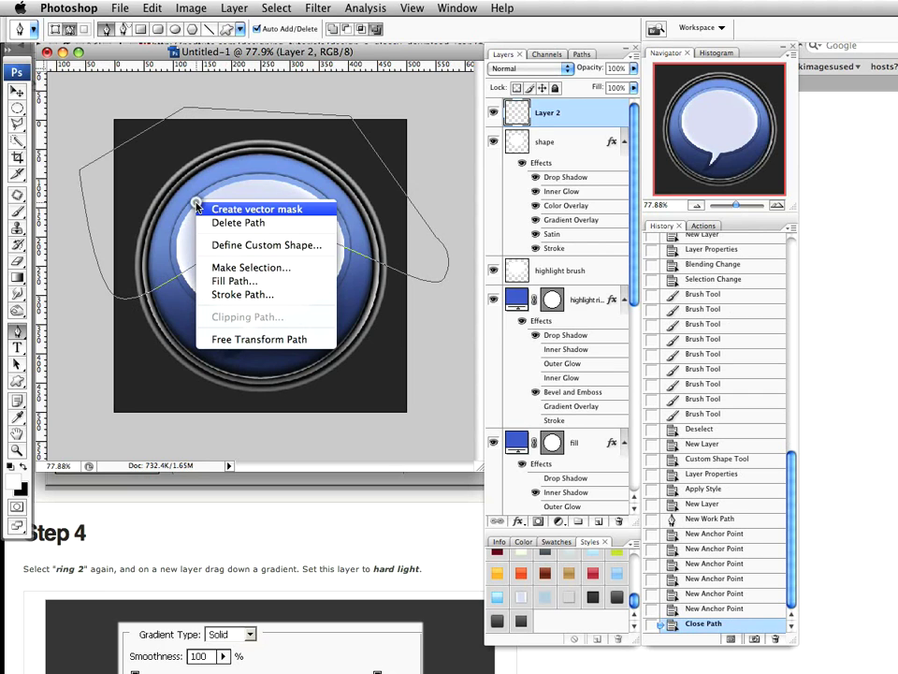
pyautogui.click(241, 269)
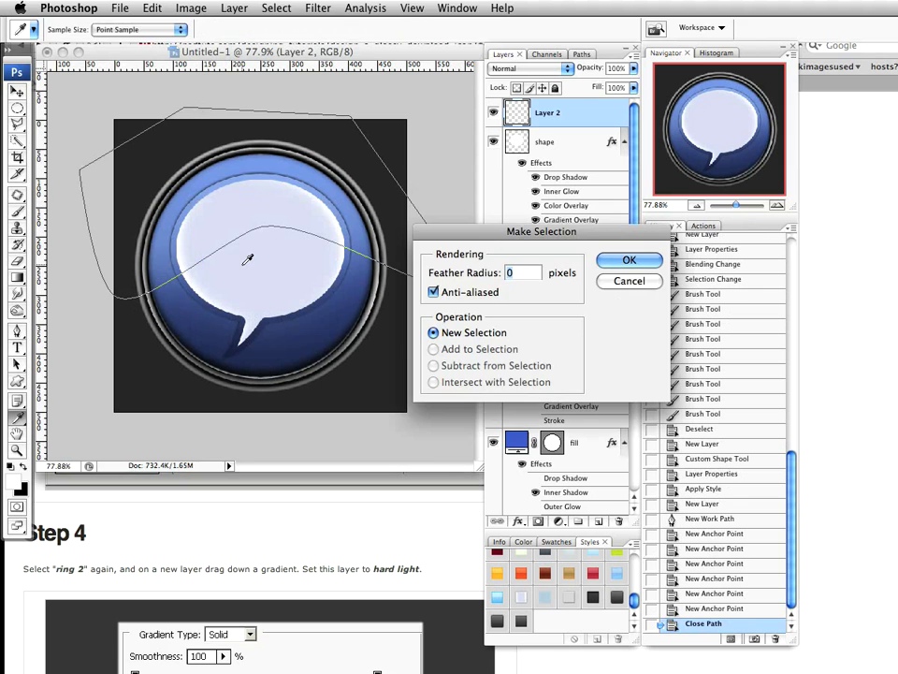
pyautogui.click(627, 260)
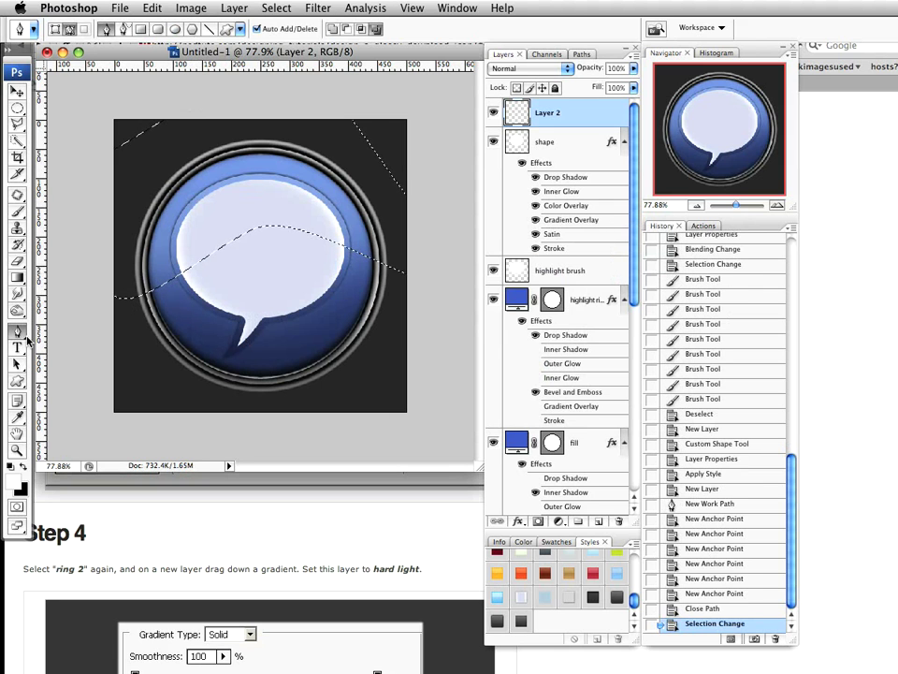
pyautogui.moveTo(19, 278); pyautogui.dragTo(61, 293)
pyautogui.click(128, 184)
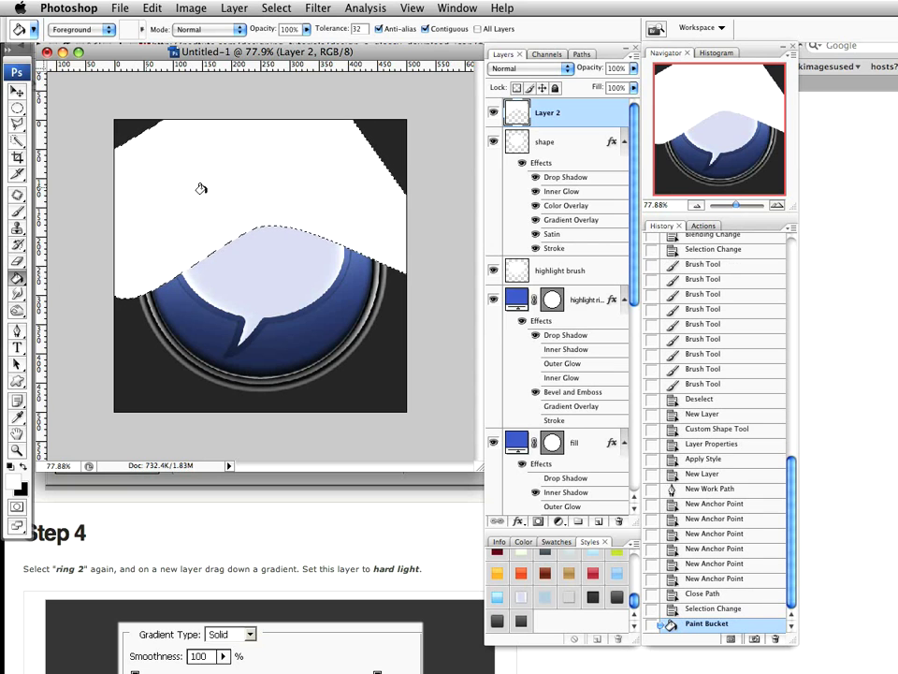
# Step: Mask the white layer to the circle of the highlight ring layer's mask and rename the layer glass
pyautogui.keyDown('super'); pyautogui.click(552, 300); pyautogui.keyUp('super')
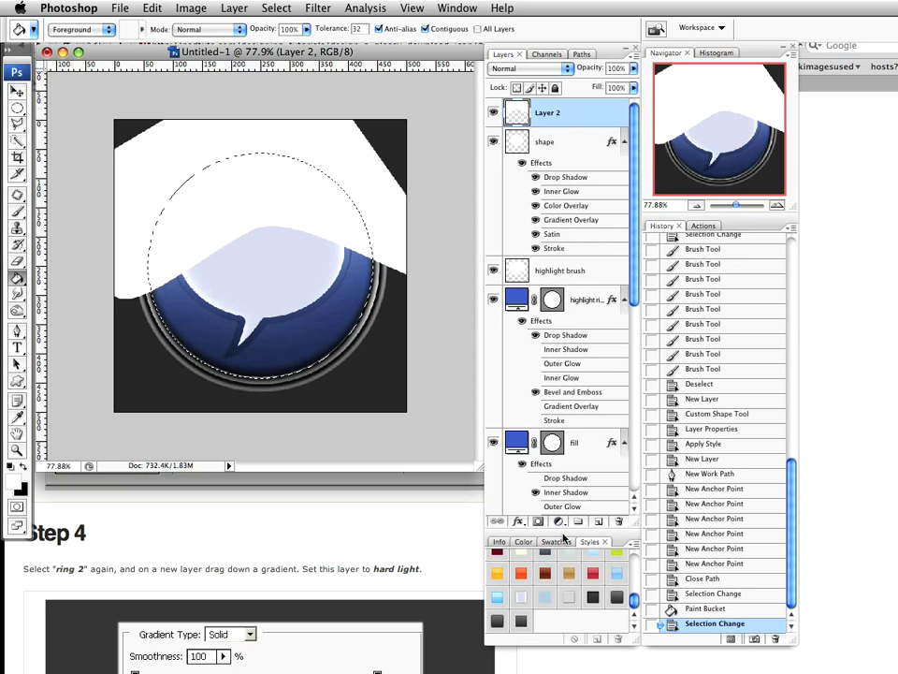
pyautogui.click(539, 521)
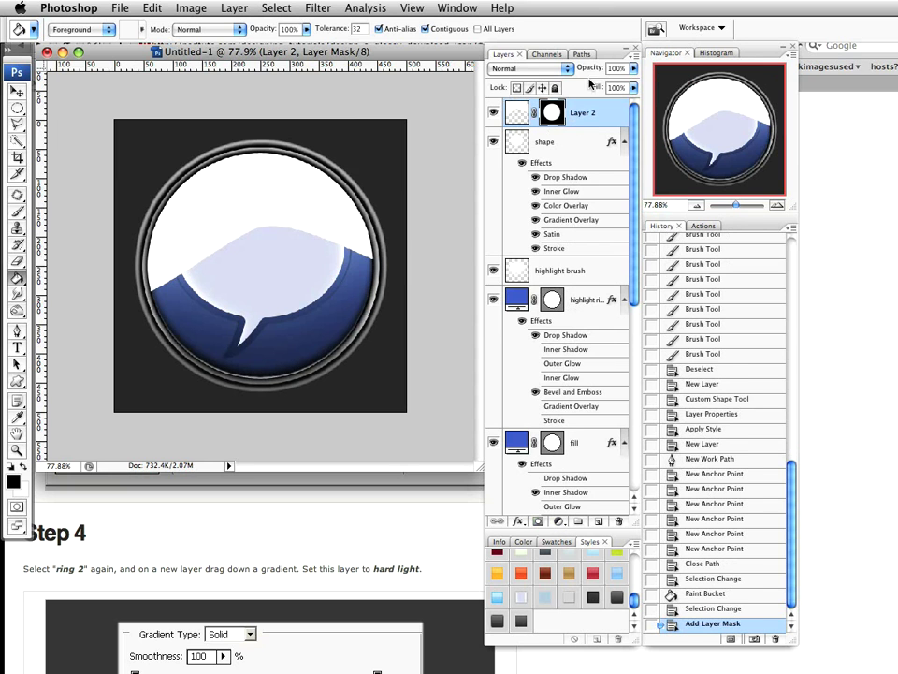
pyautogui.doubleClick(580, 113)
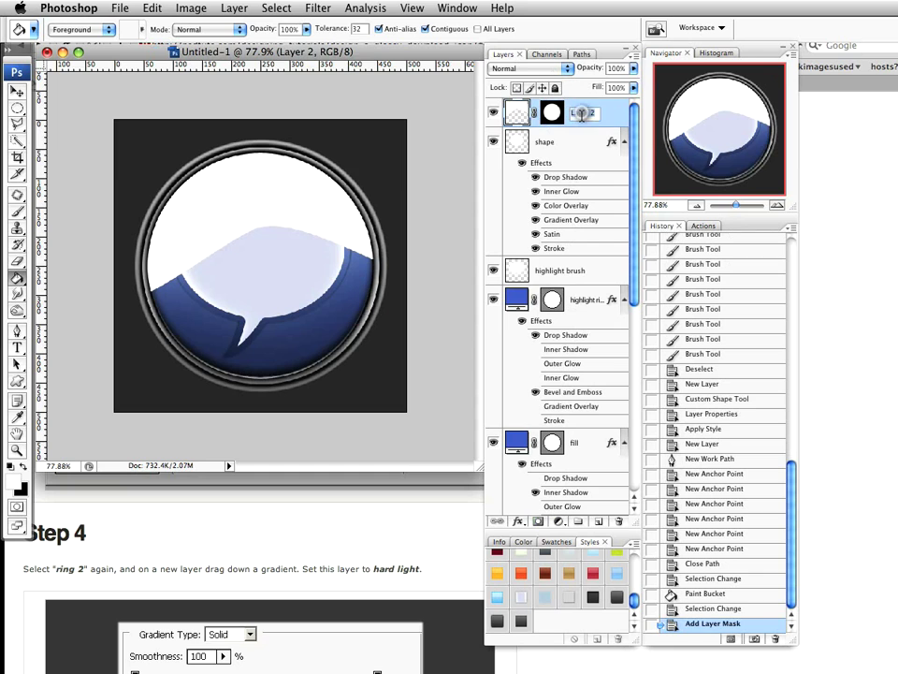
pyautogui.write('glass')
pyautogui.press('Return')
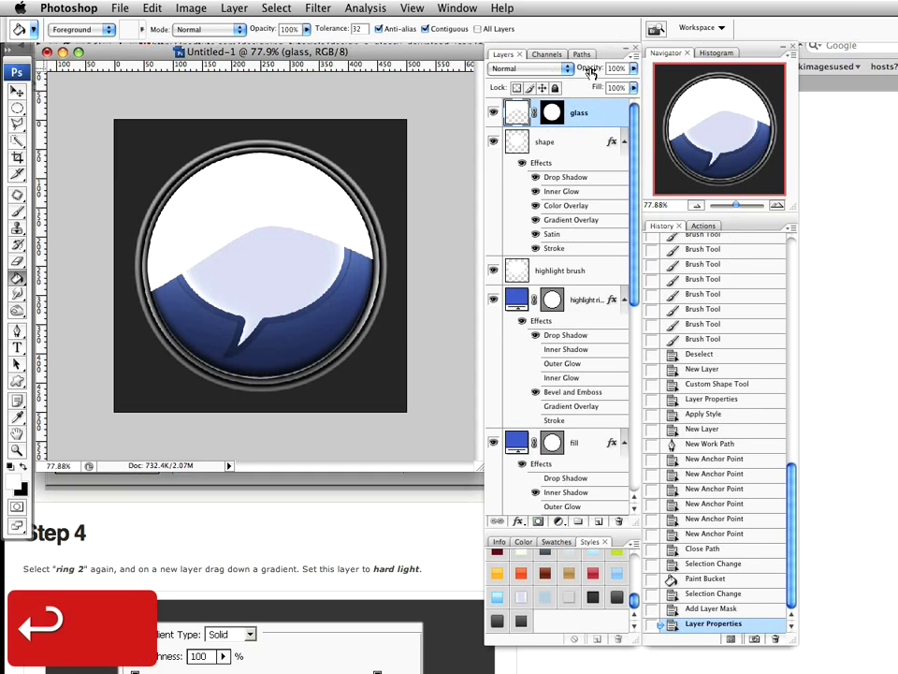
# Step: Set the glass layer's opacity to 30% and apply the saved glass style to it
pyautogui.moveTo(590, 72); pyautogui.dragTo(540, 83)
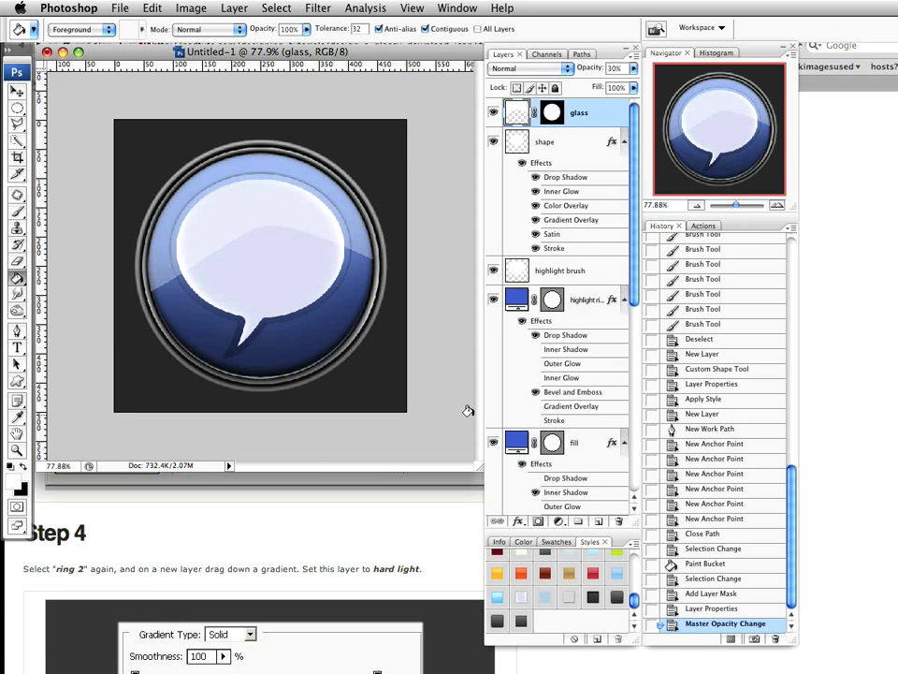
pyautogui.click(17, 91)
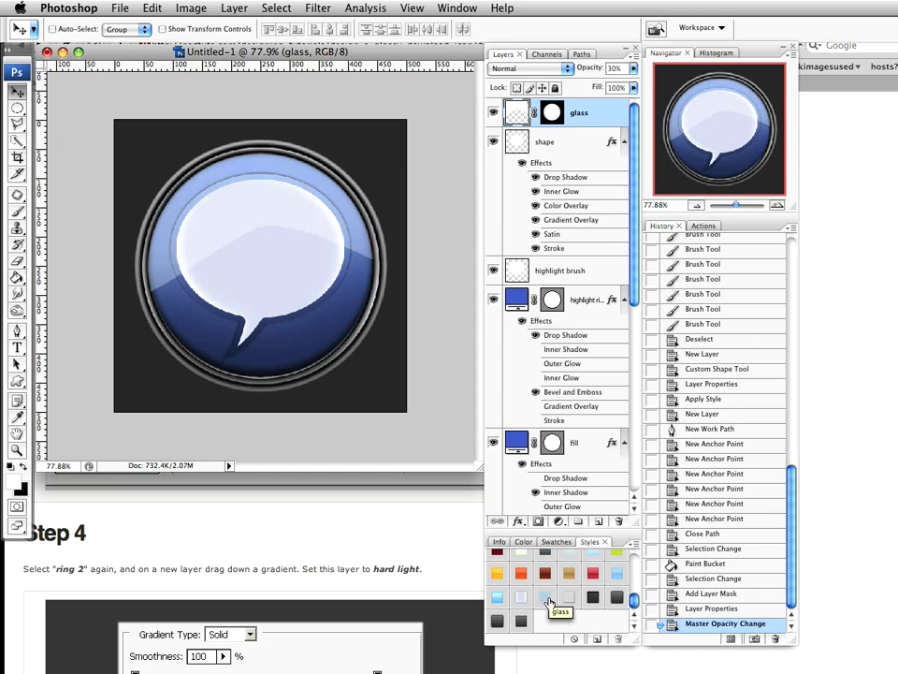
pyautogui.click(547, 601)
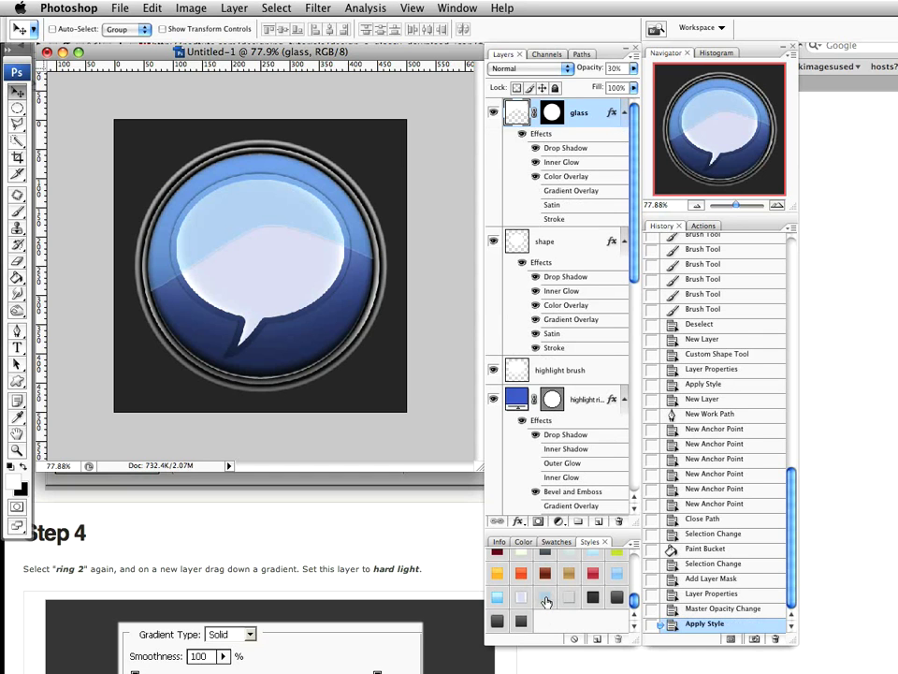
# Step: Review the glass layer's Drop Shadow, Inner Glow and Color Overlay settings, including the overlay color, and close the Layer Style dialog
pyautogui.doubleClick(590, 112)
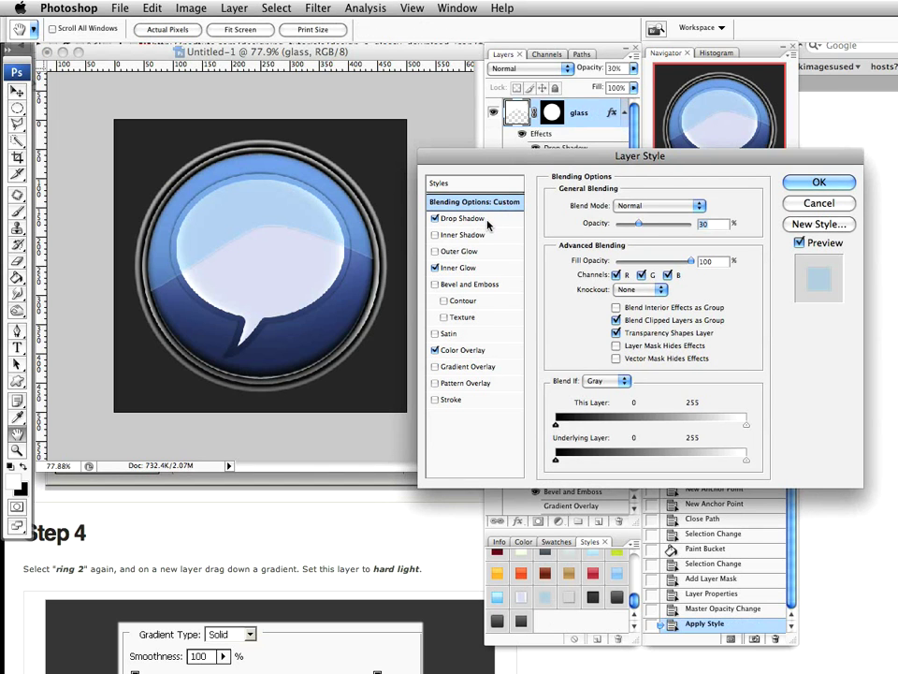
pyautogui.click(468, 219)
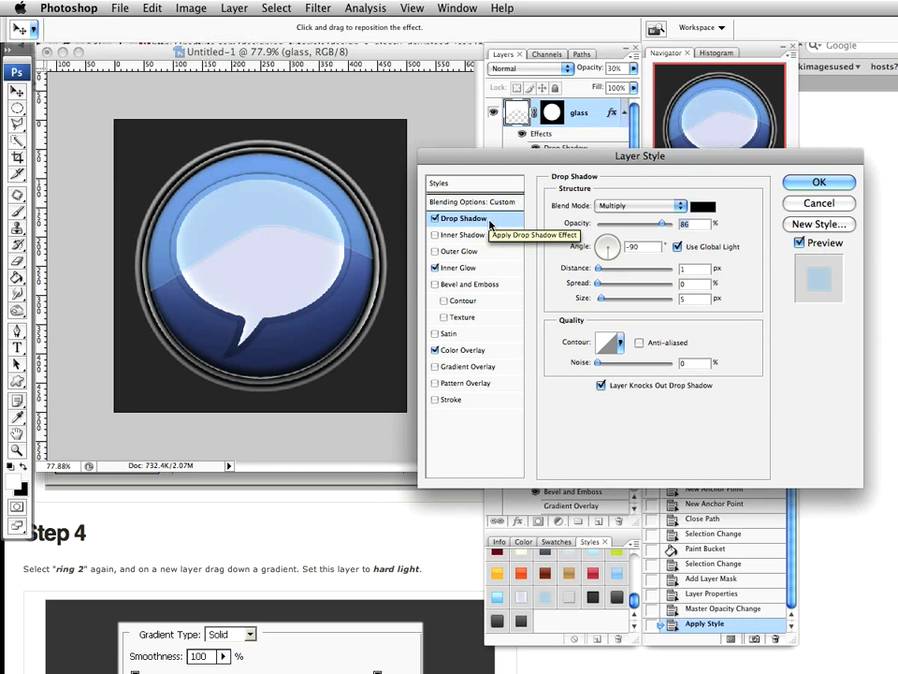
pyautogui.click(474, 271)
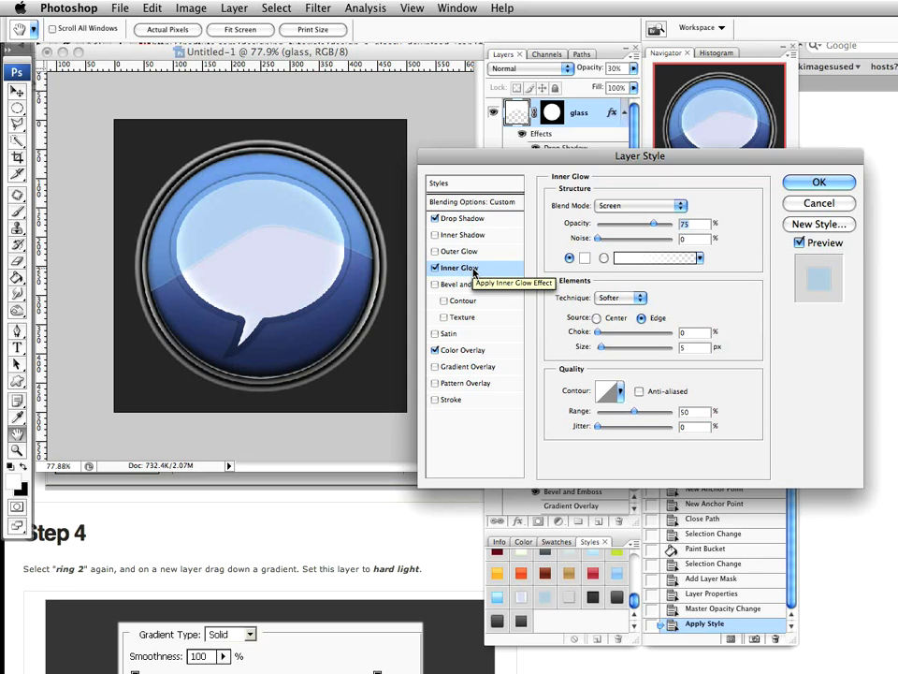
pyautogui.click(478, 351)
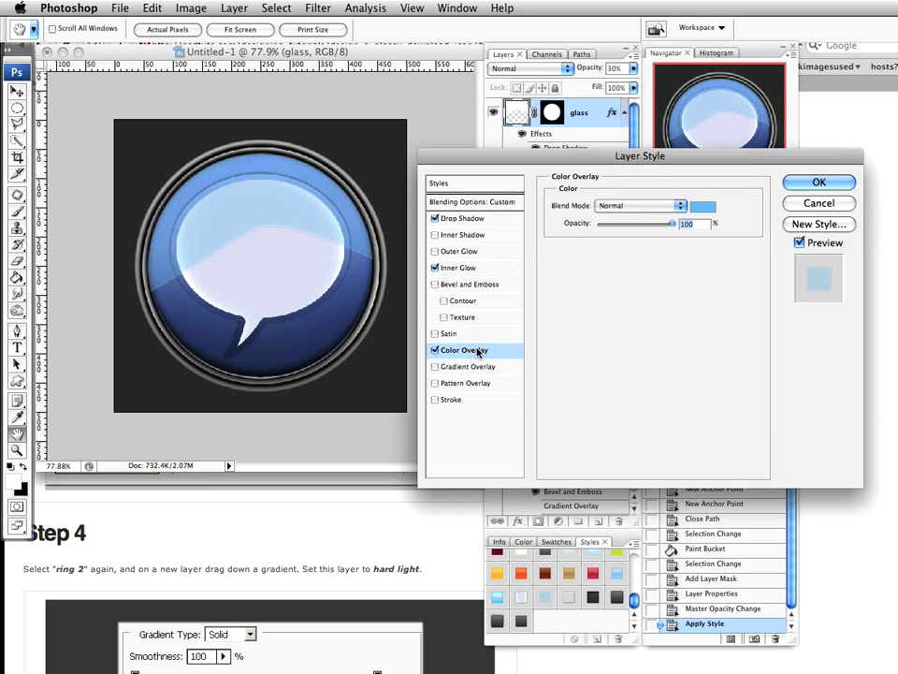
pyautogui.click(703, 207)
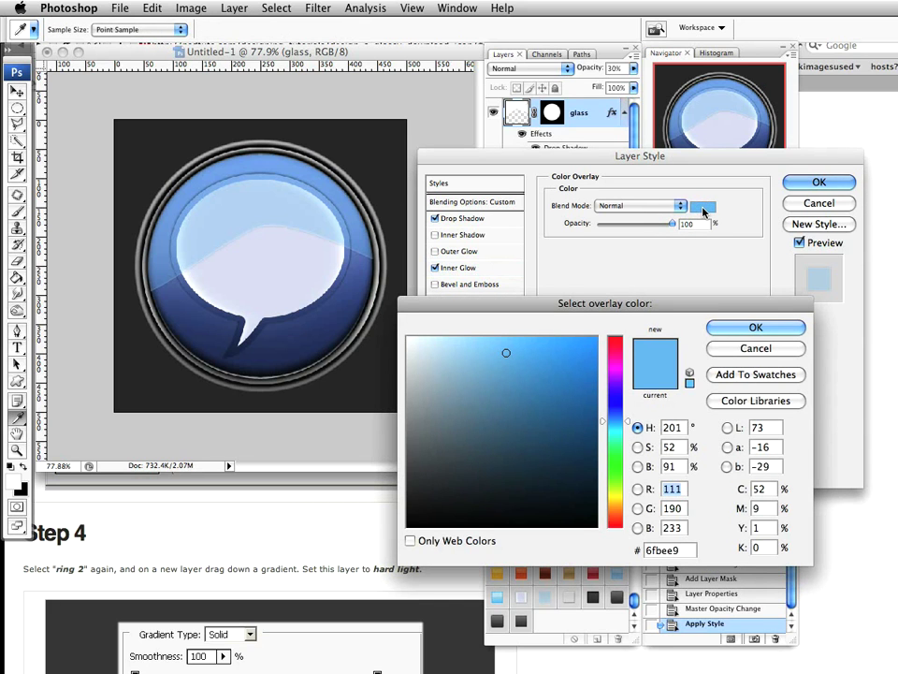
pyautogui.click(755, 328)
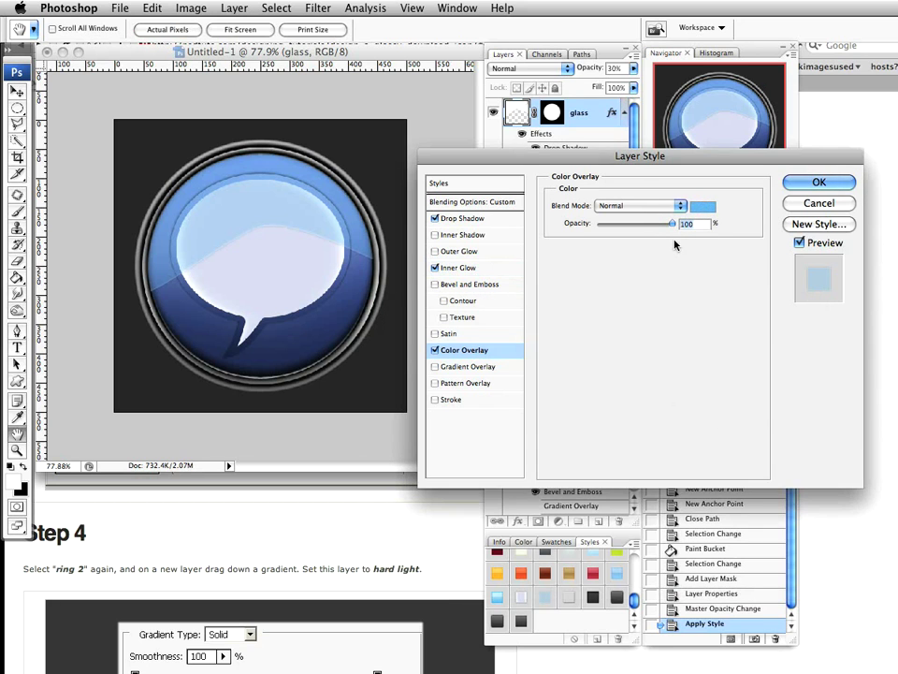
pyautogui.click(802, 186)
pyautogui.press('v')
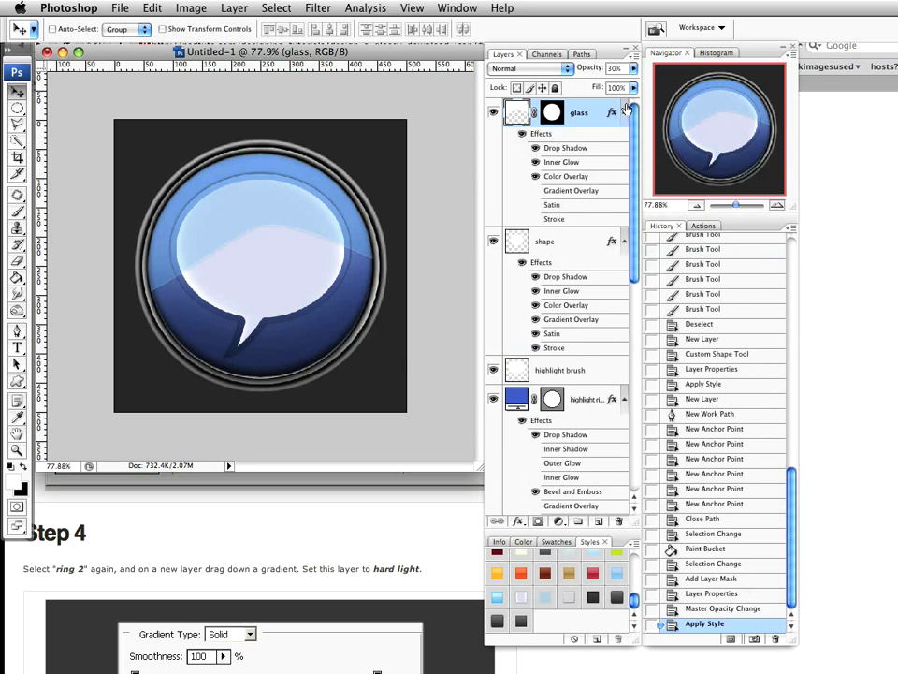
# Step: Lower the glass layer's opacity to 23% and select its layer mask
pyautogui.moveTo(592, 70); pyautogui.dragTo(584, 80)
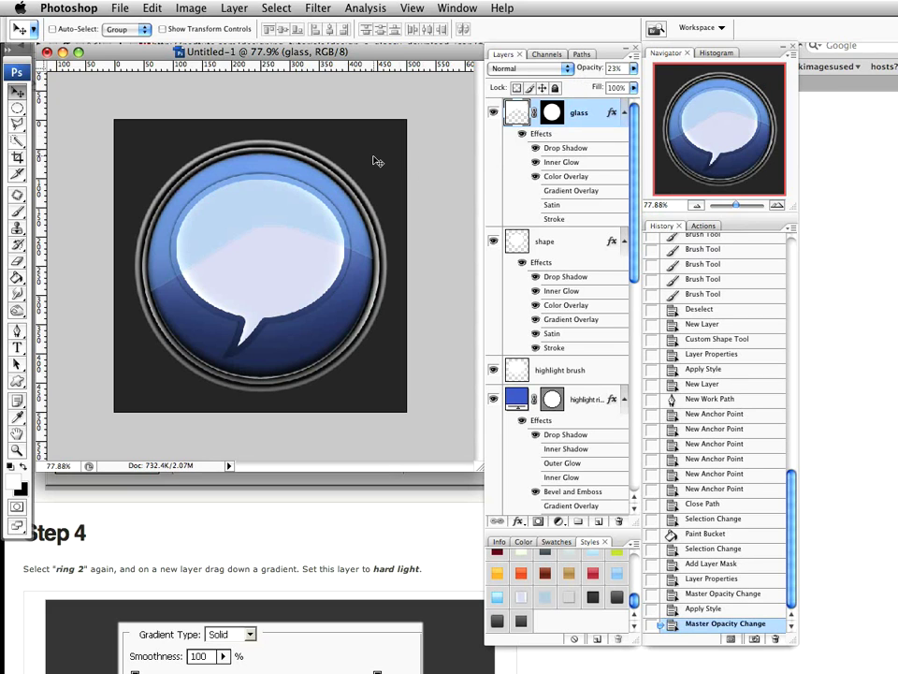
pyautogui.click(549, 110)
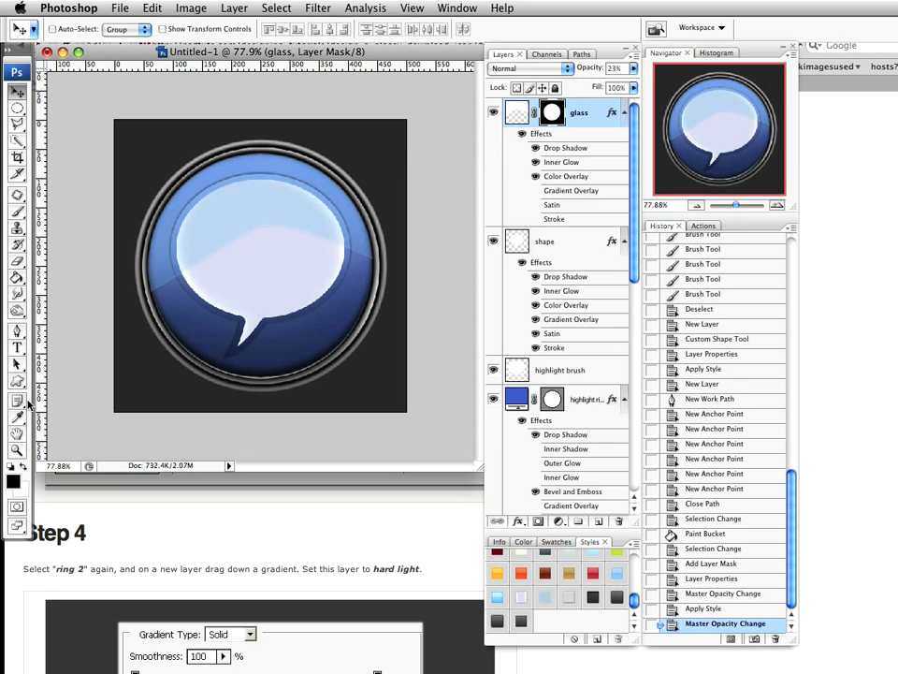
# Step: Fade the glass reflection near the circle's upper left and top with a 300 px black brush on the mask, undoing the last stroke
pyautogui.click(20, 210)
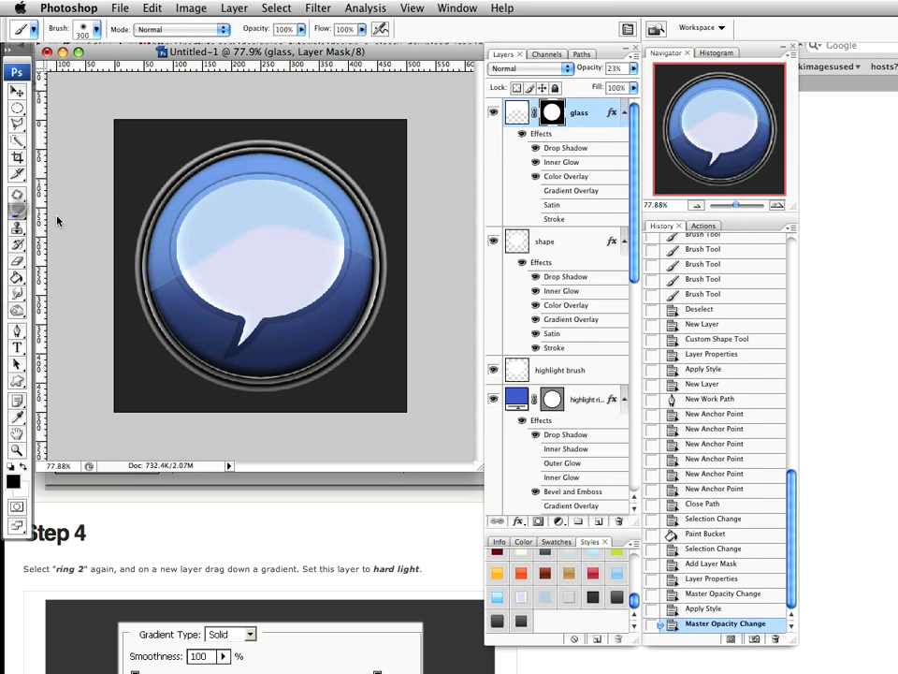
pyautogui.click(125, 159)
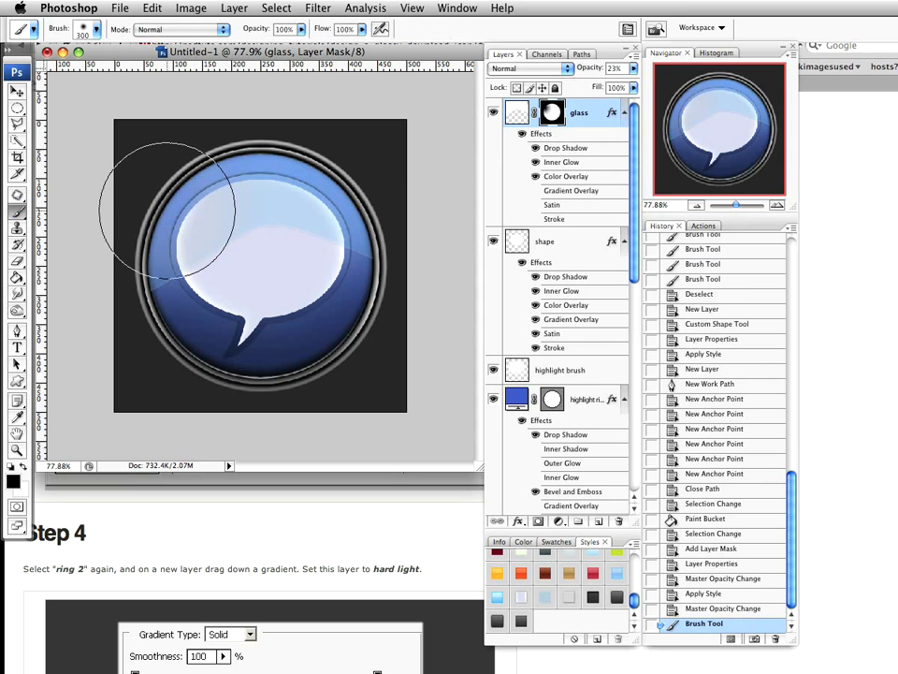
pyautogui.click(305, 103)
pyautogui.click(407, 173)
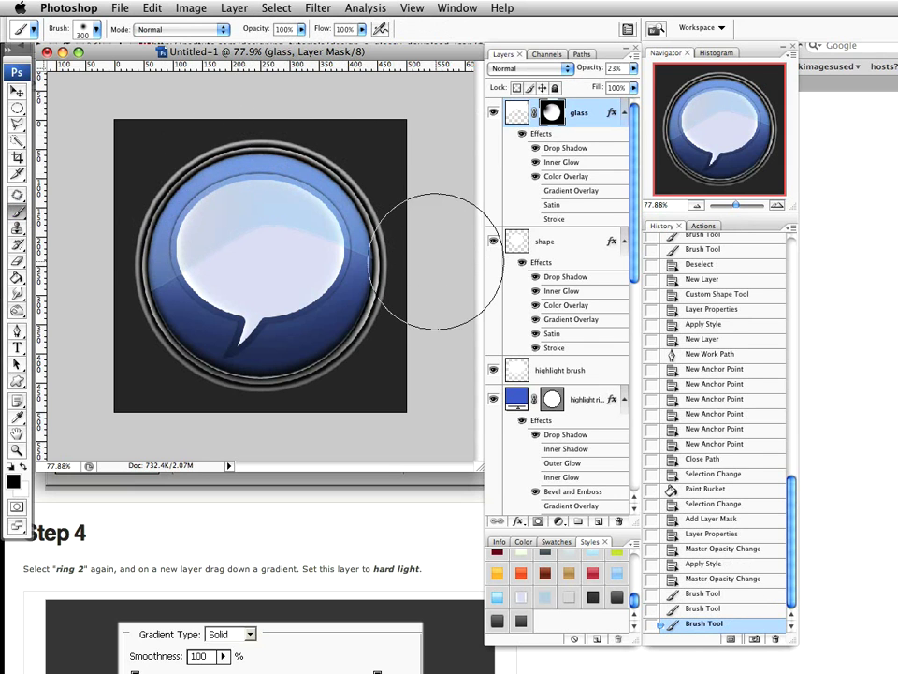
pyautogui.press('super+alt+z')
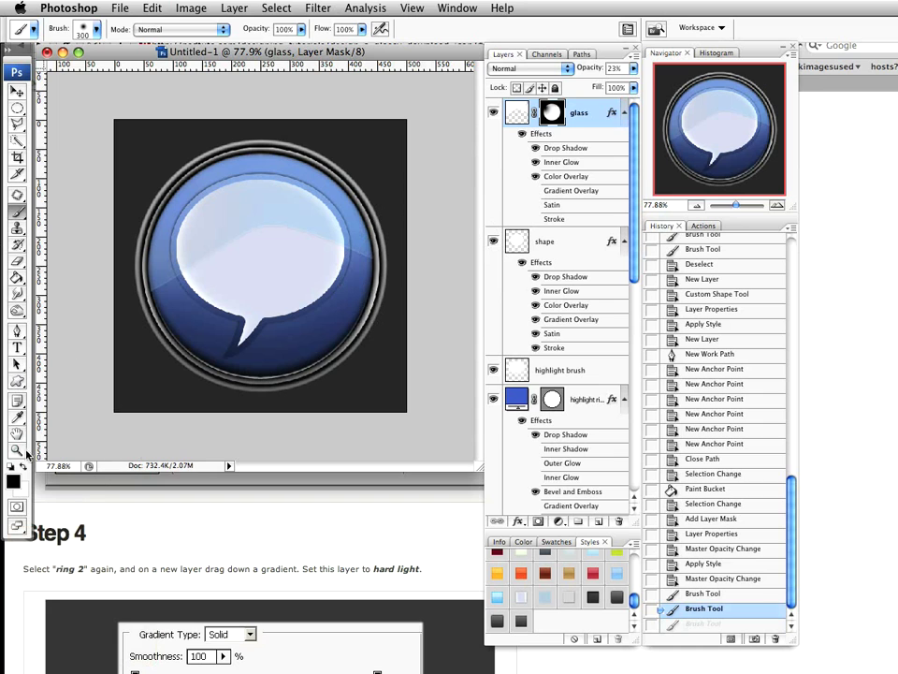
pyautogui.press('z')
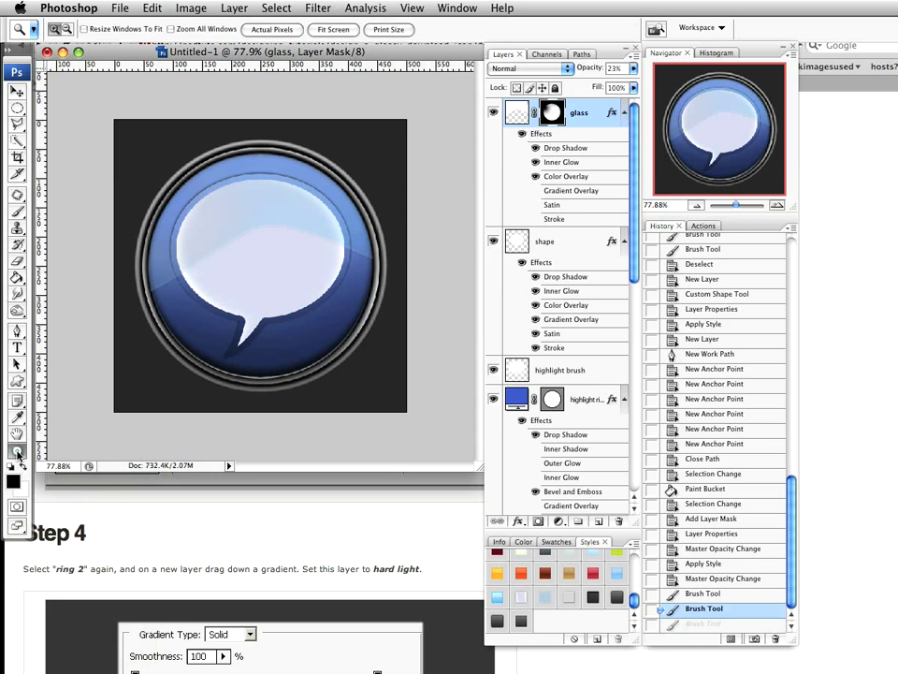
pyautogui.keyDown('alt'); pyautogui.click(183, 312); pyautogui.keyUp('alt')
pyautogui.keyDown('alt'); pyautogui.click(182, 312); pyautogui.keyUp('alt')
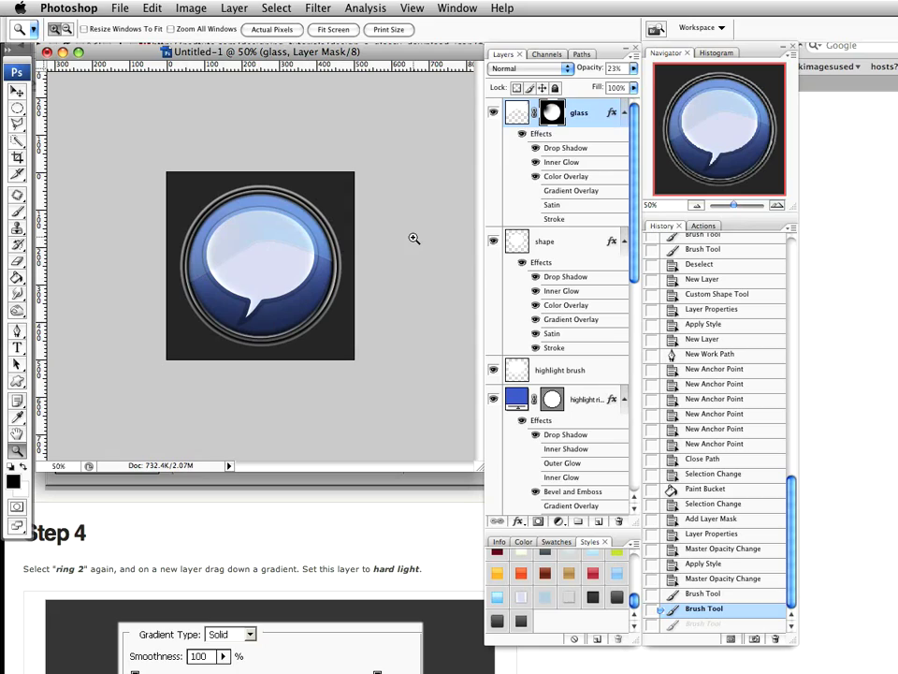
# Step: Switch to Safari, review the Design a Glossy Download Icon tutorial back to its beginning, and show the PSDTUTS Vimeo channel page
pyautogui.press('super+Tab')
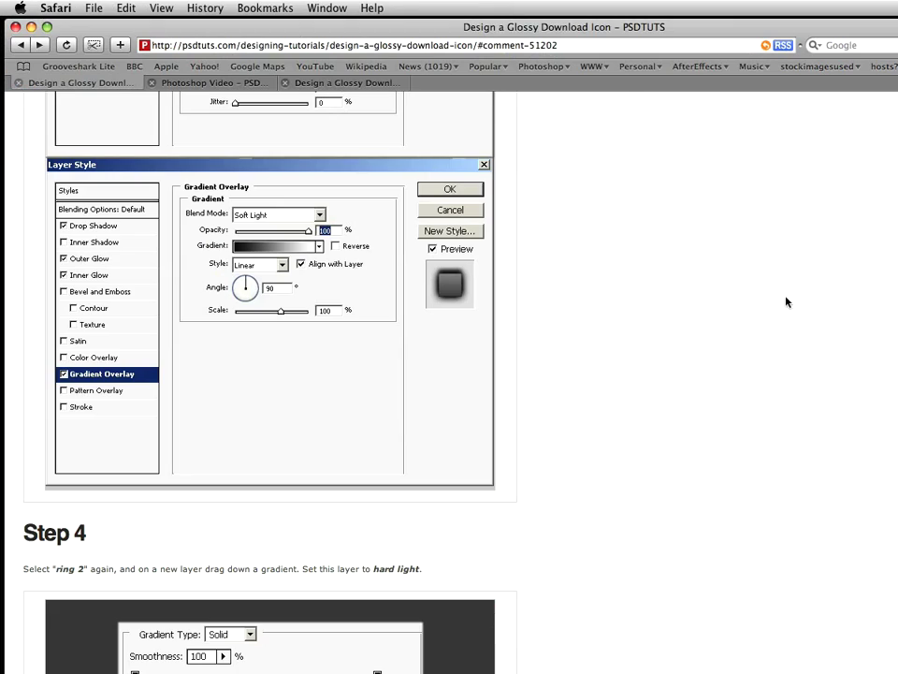
pyautogui.scroll(-10, 611, 221)
pyautogui.scroll(15, 611, 221)
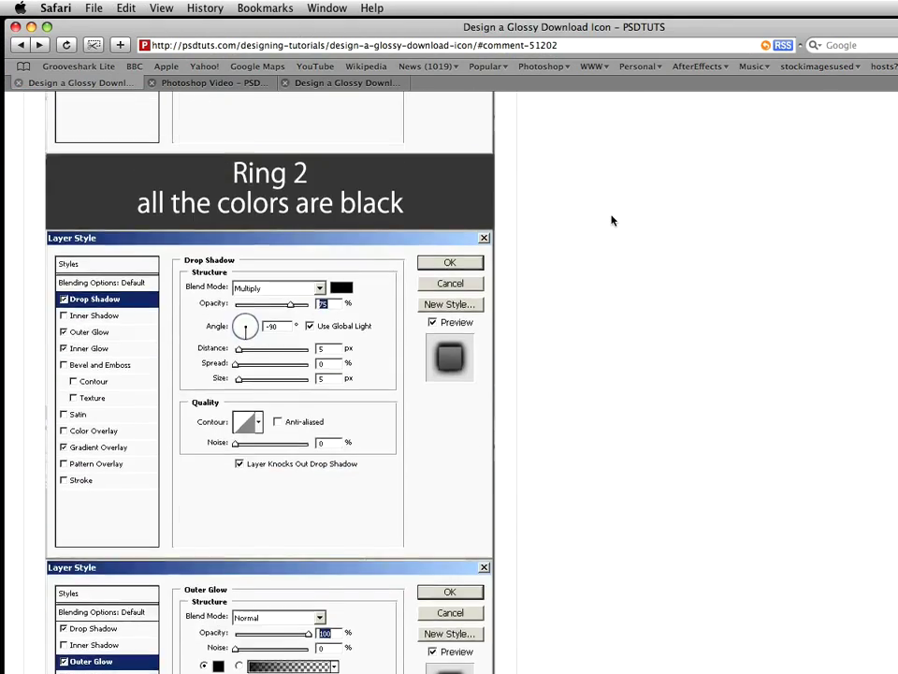
pyautogui.scroll(5, 612, 221)
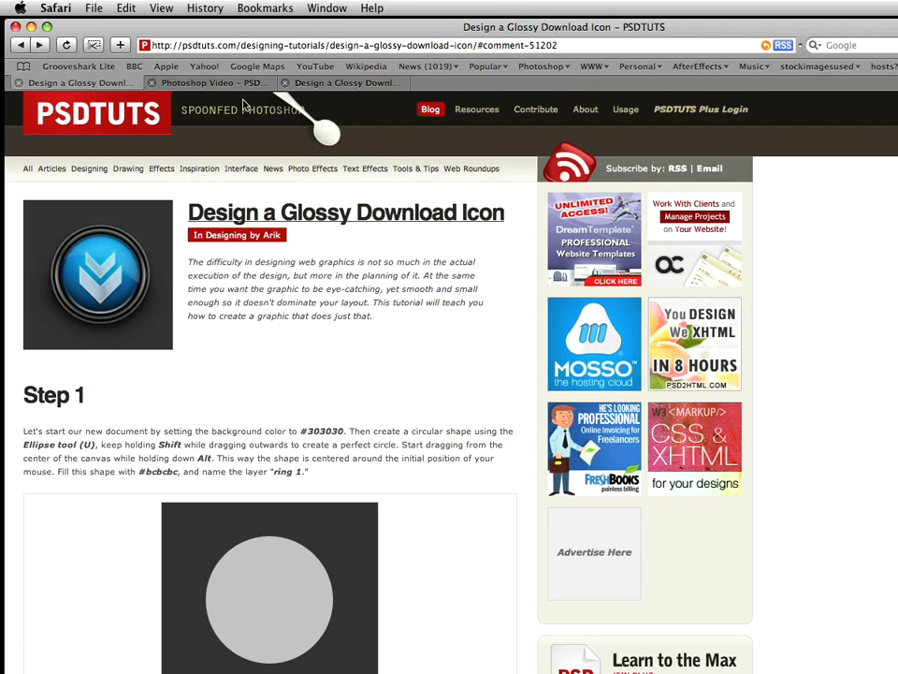
pyautogui.click(213, 82)
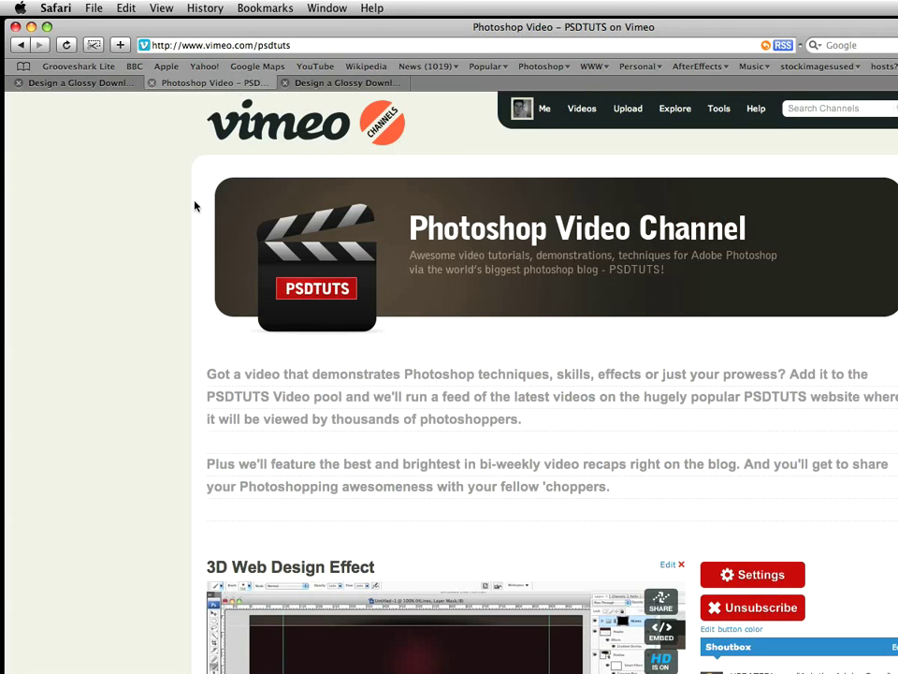